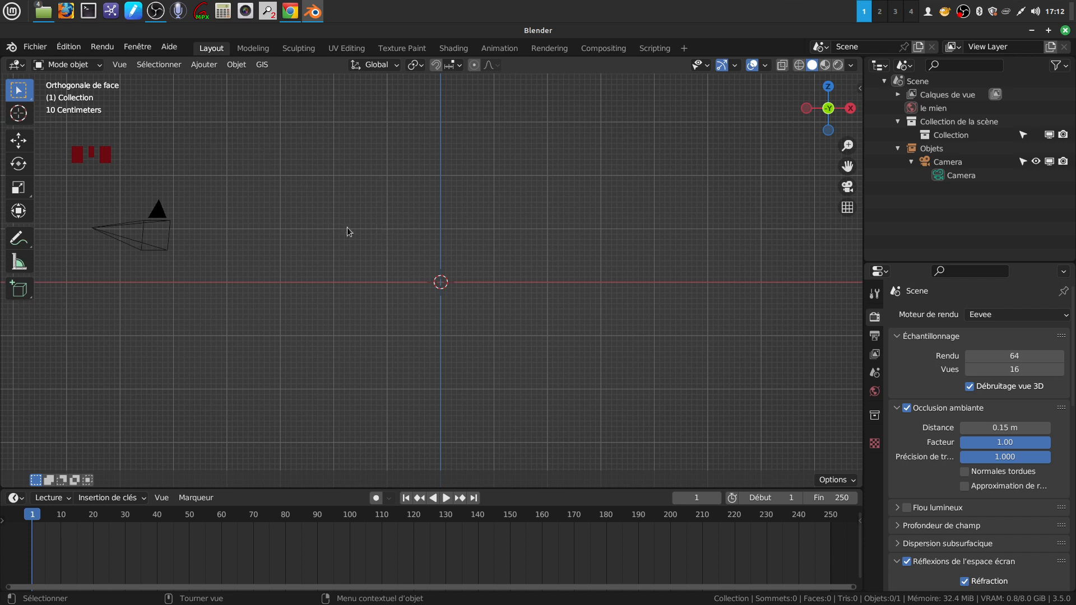
Add a cube mesh at the centre of the scene.
click(204, 65)
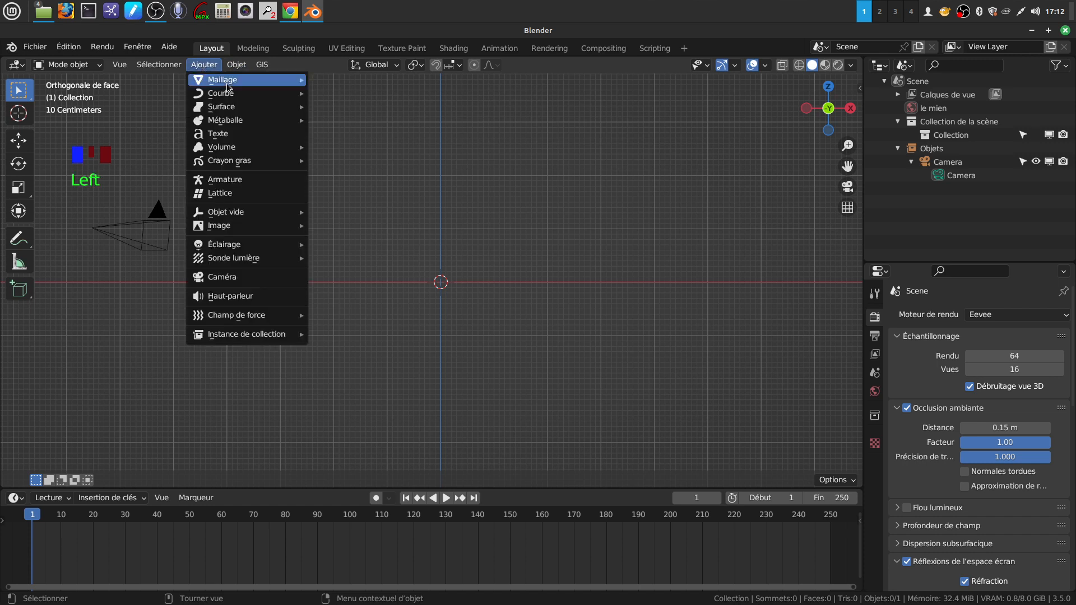
mouse_move(227, 83)
click(367, 95)
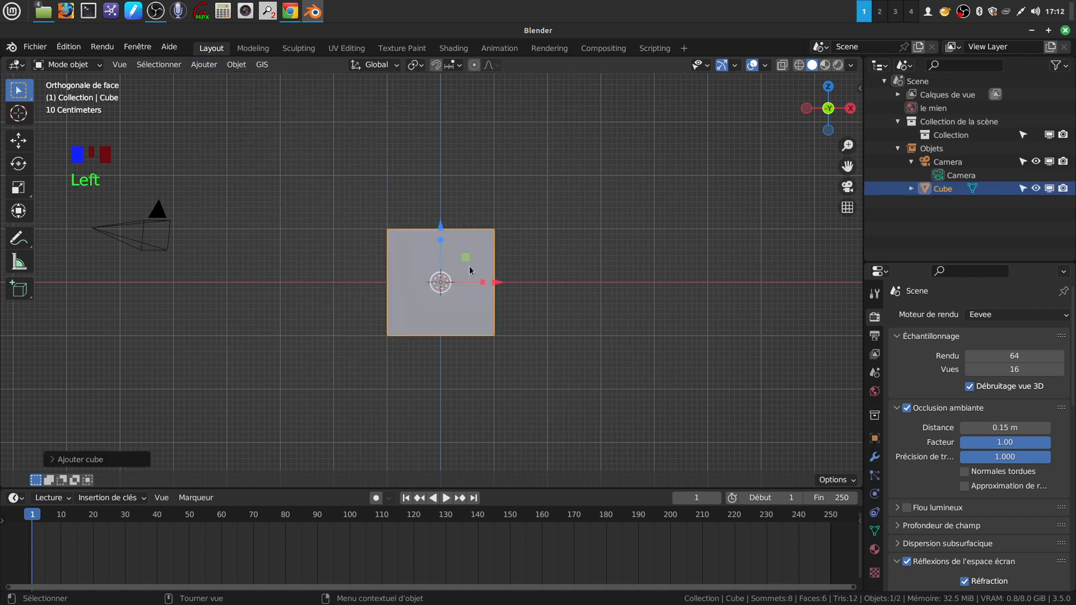
Inset the cube's front face by about 0.095 m in face selection mode.
scroll(539, 324, up, 3)
middle_drag(512, 237, 494, 218)
key(Tab)
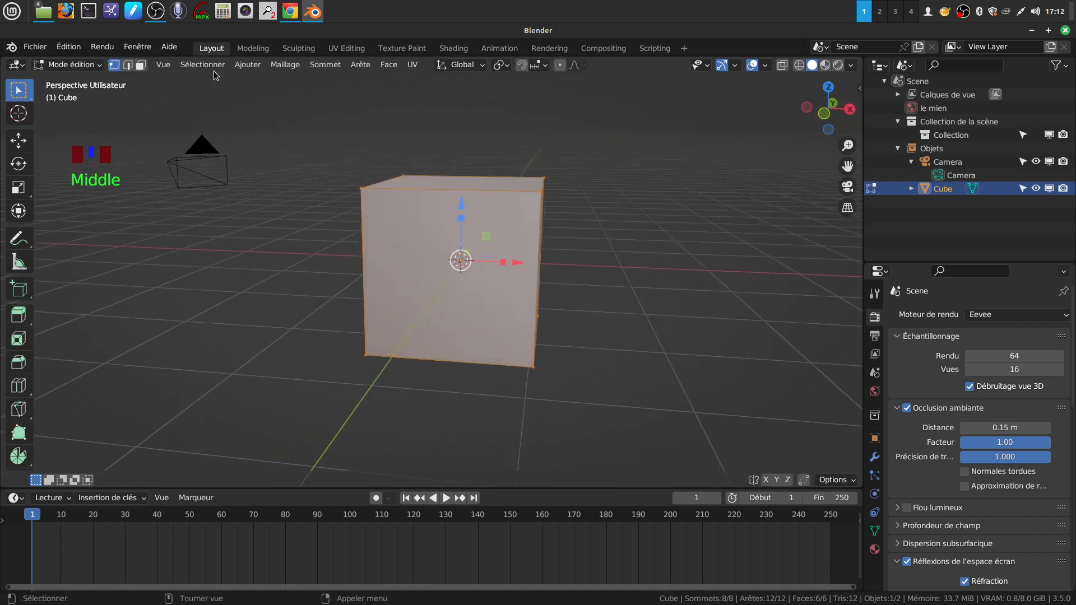
click(141, 65)
click(408, 231)
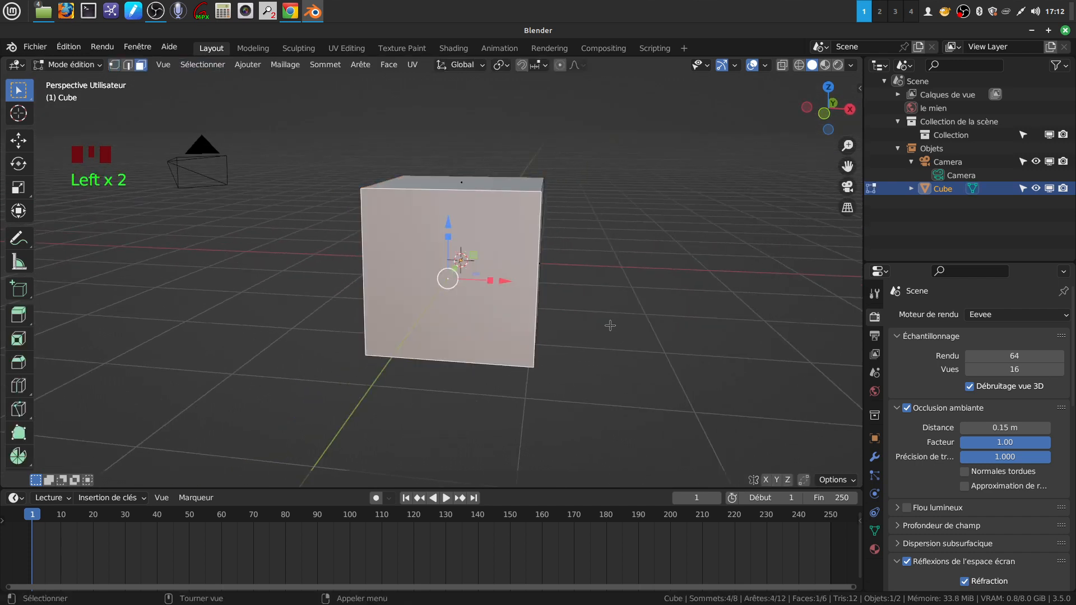
key(i)
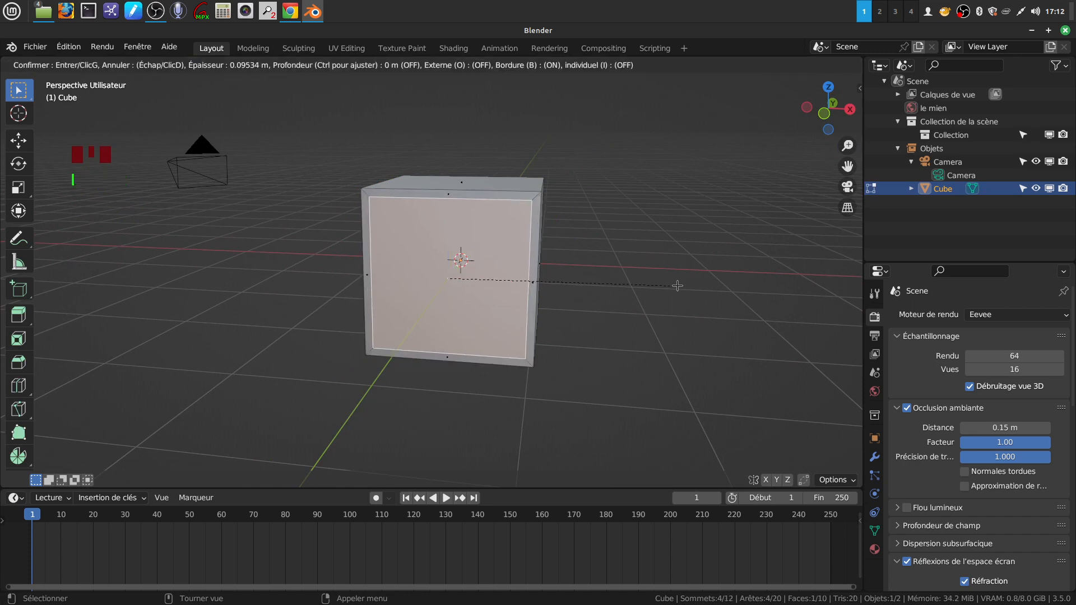
click(675, 288)
Extrude the inset front face and push it slightly into the cube along the Y axis.
middle_drag(617, 246, 549, 273)
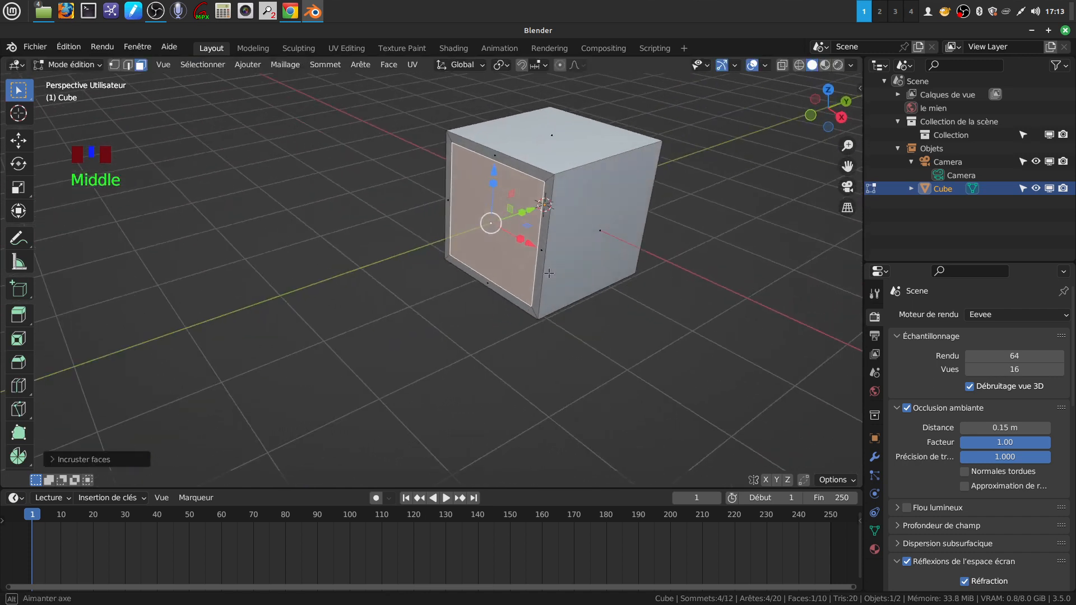
key(e)
click(608, 255)
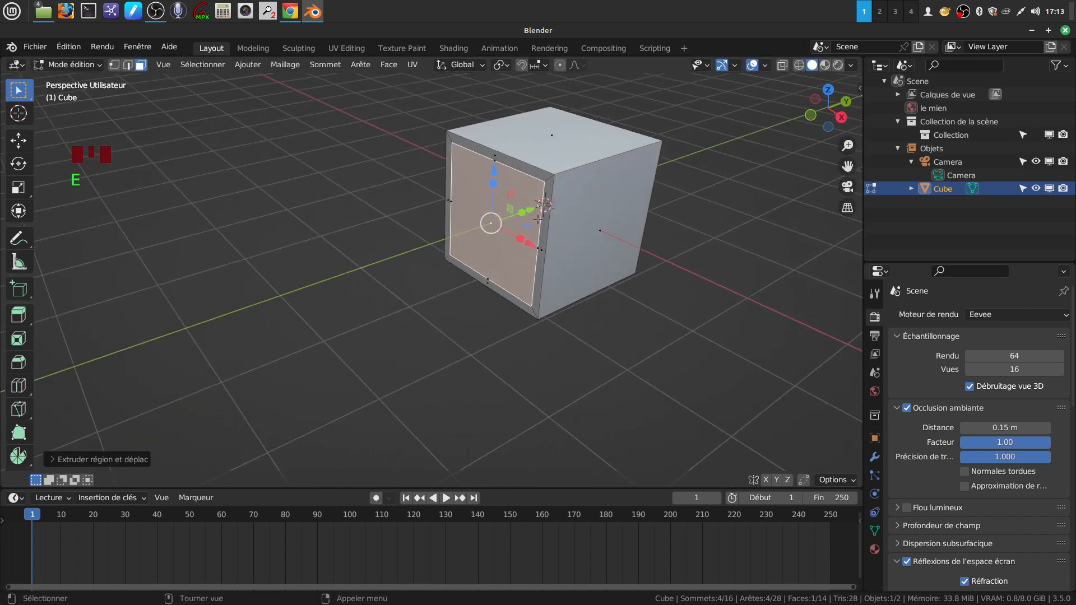
drag(527, 213, 533, 212)
Separate the recessed front face into its own object and return to object mode.
middle_drag(533, 212, 551, 287)
scroll(555, 303, up, 2)
key(p)
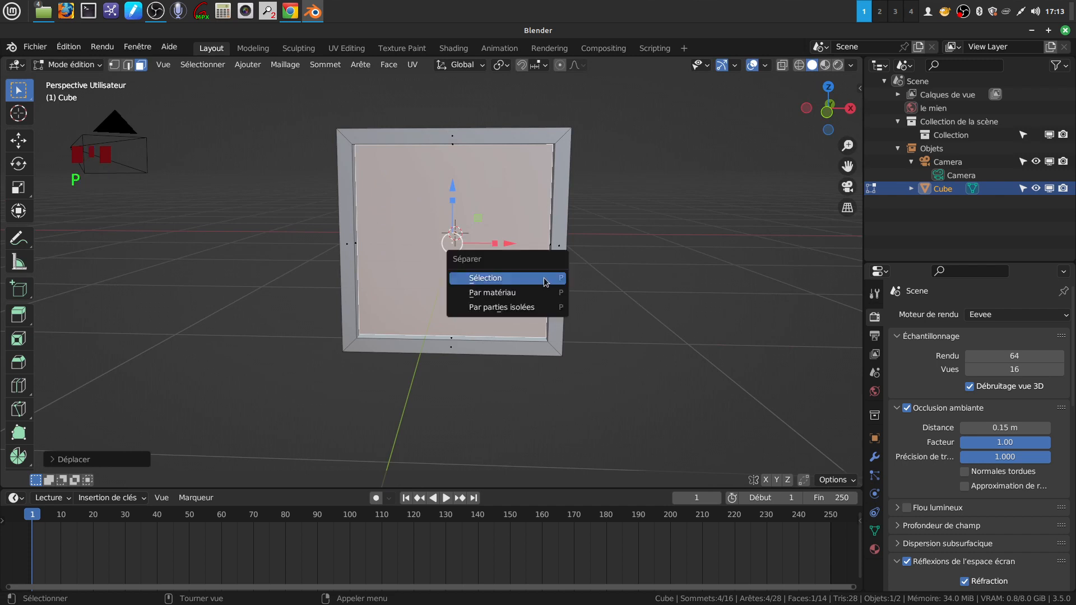
click(542, 280)
middle_drag(542, 280, 586, 188)
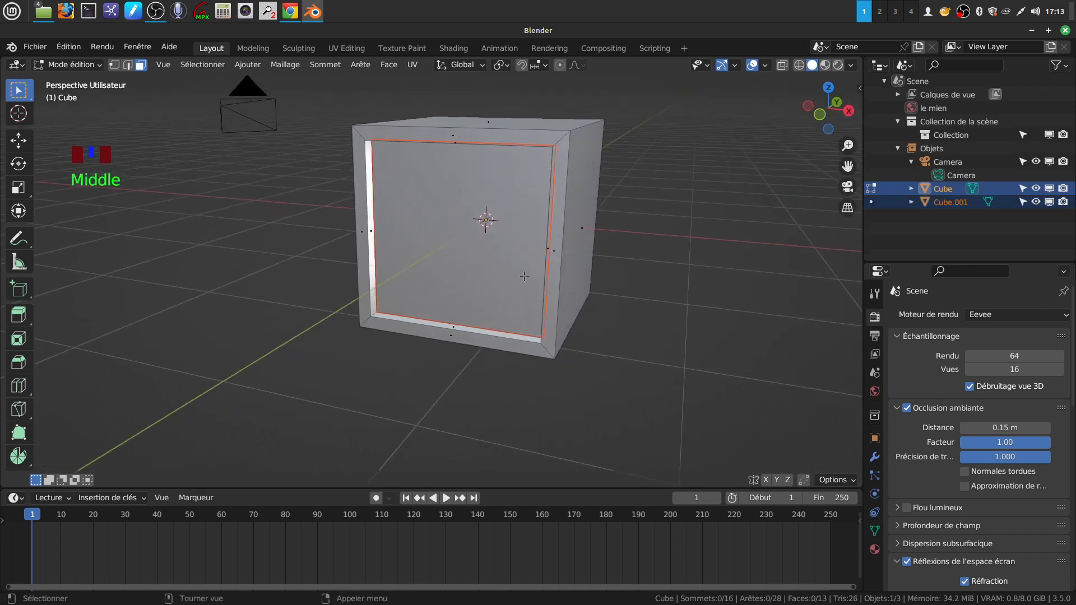
key(Tab)
Create a new material for the outer cube and set its base colour to bright red.
click(587, 180)
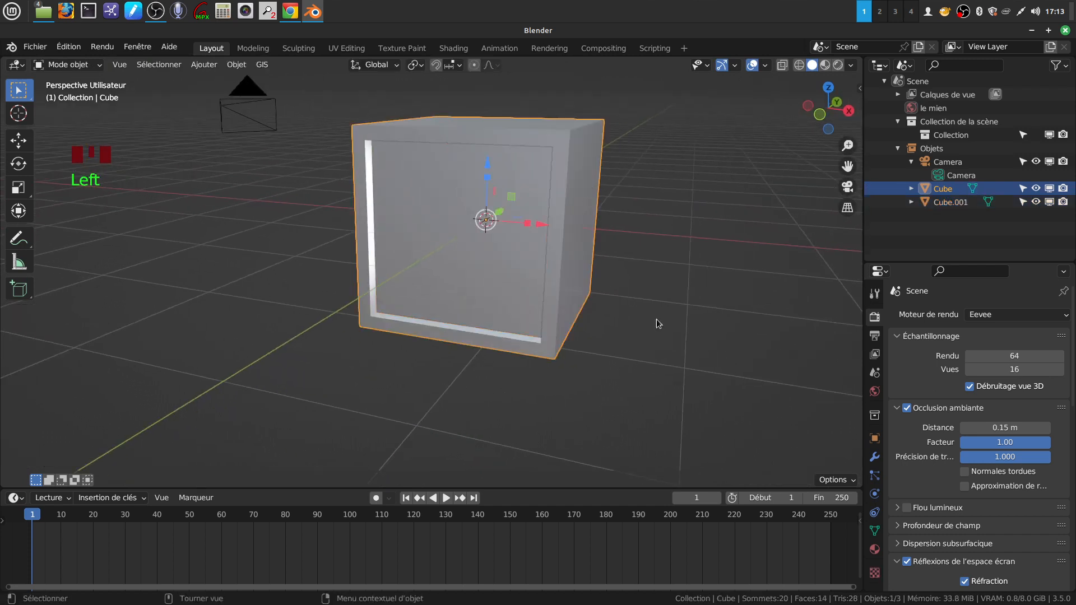
click(875, 458)
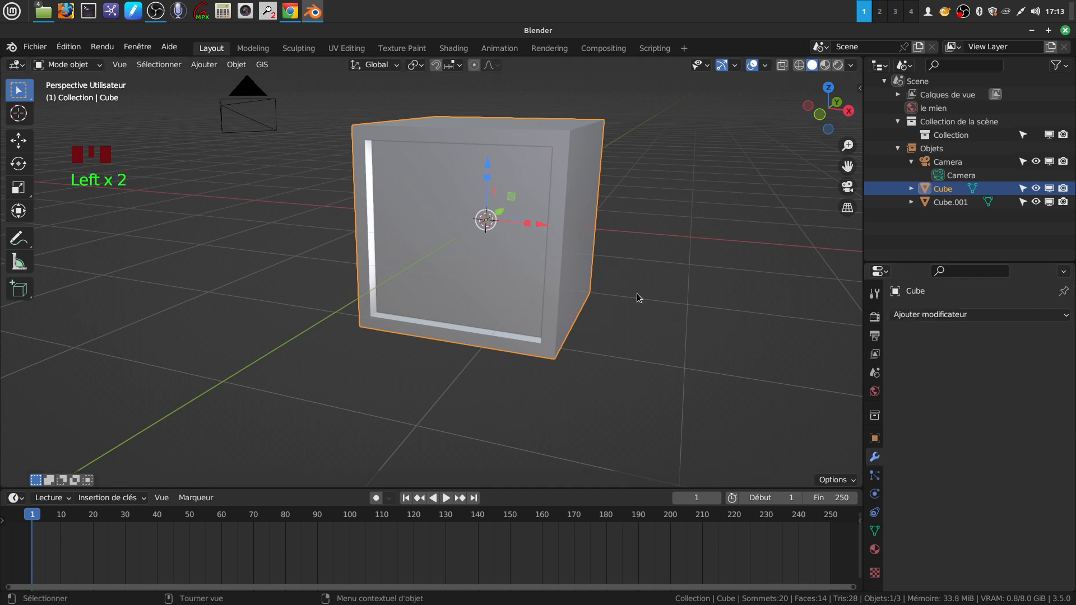
click(1065, 317)
click(875, 550)
click(981, 372)
scroll(958, 452, down, 5)
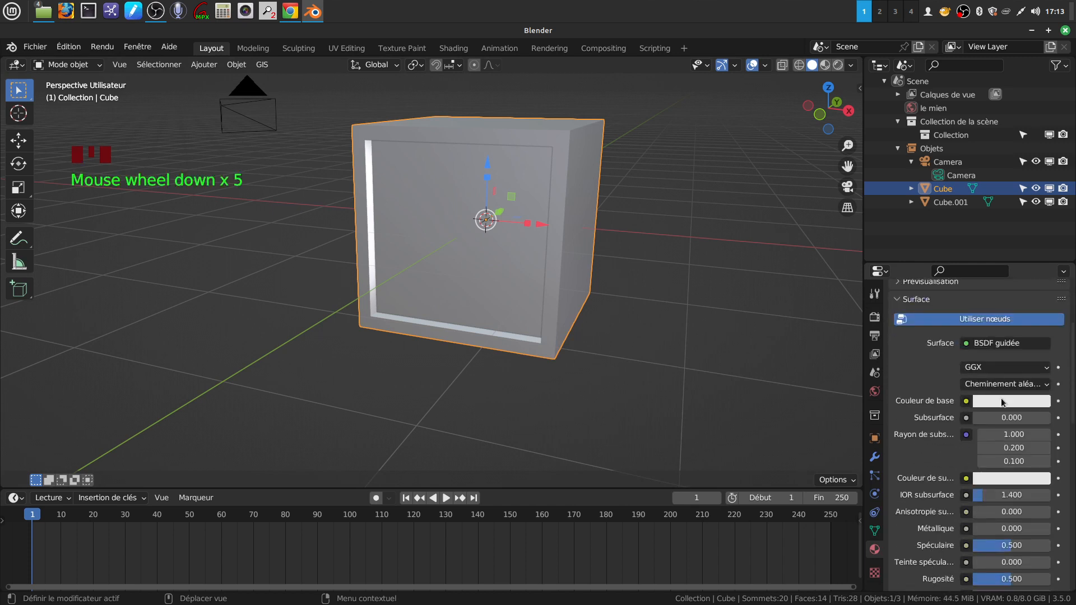
click(1002, 401)
drag(979, 261, 982, 308)
Set the cube material's specular to about 0.057 and darken its base colour to deep red.
scroll(1047, 504, down, 4)
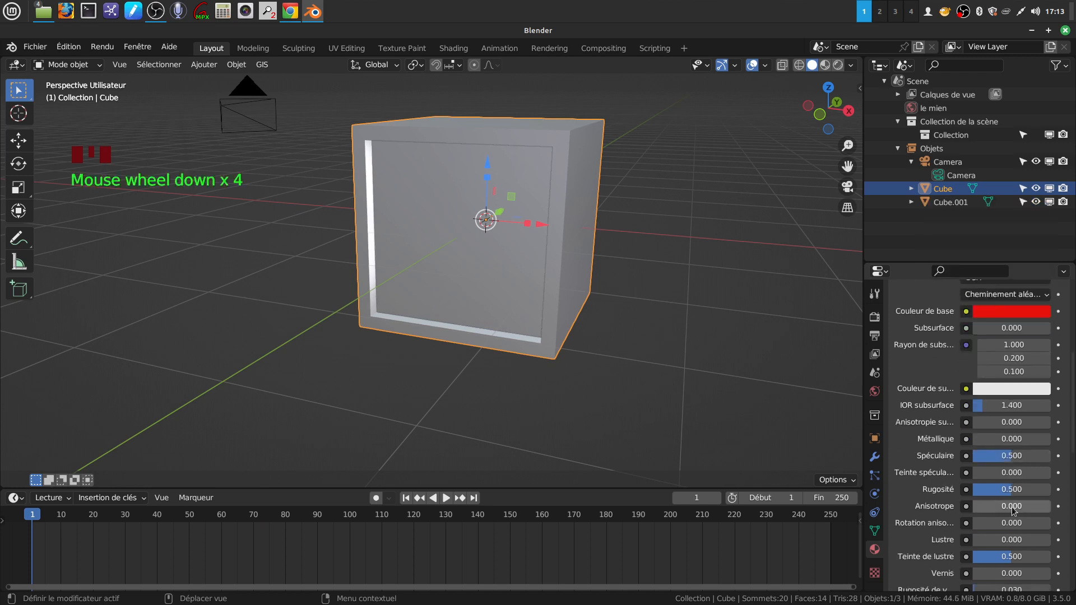
drag(1026, 455, 992, 456)
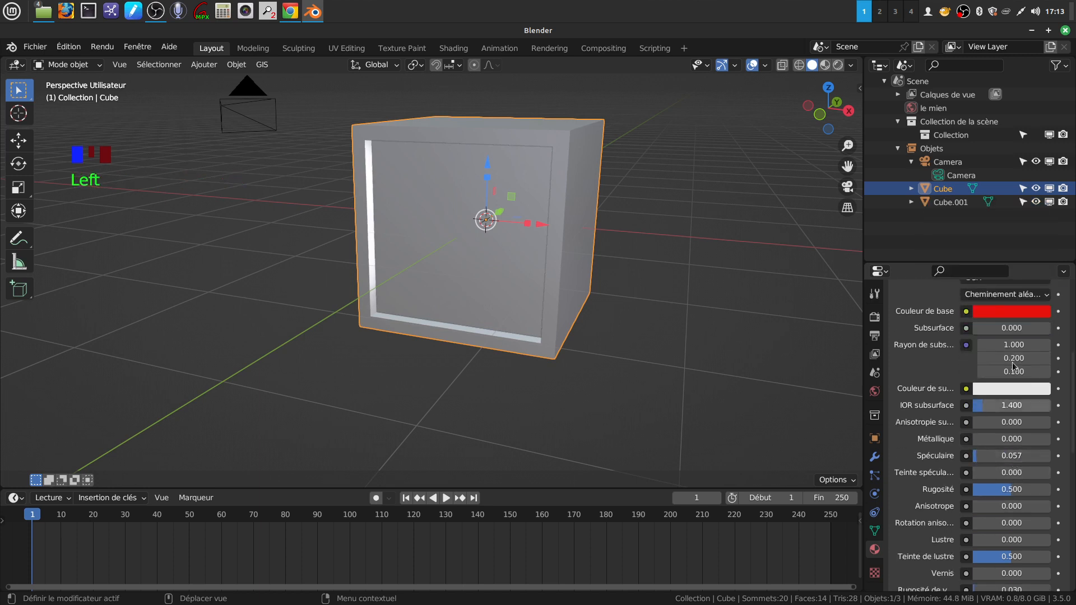
click(1017, 313)
drag(1040, 134, 1040, 171)
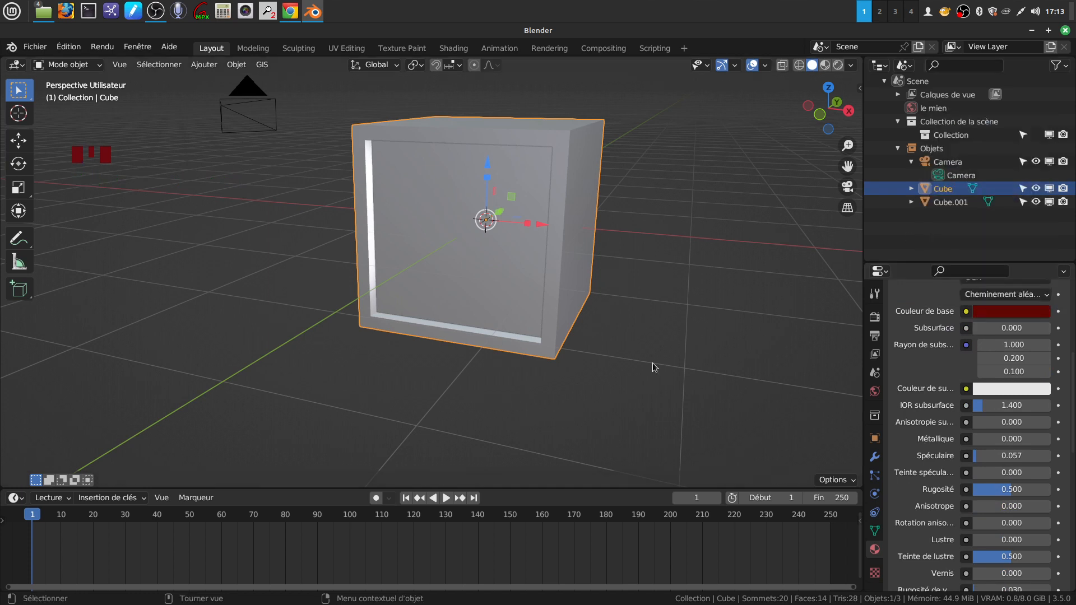
Preview the red cube and its front panel with rendered viewport shading.
middle_drag(584, 339, 596, 336)
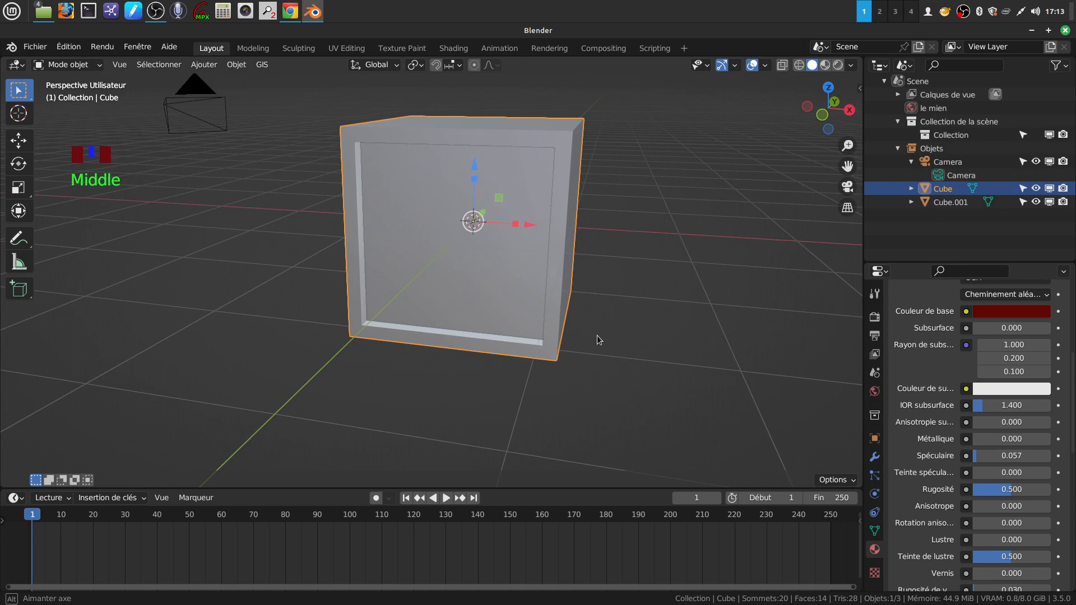
click(840, 65)
mouse_move(630, 179)
middle_down()
mouse_move(586, 174)
mouse_move(634, 206)
middle_up()
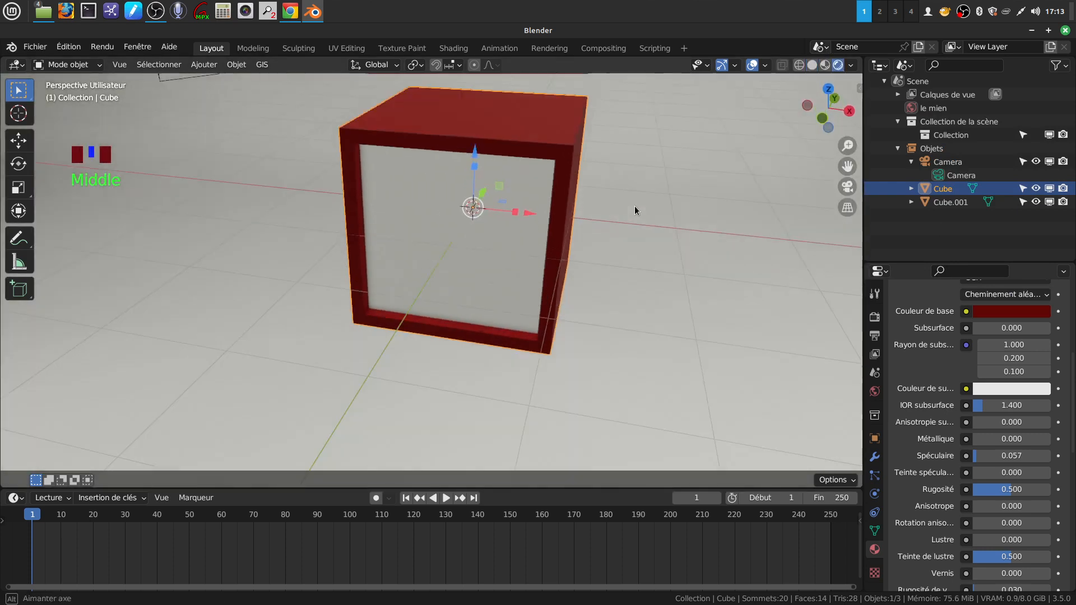
click(666, 260)
Select the separated front panel and open it in edit mode from the front orthographic view.
click(462, 301)
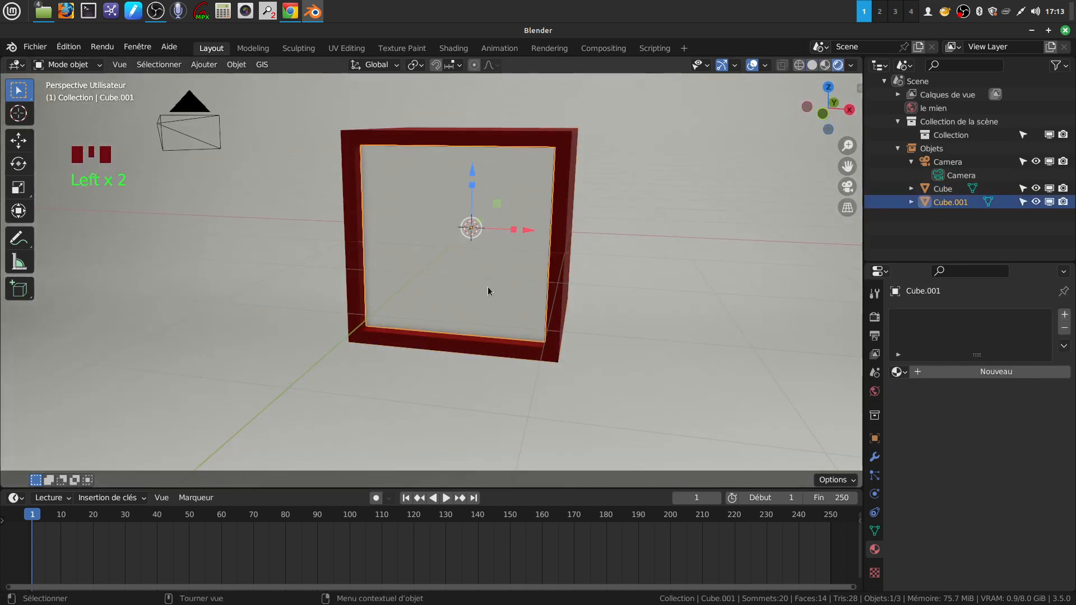
middle_drag(487, 287, 508, 278)
key(KP_1)
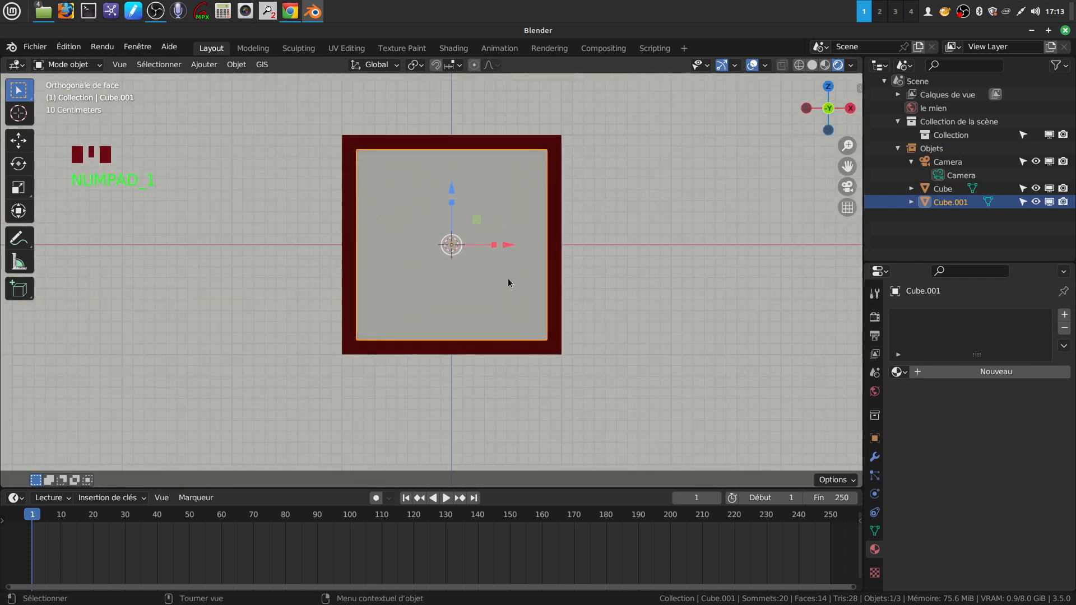
shift+middle_drag(508, 282, 477, 280)
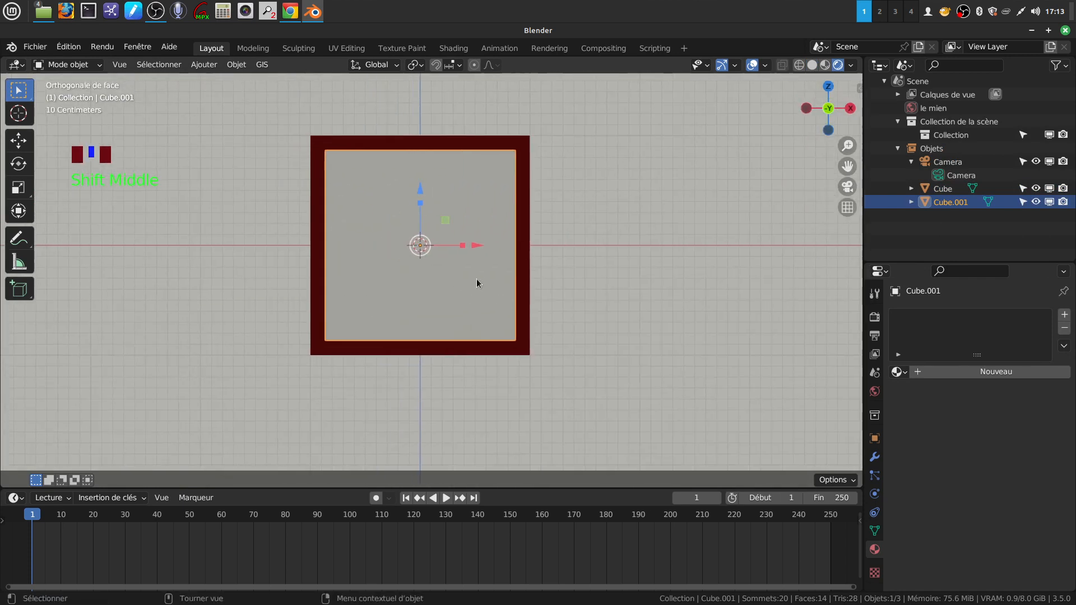
key(Tab)
key(Tab)
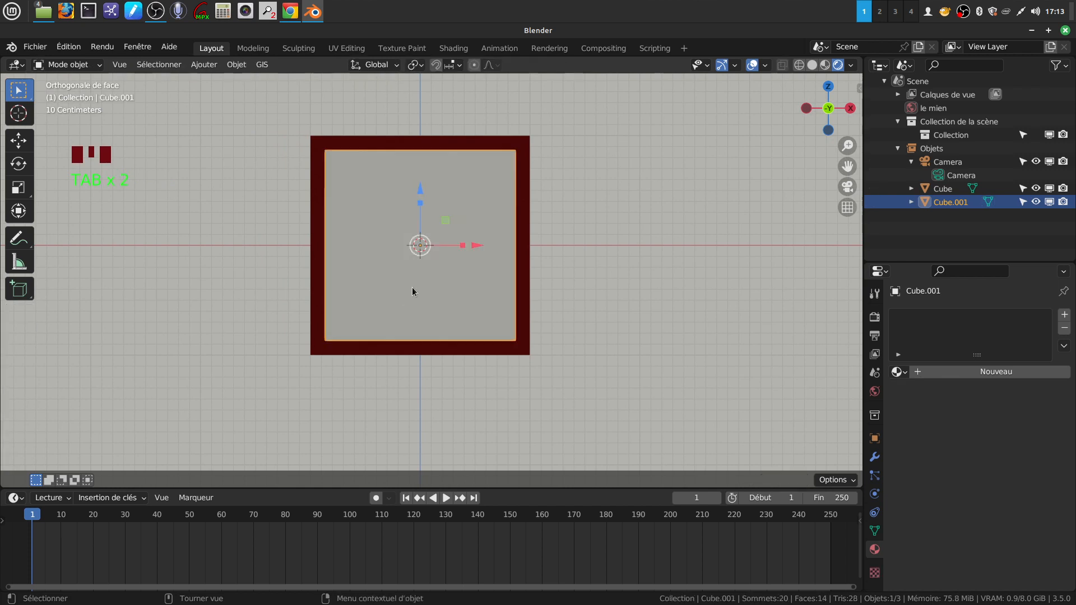
key(Tab)
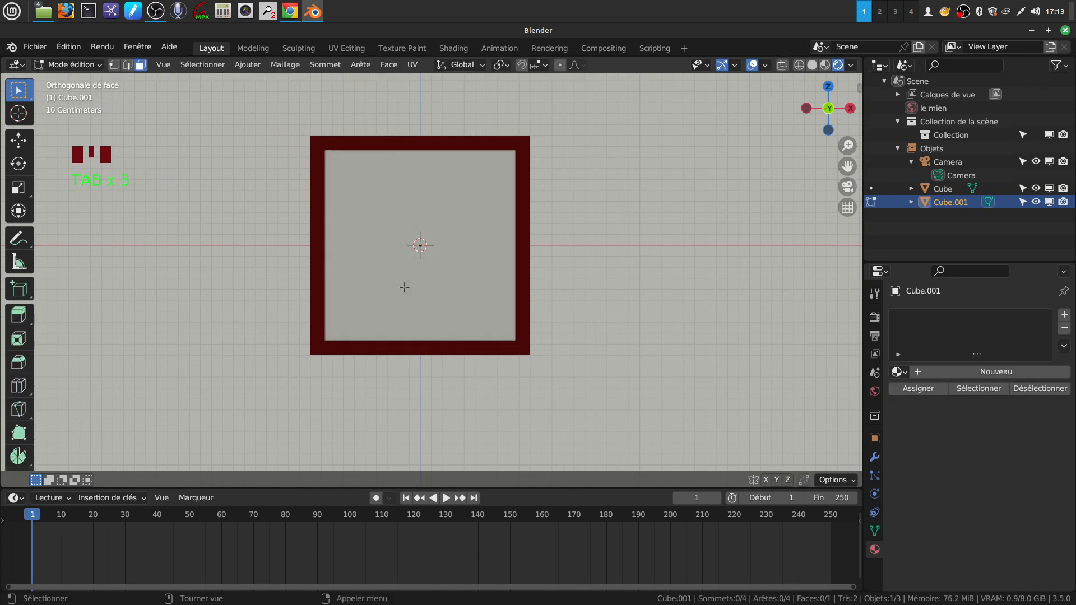
Switch to solid shading and add 21 evenly spaced vertical loop cuts to the front panel.
click(813, 64)
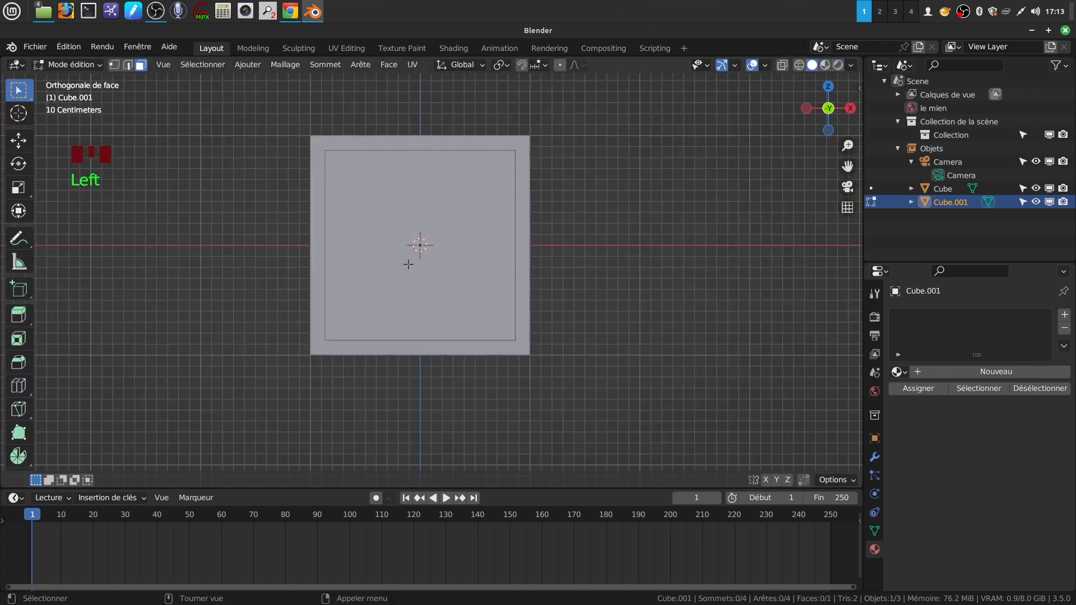
scroll(394, 288, up, 1)
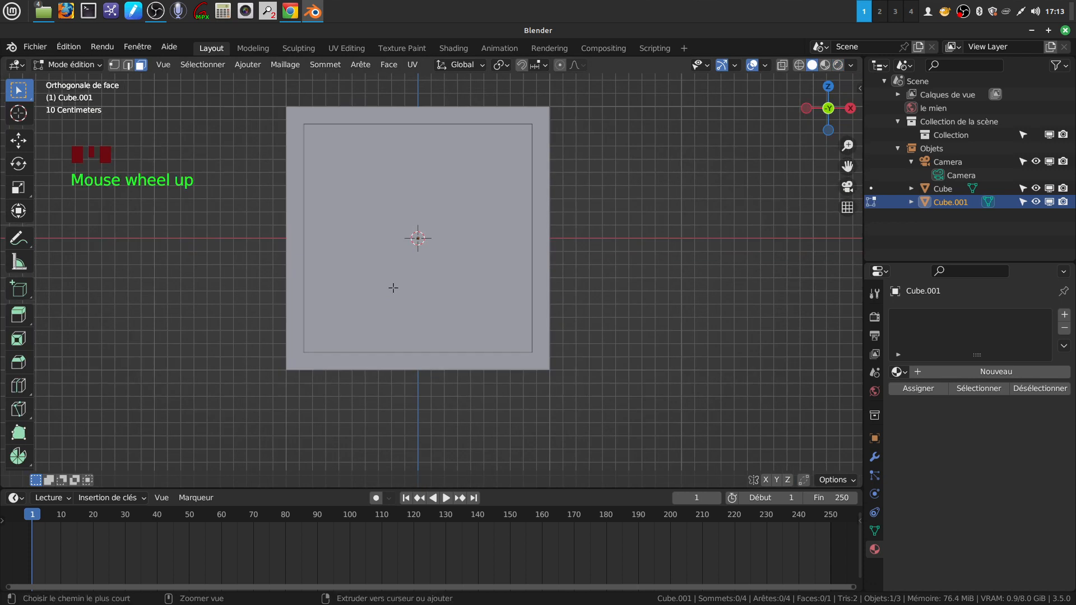
key(ctrl+r)
scroll(414, 129, up, 14)
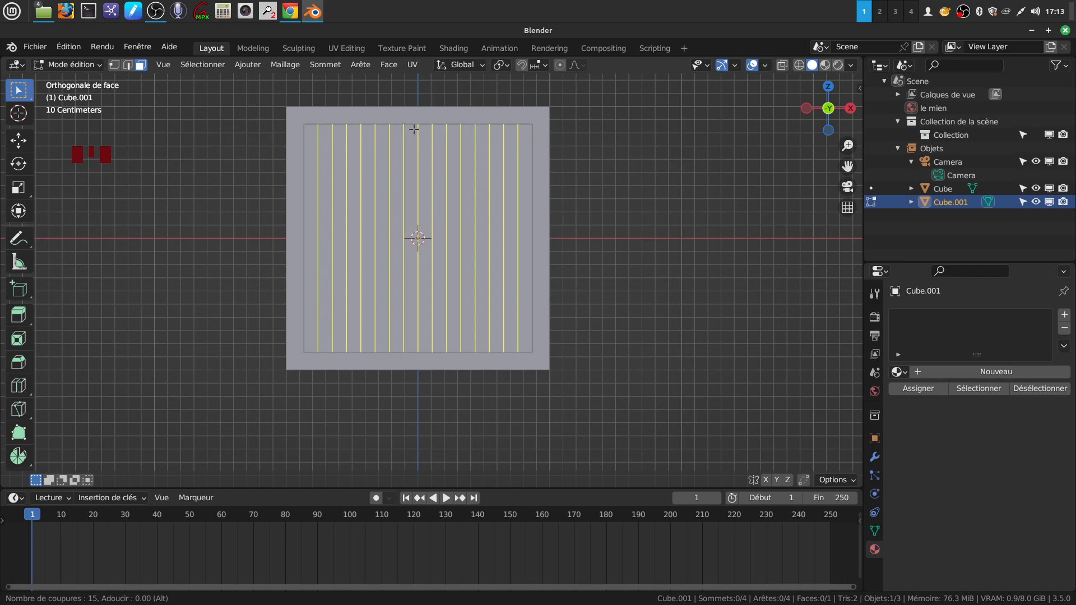
click(414, 129)
click(387, 241)
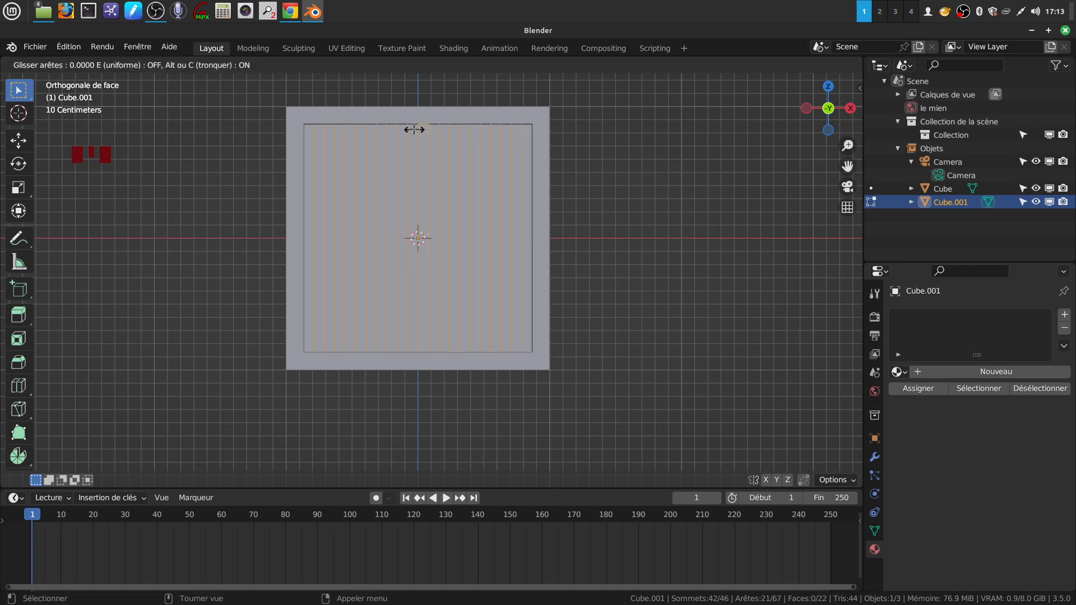
Add 9 evenly spaced horizontal loop cuts across the front panel and clear the selection.
key(ctrl+r)
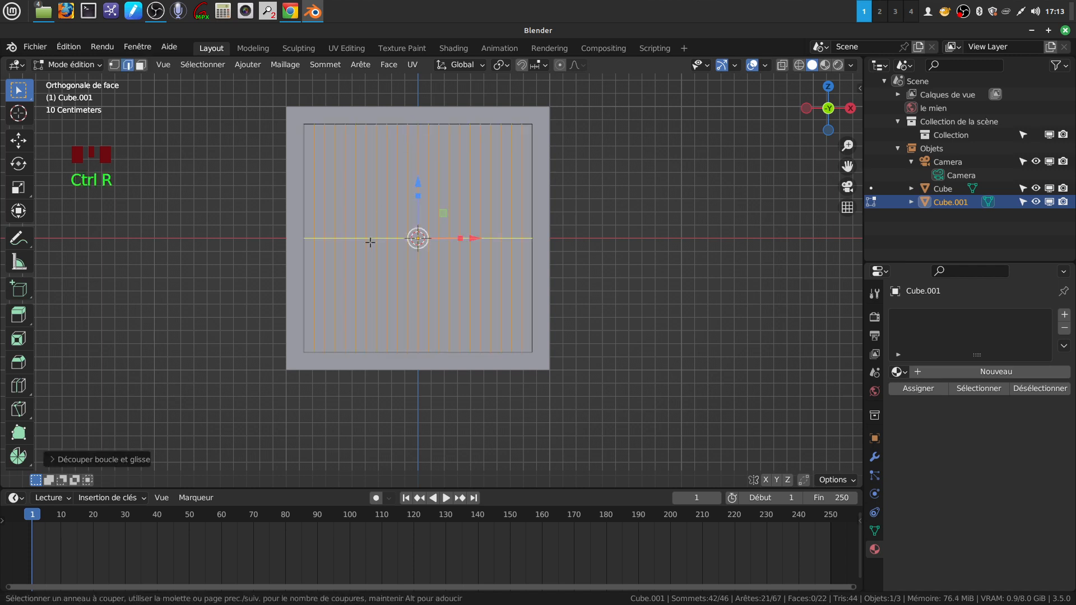
scroll(370, 242, up, 8)
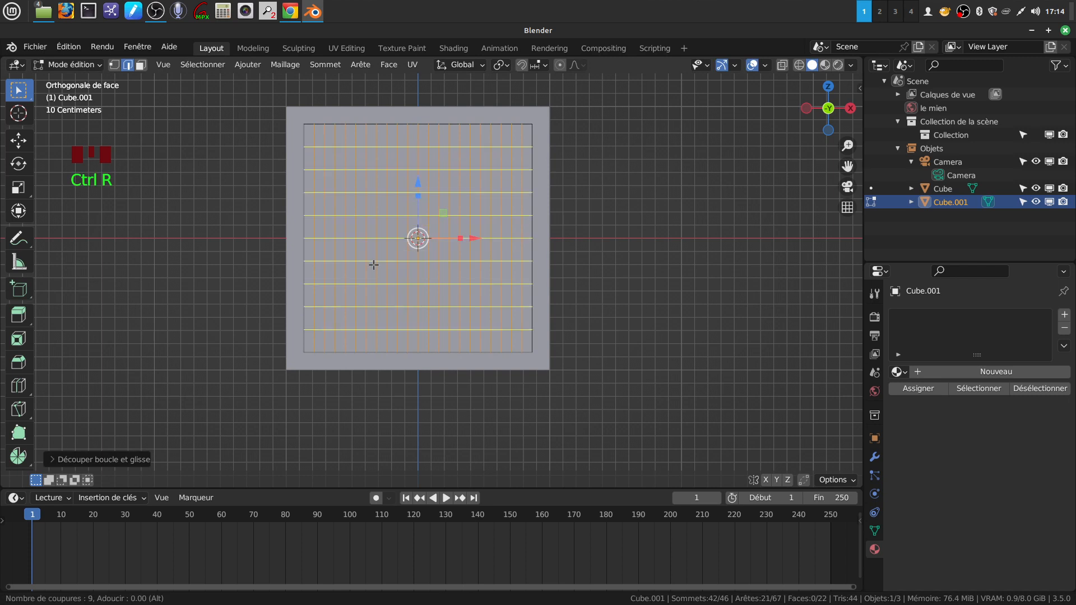
click(373, 264)
click(374, 264)
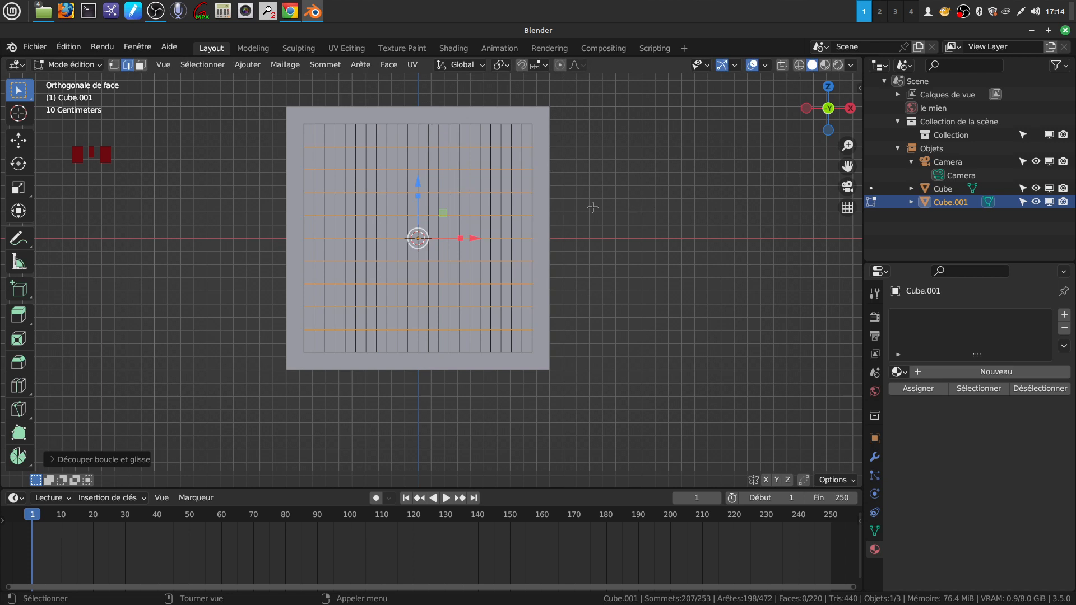
click(673, 230)
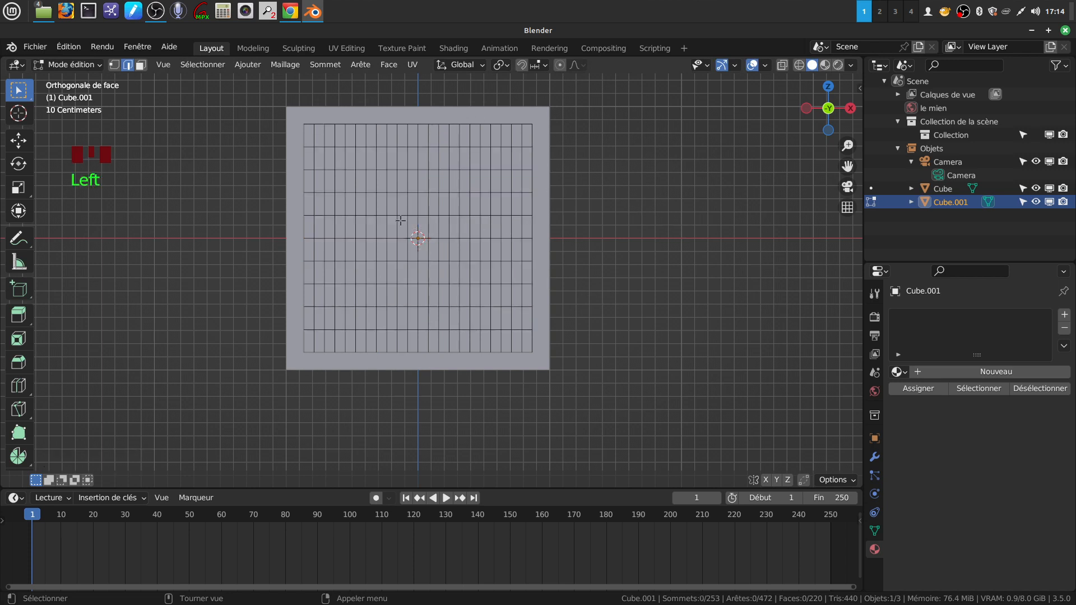
Select all faces of the panel grid in face mode and poke them into triangles.
click(141, 65)
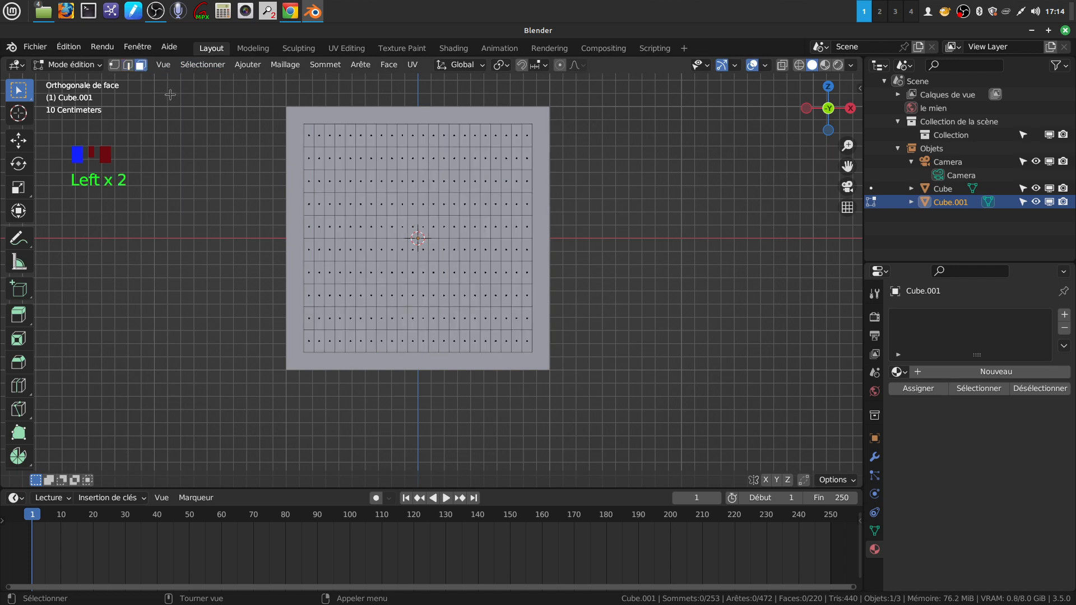
key(a)
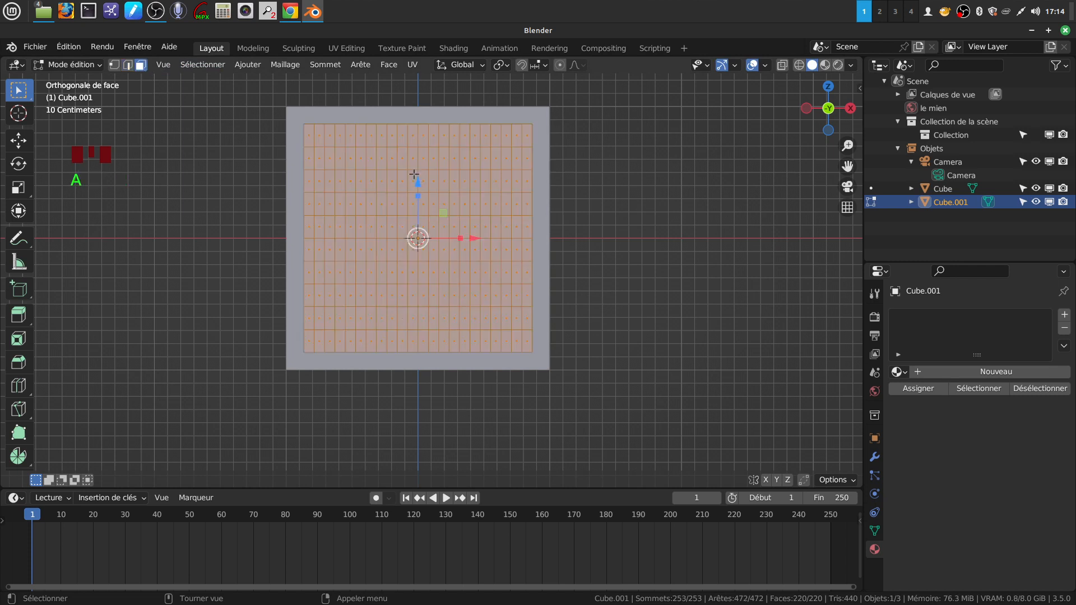
click(386, 66)
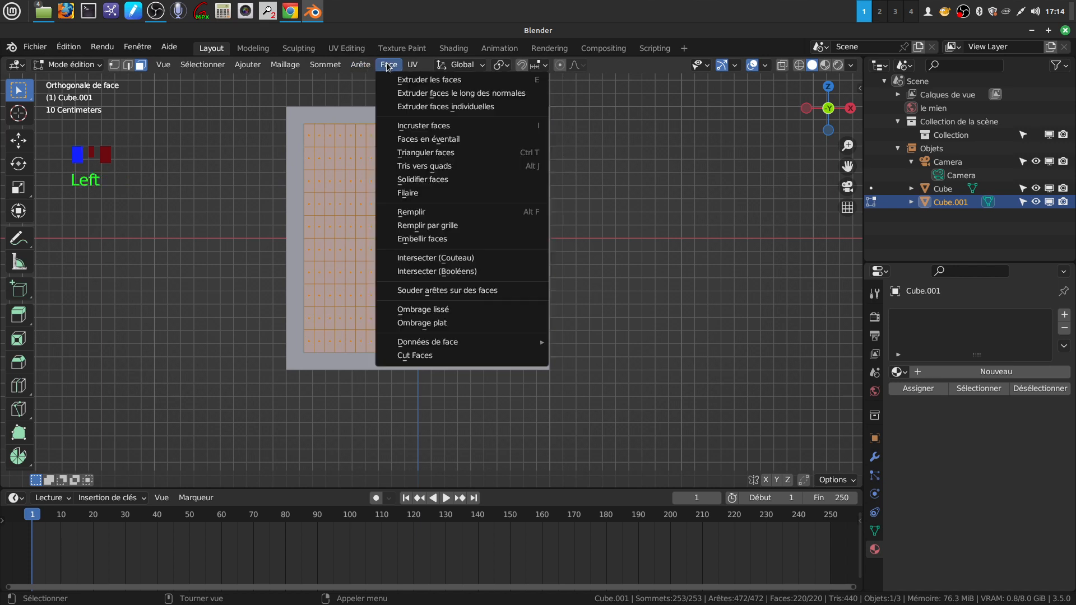
click(465, 140)
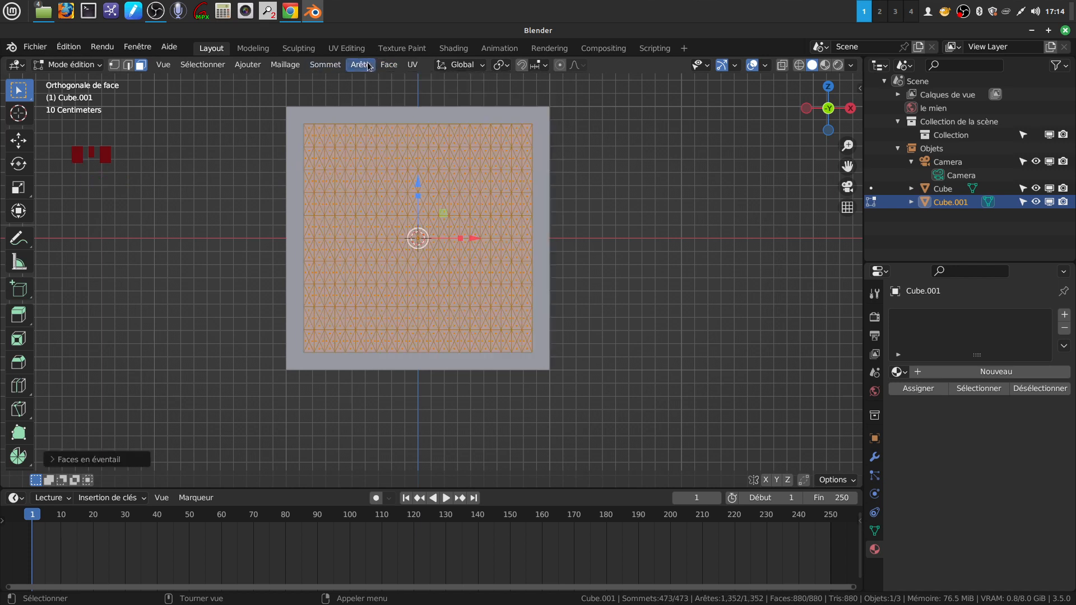
Convert the panel's triangles to quads with a 41.6° shape angle for a diamond pattern and return to object mode.
click(386, 66)
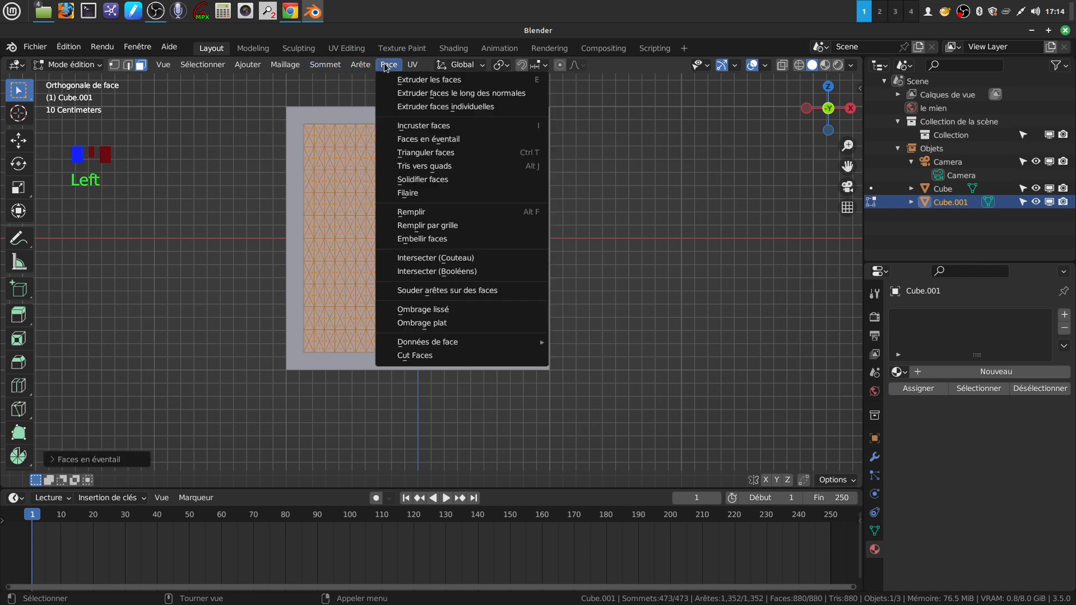
click(446, 166)
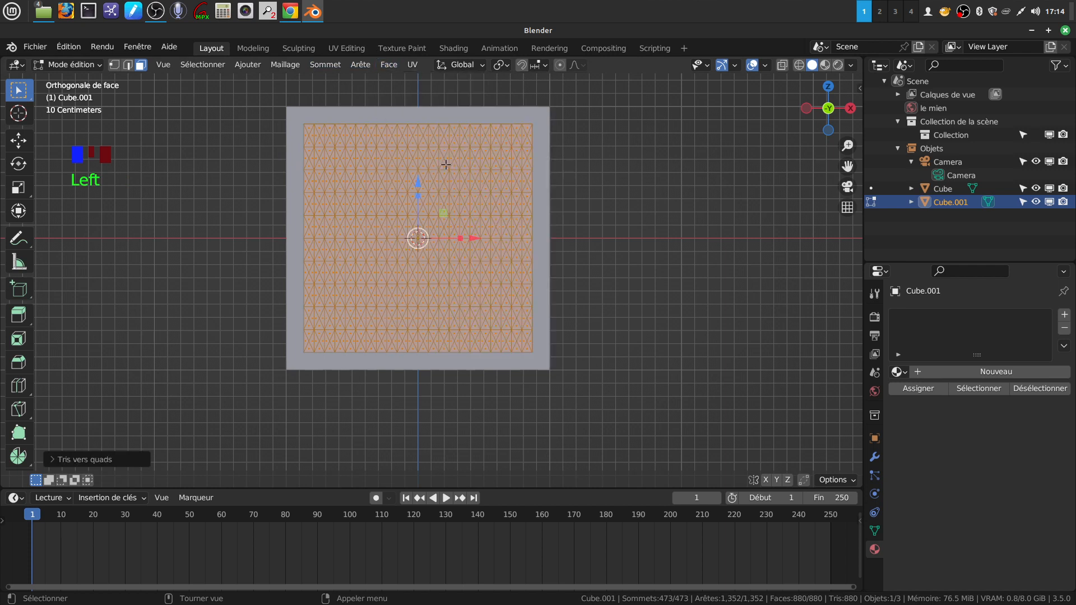
click(53, 460)
drag(157, 385, 164, 385)
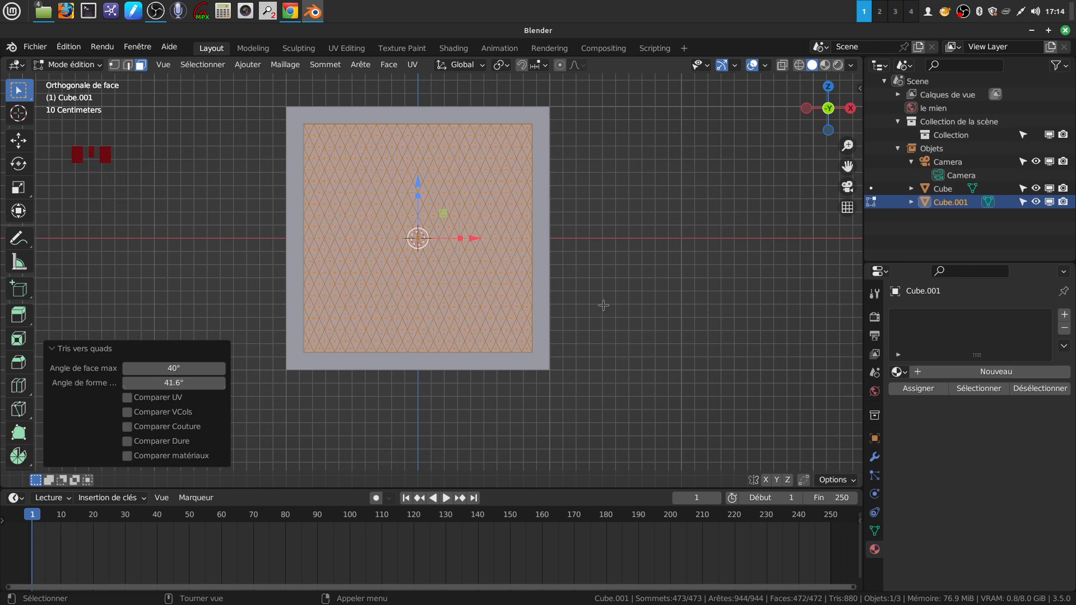
key(Tab)
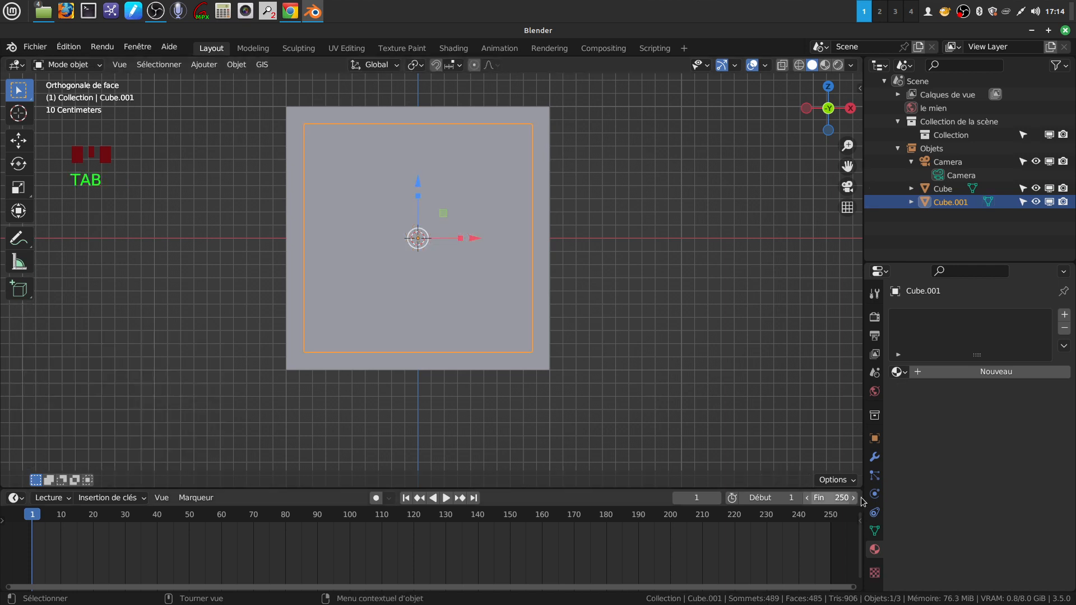
click(875, 457)
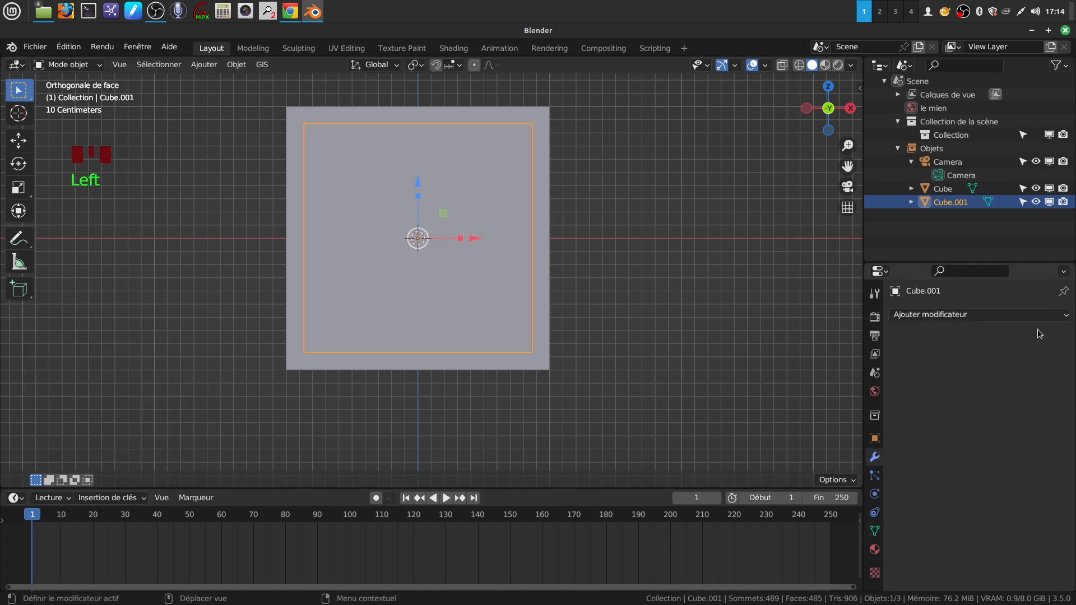
click(1023, 315)
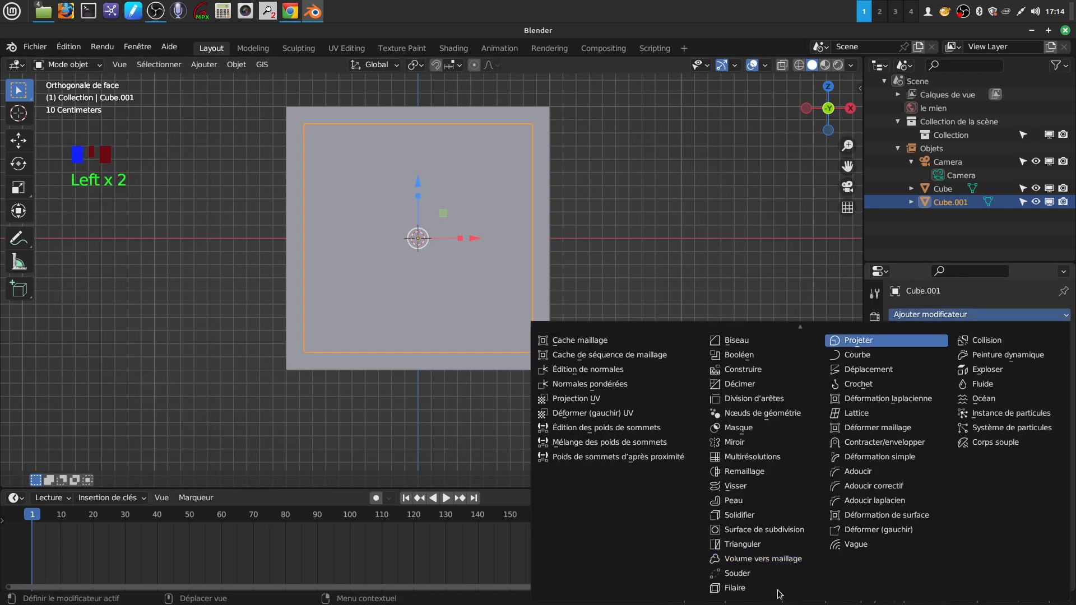
scroll(778, 594, down, 2)
key(Return)
key(Tab)
key(Tab)
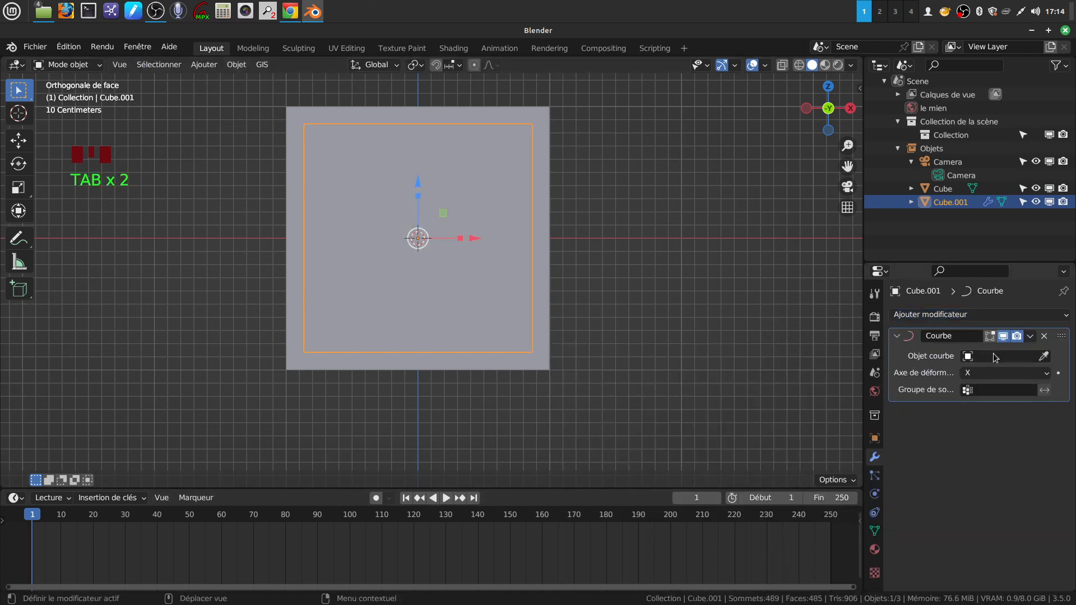
click(1045, 336)
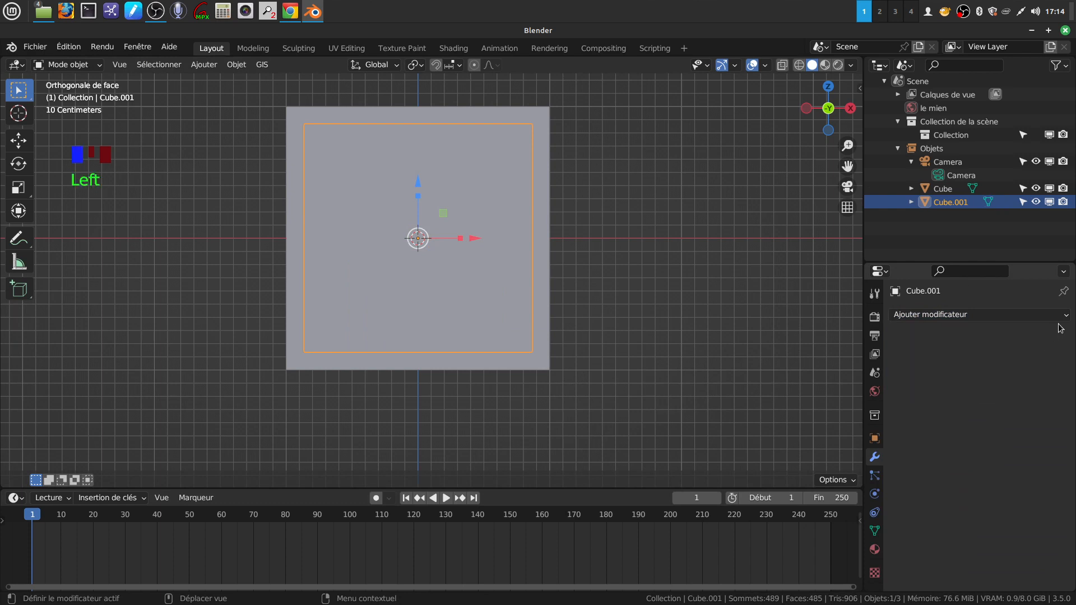
click(953, 314)
scroll(766, 584, down, 8)
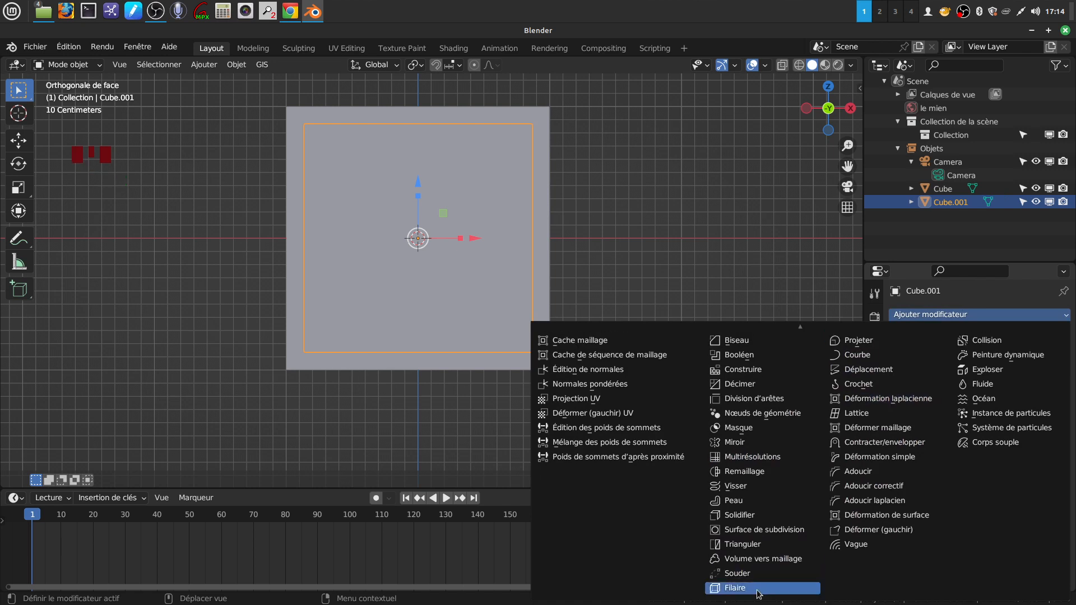
key(Return)
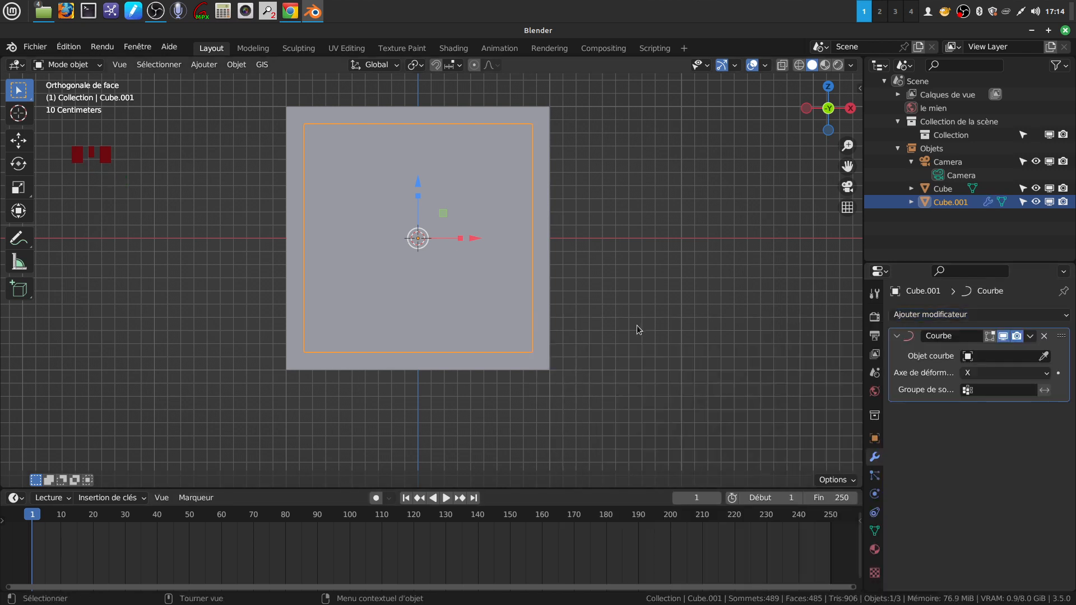
click(1045, 338)
Add a Wireframe (Filaire) modifier to the front panel.
click(875, 457)
click(1067, 316)
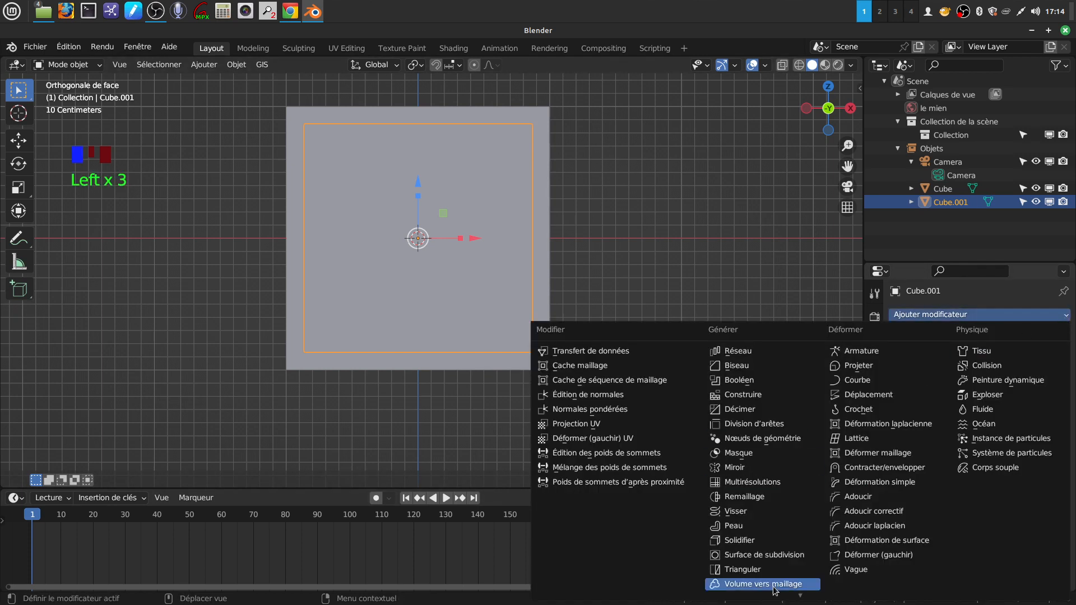
mouse_move(786, 598)
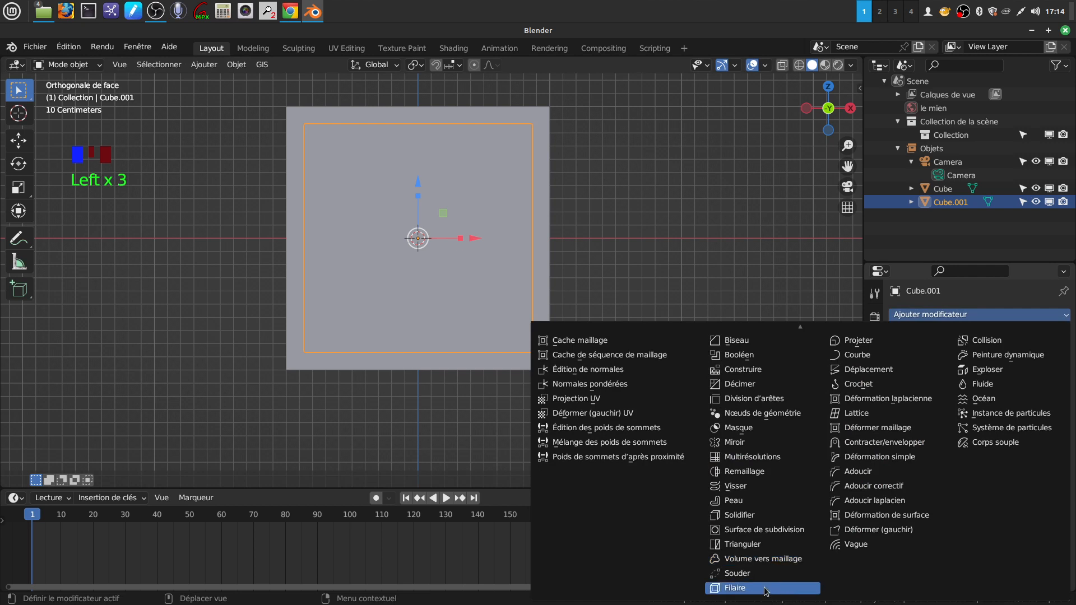
click(766, 590)
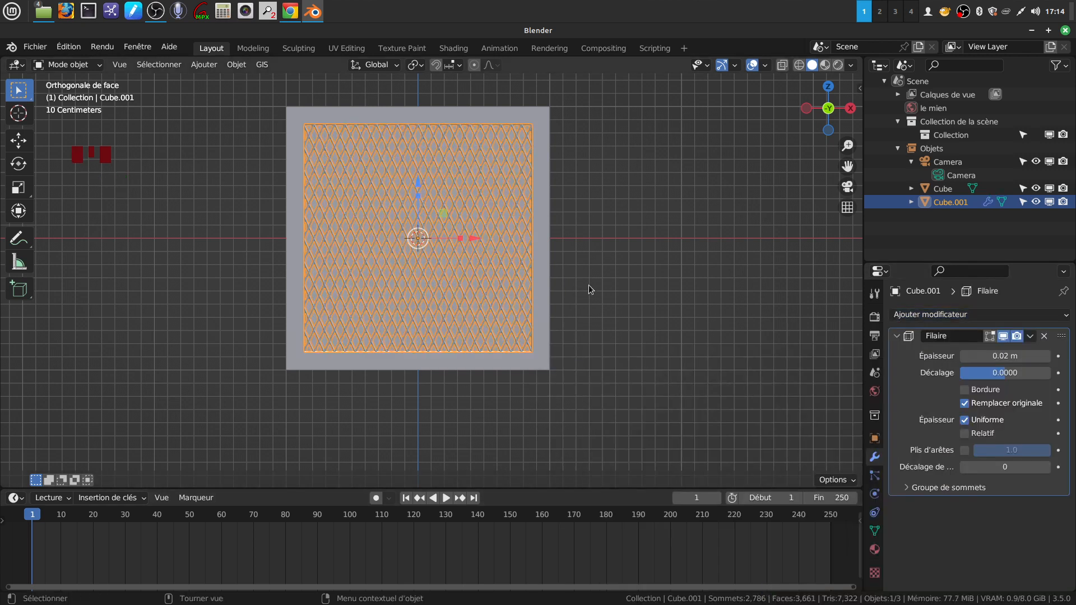
Set the Wireframe modifier's thickness to 0.012 m on the front panel.
scroll(588, 284, up, 2)
scroll(589, 285, down, 1)
key(Tab)
key(Tab)
scroll(584, 319, up, 3)
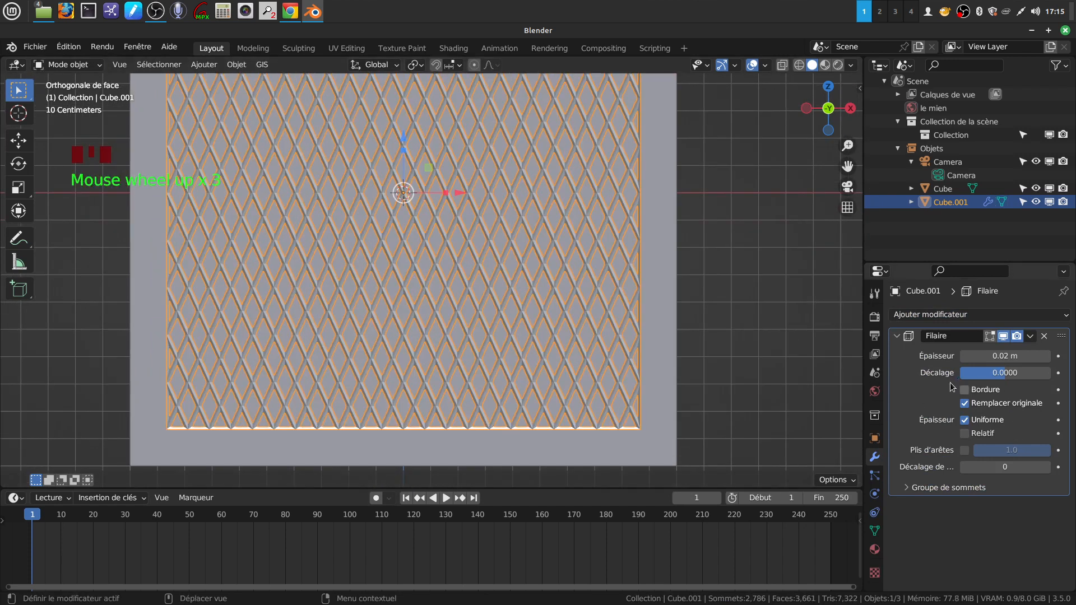
triple_click(963, 357)
double_click(964, 357)
double_click(963, 357)
triple_click(963, 357)
triple_click(963, 356)
double_click(963, 357)
click(963, 357)
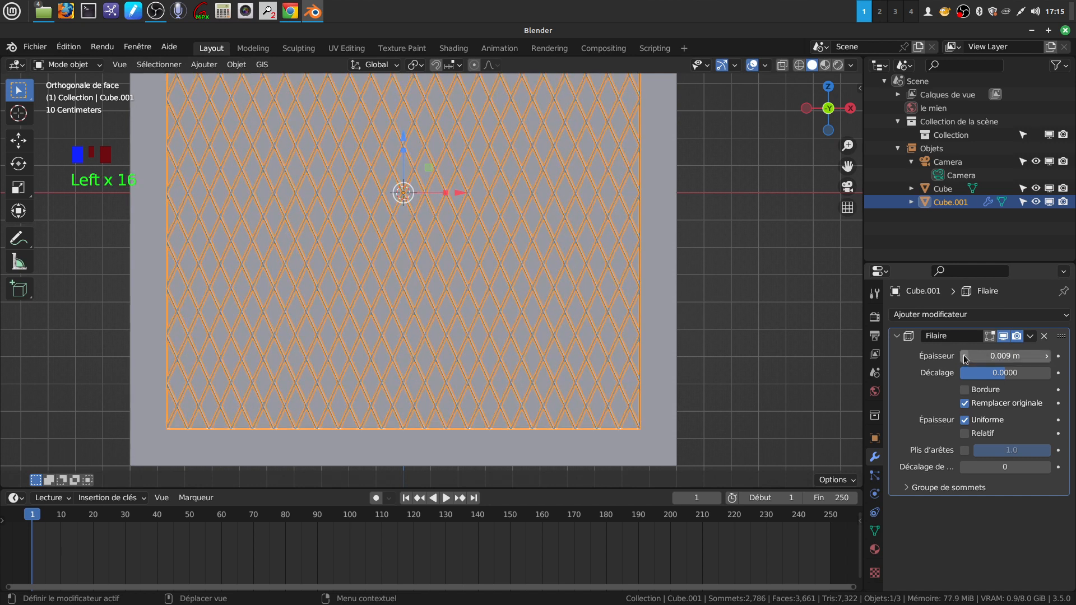
click(1047, 356)
double_click(1047, 356)
click(1047, 357)
scroll(674, 283, down, 4)
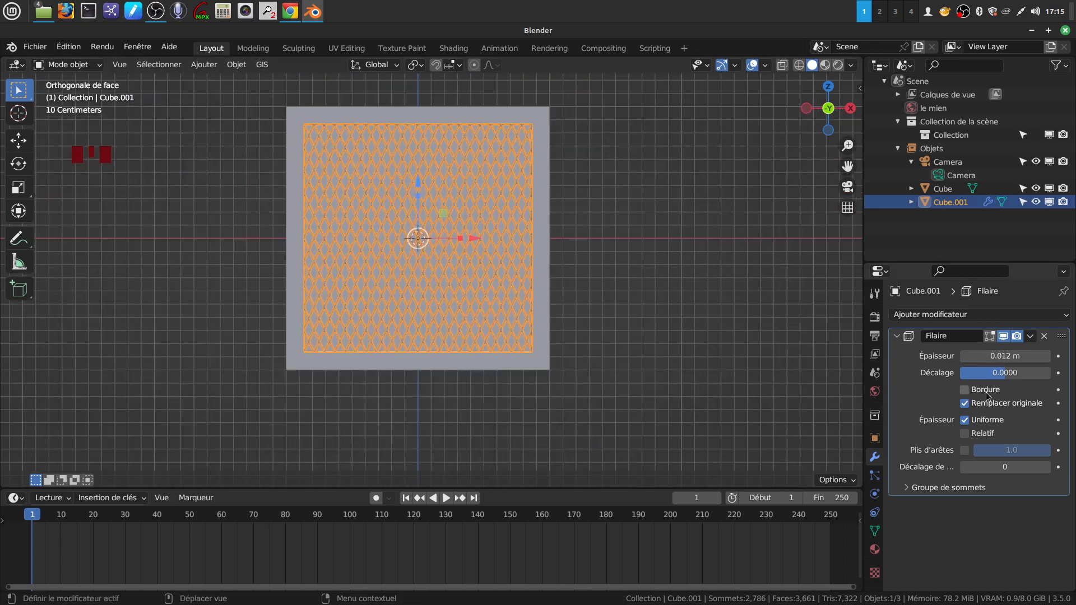
Apply the Wireframe modifier to the front panel and check the resulting mesh in edit mode.
click(1032, 339)
click(914, 350)
scroll(533, 273, up, 2)
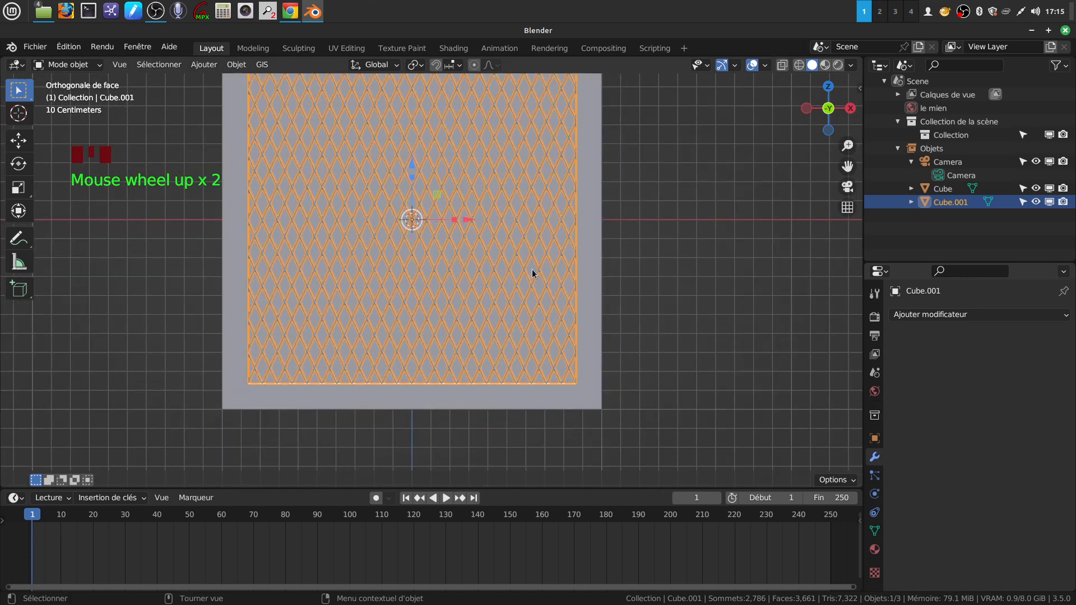
key(Tab)
key(Tab)
scroll(580, 305, down, 3)
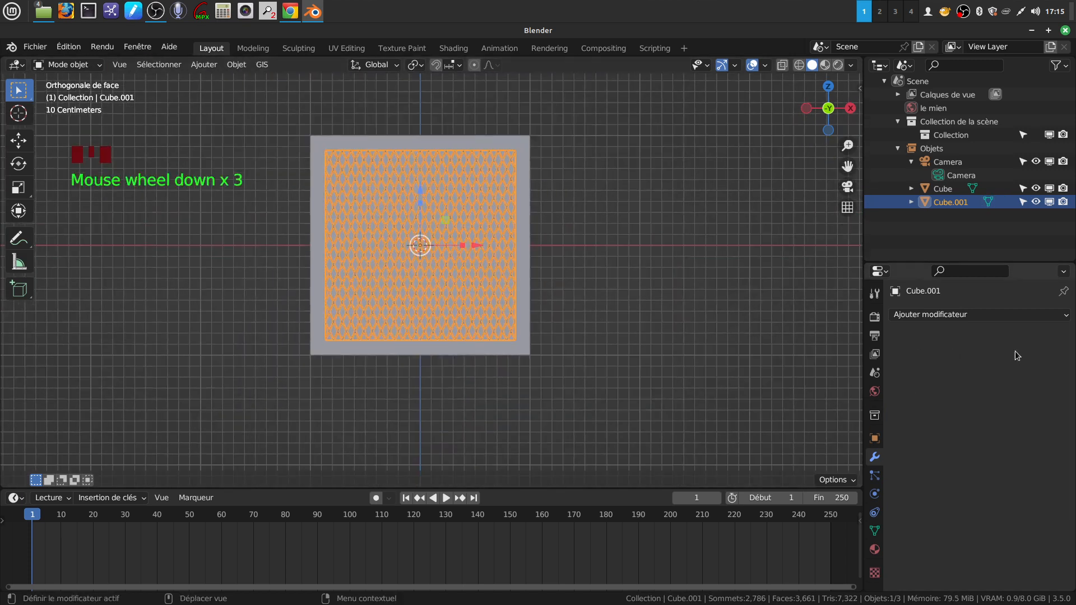
Create a new material for the lattice with a dark green base color: hue 0.333, saturation 0.911, value 0.121.
click(875, 550)
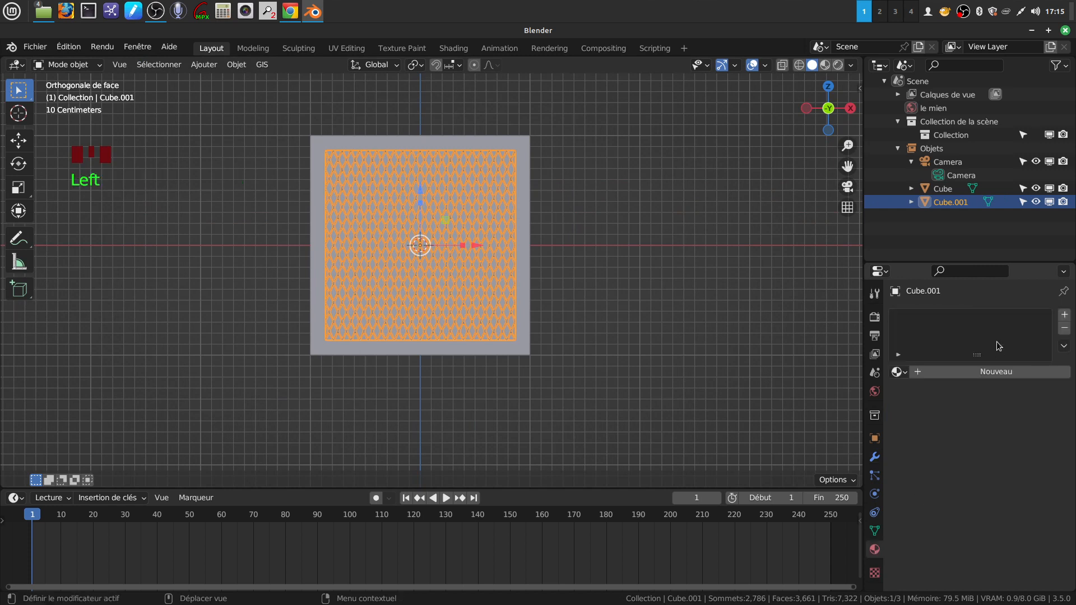
click(986, 372)
click(992, 511)
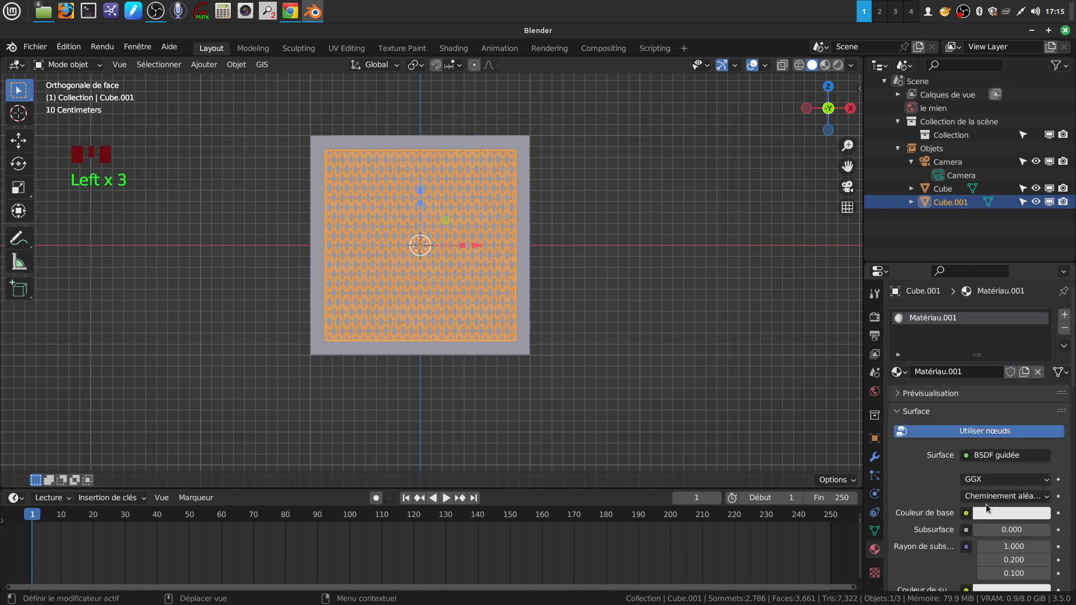
click(998, 513)
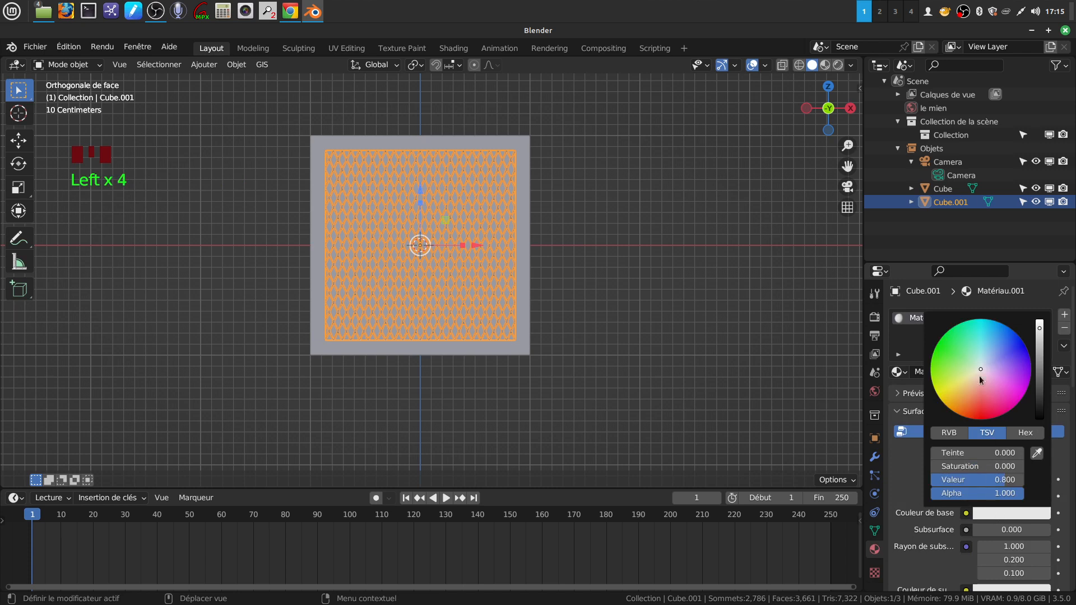
click(949, 351)
drag(1041, 332, 1040, 381)
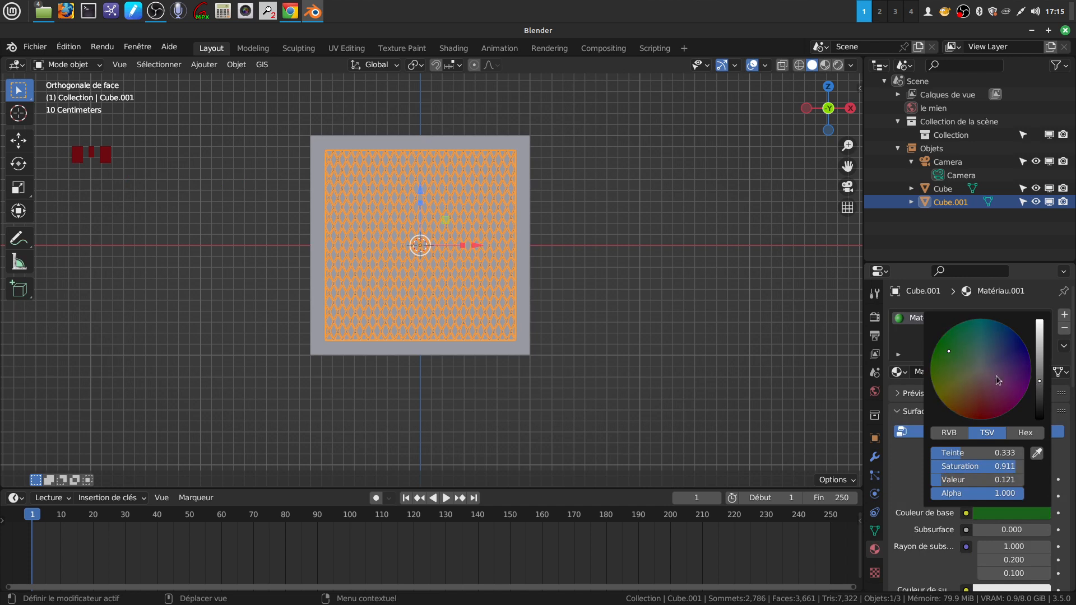
scroll(910, 358, up, 3)
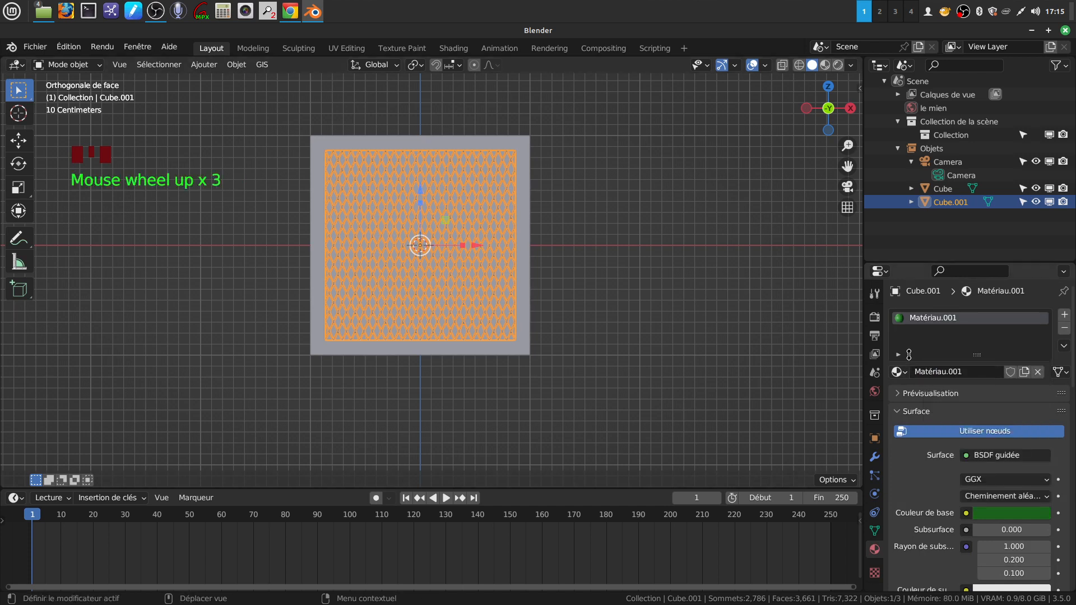
Switch to rendered shading, clear the selection and examine the green lattice in the red box from several angles.
middle_drag(556, 271, 576, 212)
key(Tab)
scroll(544, 292, up, 2)
click(839, 65)
middle_drag(444, 249, 443, 130)
key(Tab)
scroll(558, 323, up, 3)
click(761, 284)
middle_drag(762, 283, 630, 284)
scroll(630, 283, down, 2)
mouse_move(529, 257)
middle_down()
mouse_move(577, 251)
mouse_move(539, 277)
mouse_move(493, 250)
mouse_move(483, 272)
mouse_move(530, 256)
middle_up()
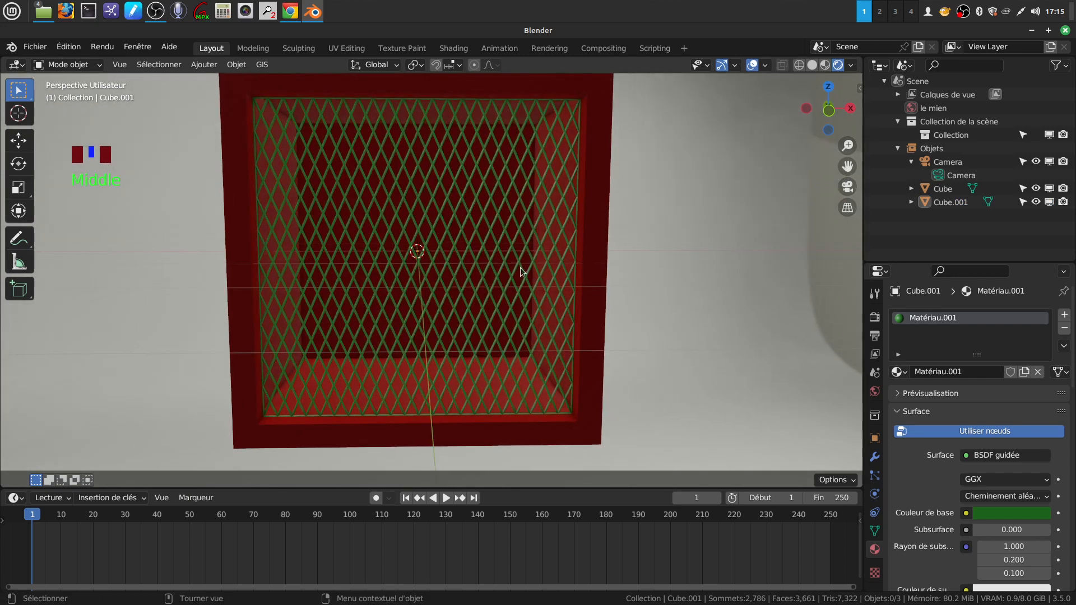
scroll(505, 280, up, 2)
middle_drag(475, 299, 493, 286)
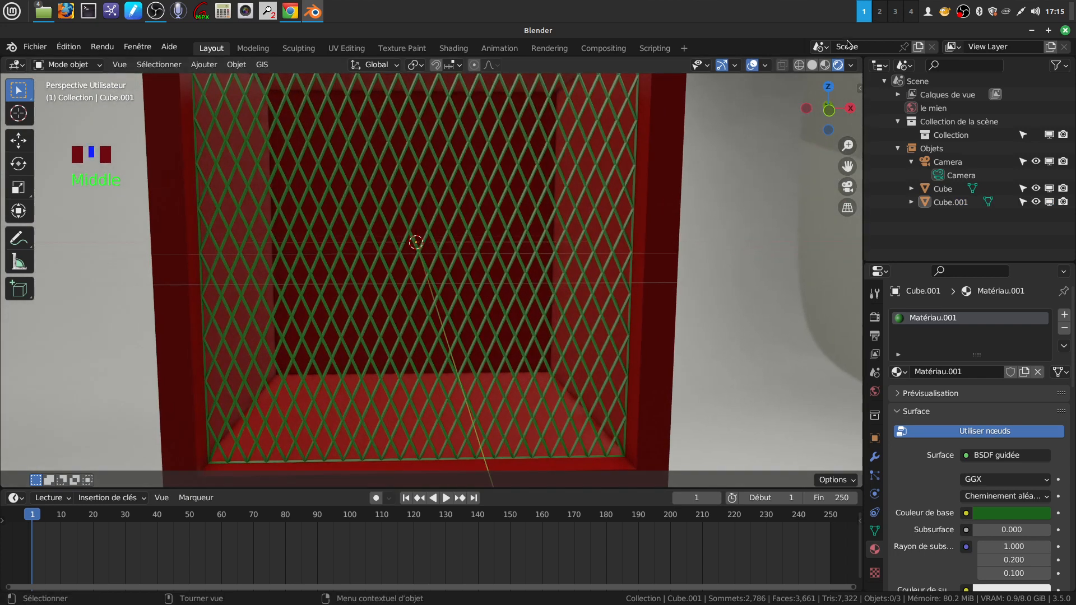
Return to solid shading and open the lattice panel in edit mode.
click(813, 66)
key(Tab)
scroll(521, 321, up, 1)
key(Tab)
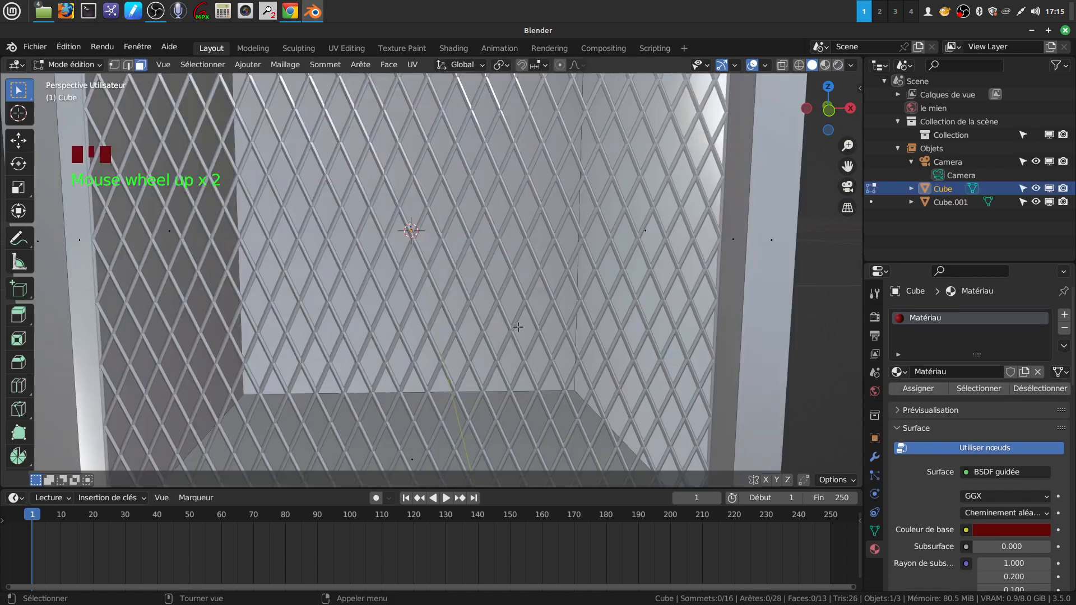
click(513, 262)
key(Tab)
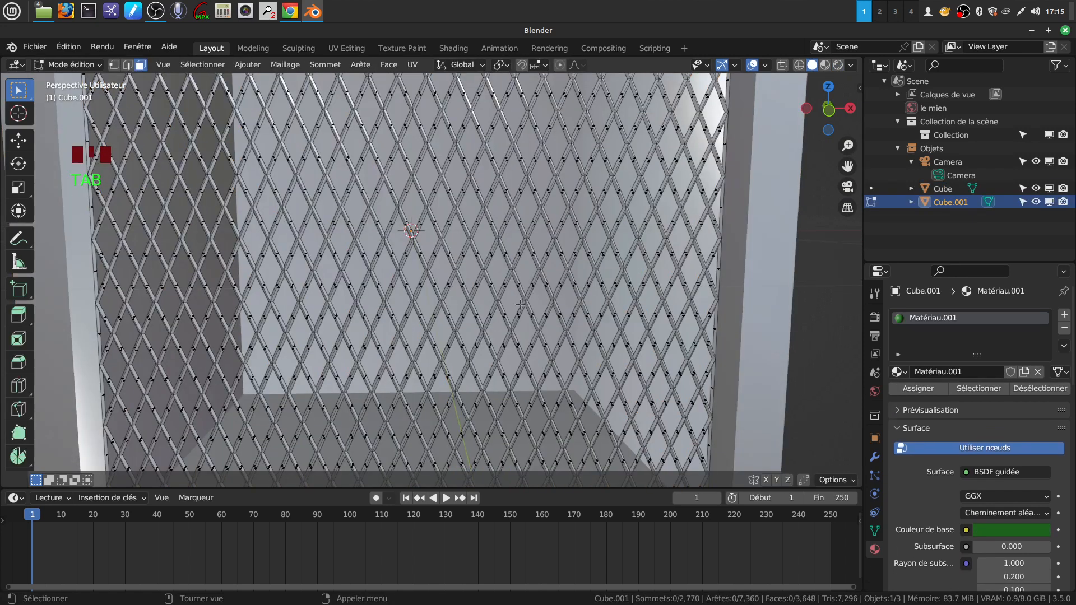
Examine the lattice's wires and their fit in the box frame from several angles, in both edit and object mode.
scroll(520, 300, down, 4)
scroll(509, 280, down, 5)
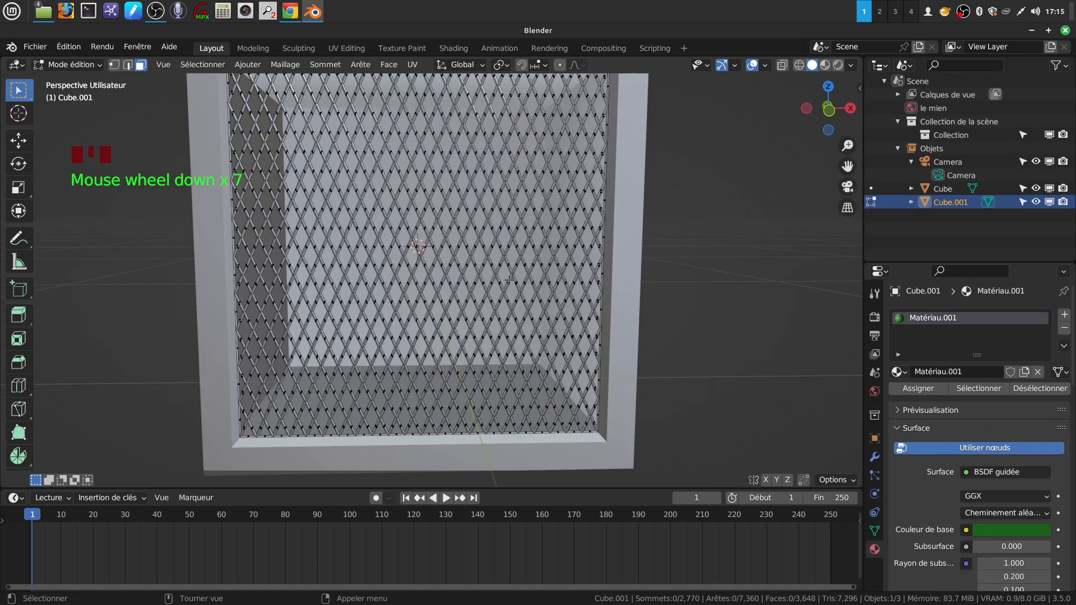
middle_drag(510, 281, 463, 278)
shift+middle_drag(466, 327, 466, 292)
scroll(446, 194, up, 1)
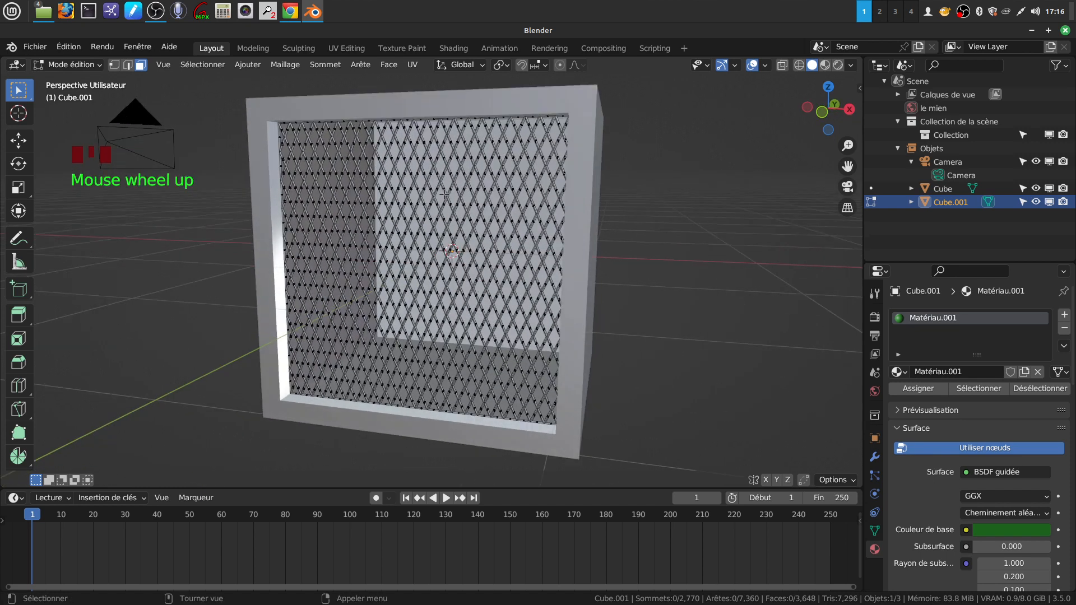
middle_drag(439, 226, 447, 295)
scroll(447, 295, down, 2)
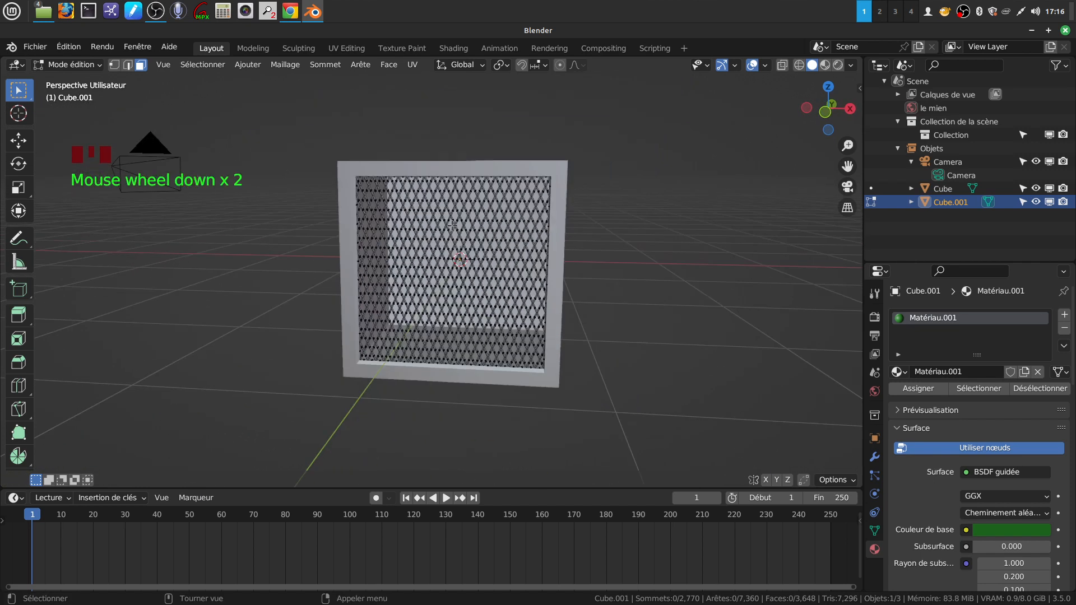
scroll(448, 293, up, 1)
key(Tab)
mouse_move(441, 264)
middle_down()
mouse_move(461, 261)
mouse_move(444, 265)
middle_up()
scroll(444, 264, up, 1)
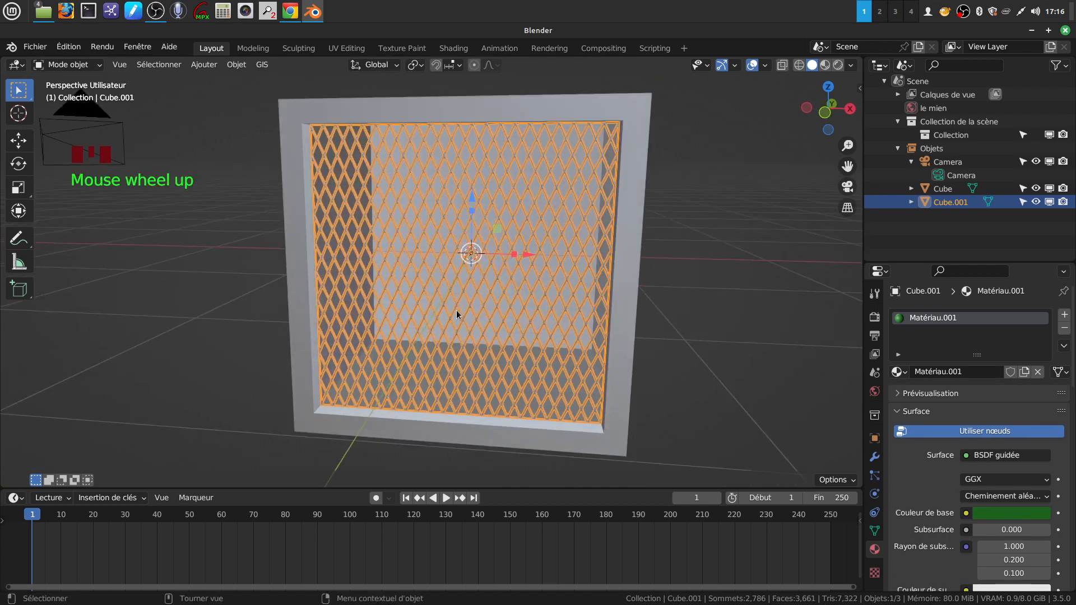
scroll(435, 288, down, 2)
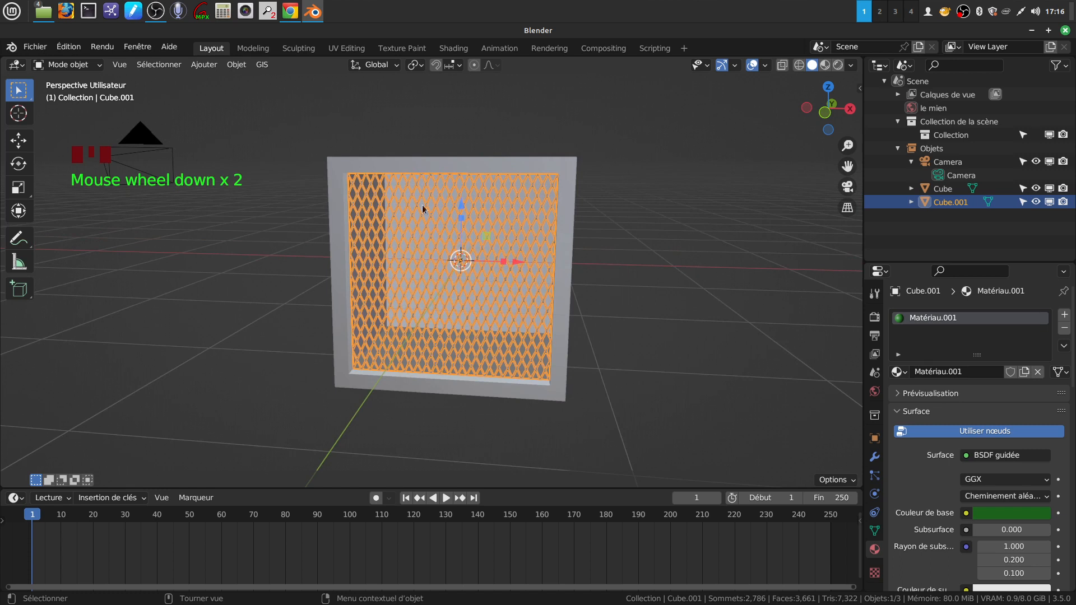
mouse_move(468, 249)
middle_down()
mouse_move(432, 252)
mouse_move(449, 244)
middle_up()
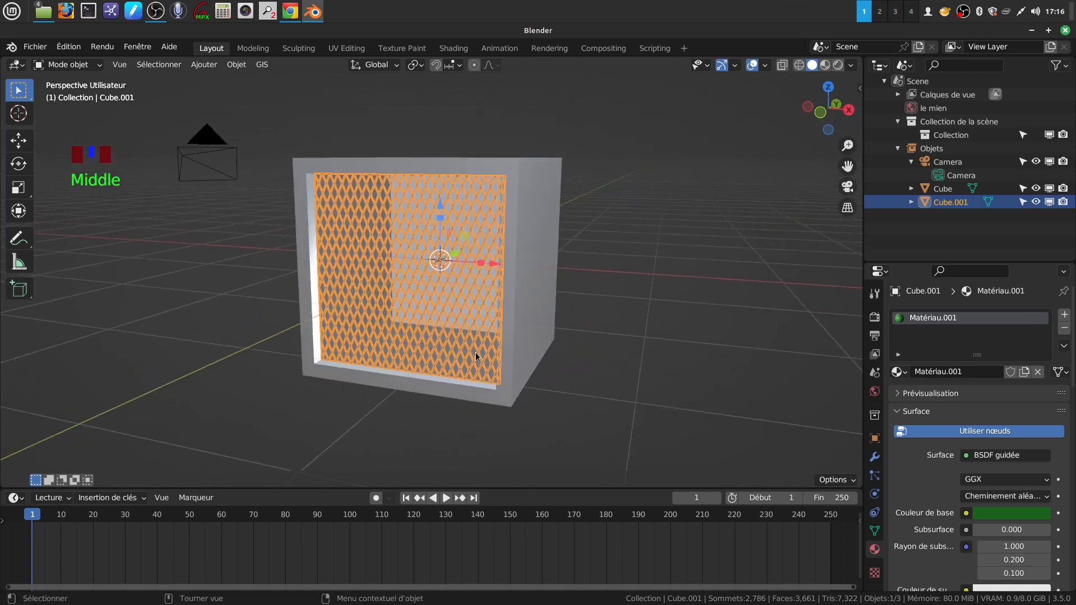
scroll(471, 344, up, 2)
scroll(468, 342, up, 1)
key(Tab)
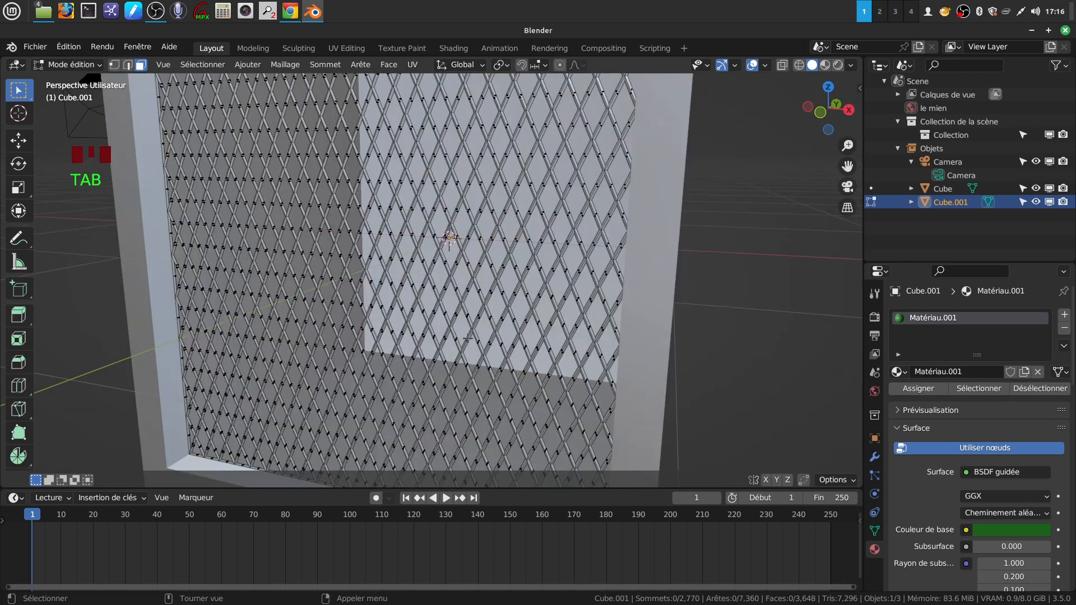
scroll(469, 339, up, 2)
key(Tab)
scroll(468, 338, down, 11)
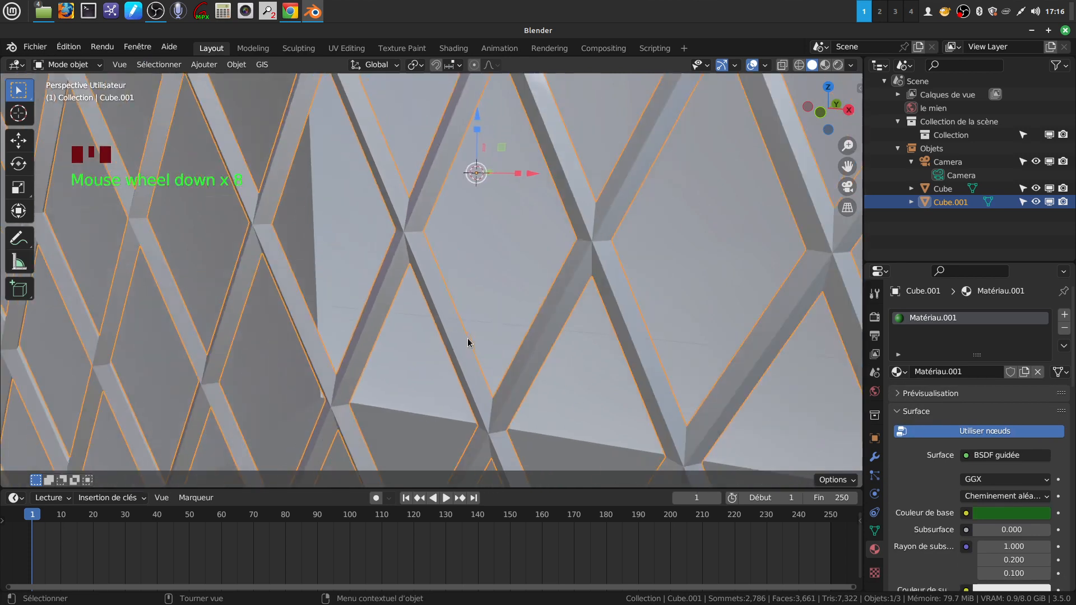
Clear the selection and examine the lattice inside the box frame from several angles, near and far.
scroll(467, 338, down, 3)
middle_drag(468, 338, 483, 335)
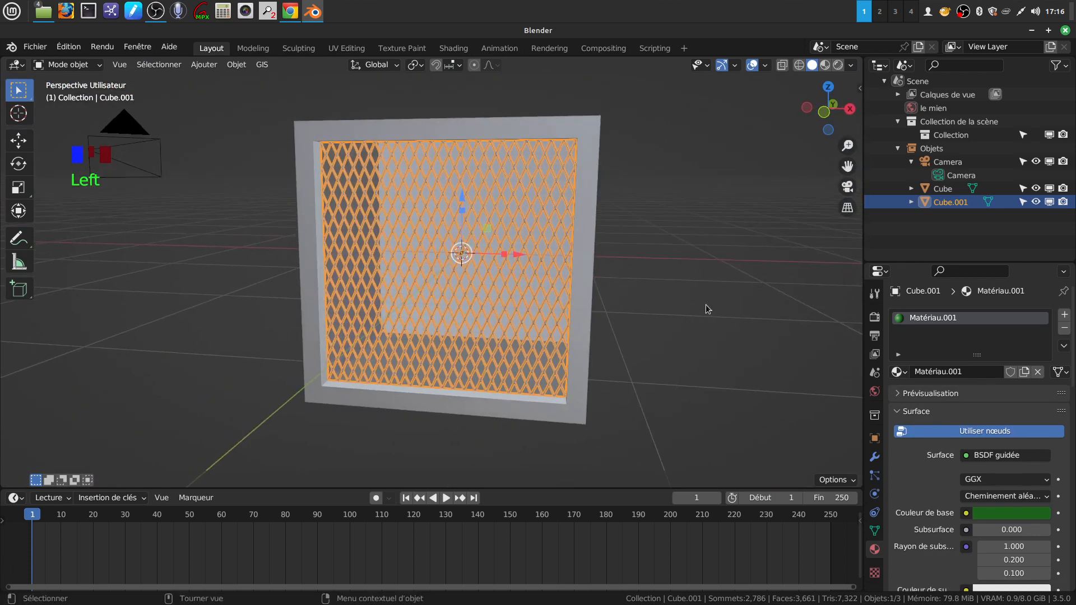
click(494, 302)
scroll(487, 298, down, 3)
middle_drag(481, 294, 468, 302)
scroll(463, 295, up, 2)
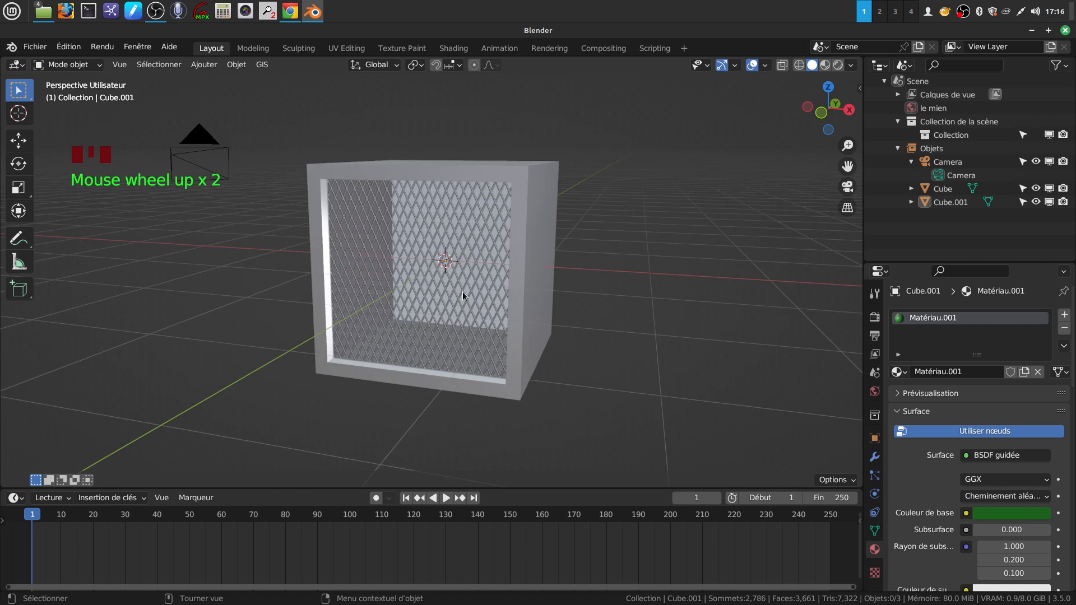
middle_drag(408, 321, 410, 321)
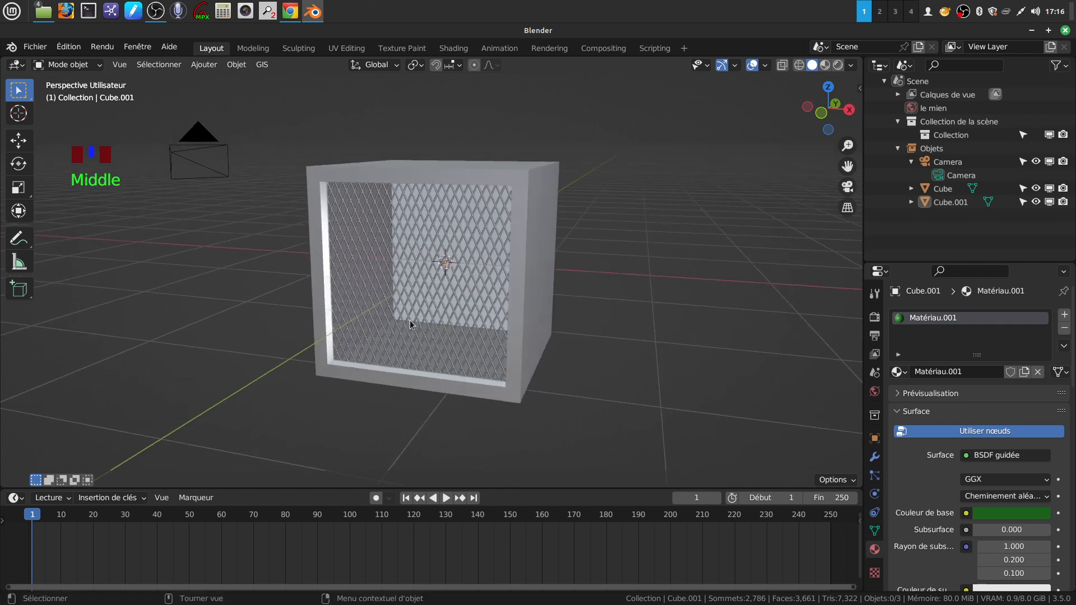
scroll(438, 324, up, 5)
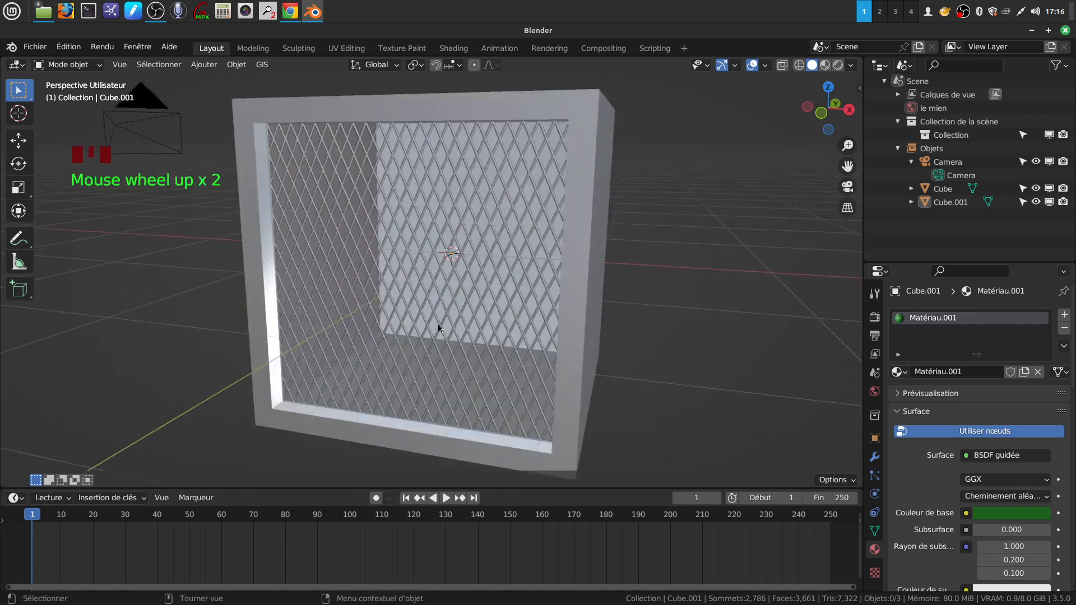
scroll(444, 328, up, 2)
scroll(444, 327, down, 8)
middle_drag(444, 327, 460, 310)
key(Tab)
key(Tab)
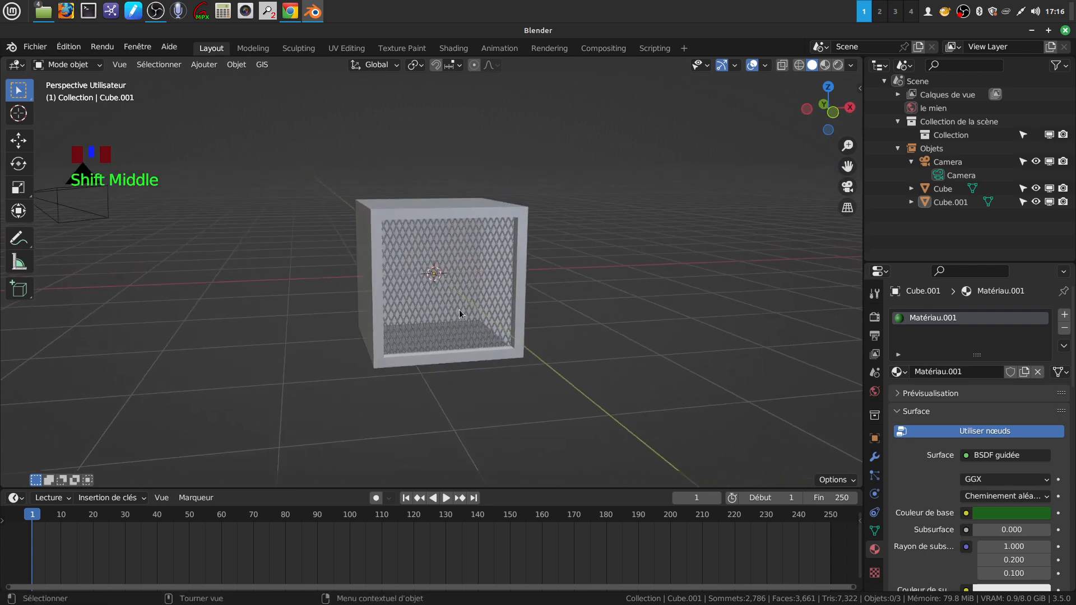
Delete the modelled lattice panel from the front of the box.
scroll(478, 251, up, 1)
click(477, 251)
middle_drag(476, 251, 491, 280)
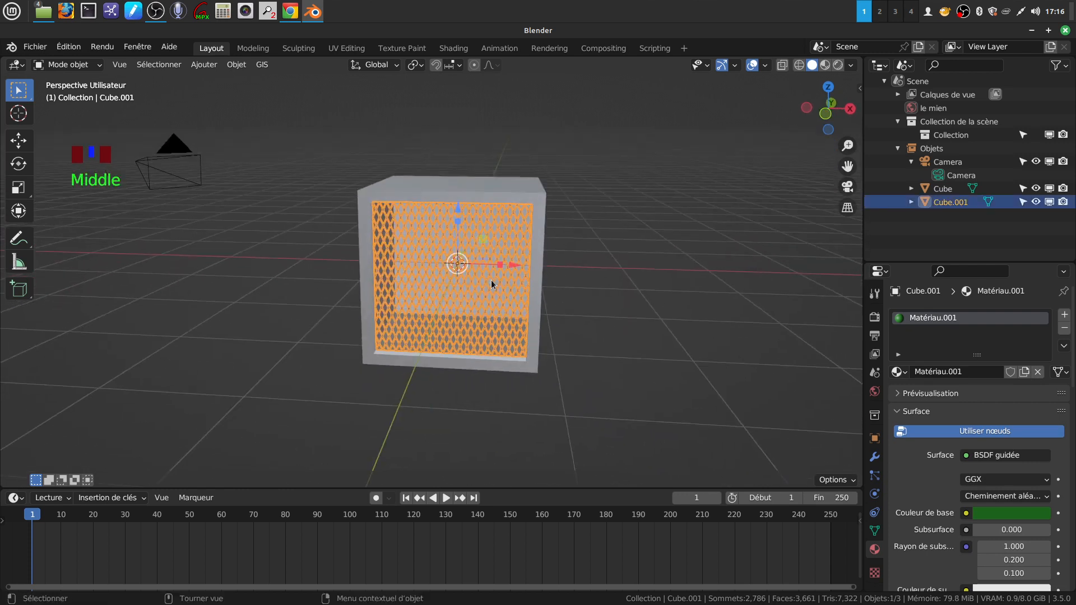
key(x)
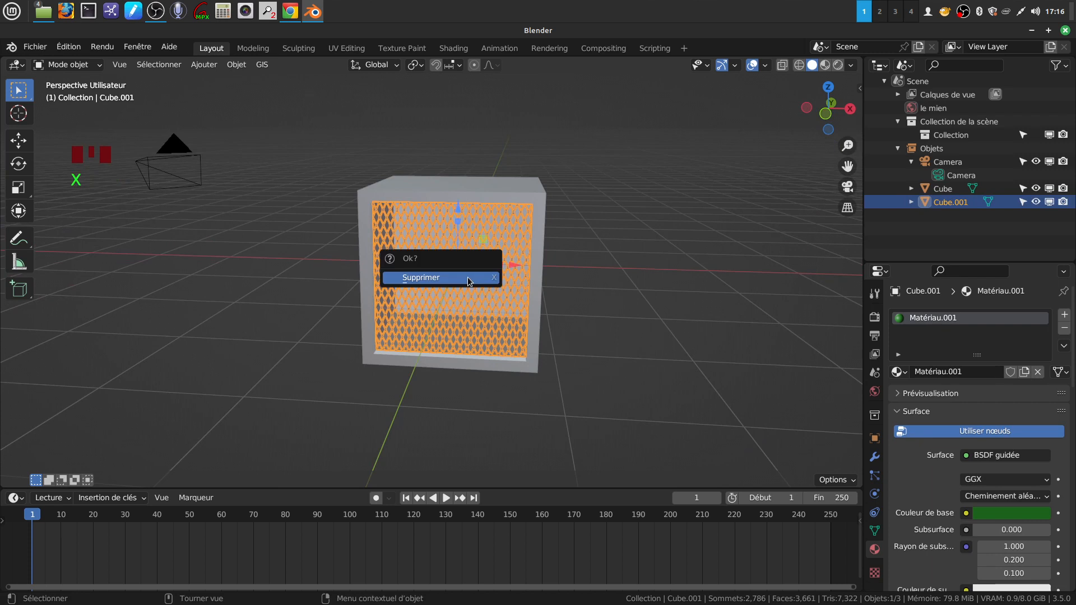
click(476, 278)
scroll(452, 317, up, 4)
scroll(452, 317, down, 3)
Select the edge loop around the box's recessed front opening in edit mode and fill it with a single face.
click(352, 321)
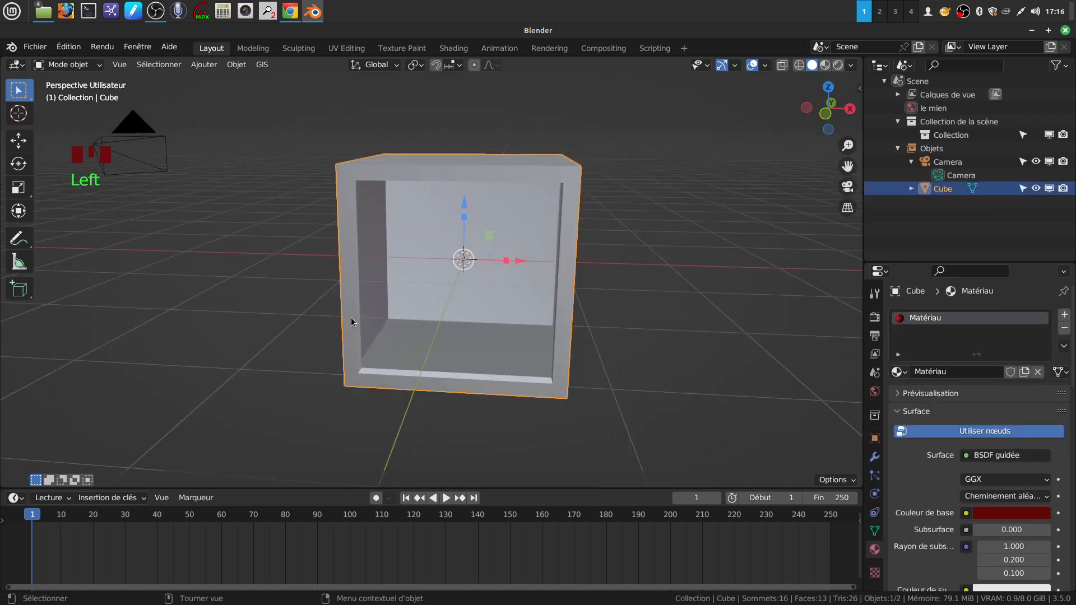
key(Tab)
middle_drag(351, 317, 379, 297)
click(129, 65)
scroll(425, 261, up, 2)
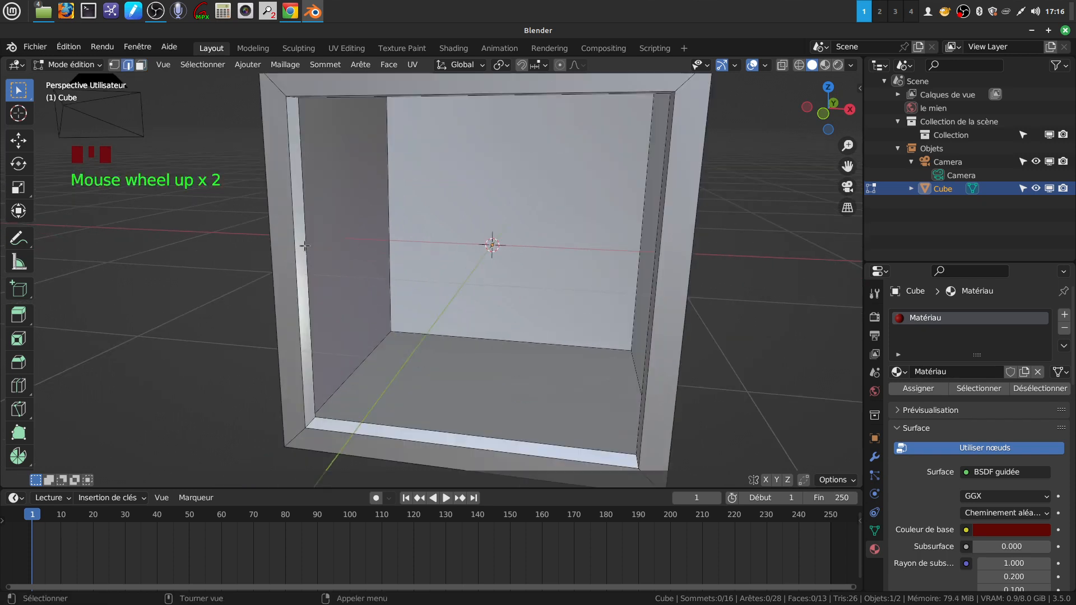
alt+click(305, 245)
scroll(454, 262, down, 3)
middle_drag(464, 269, 472, 262)
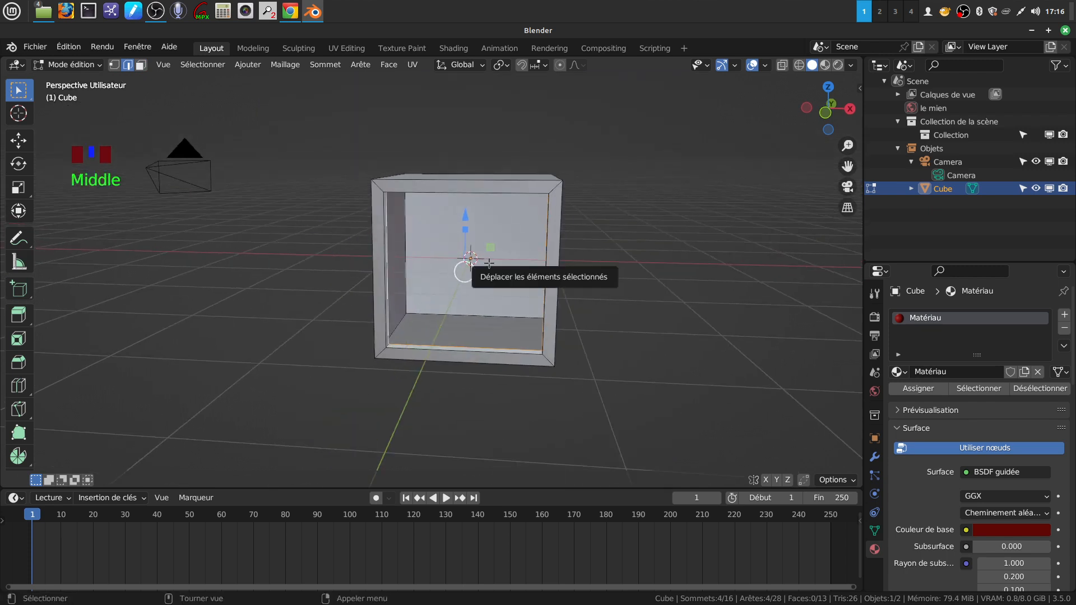
key(f)
key(Tab)
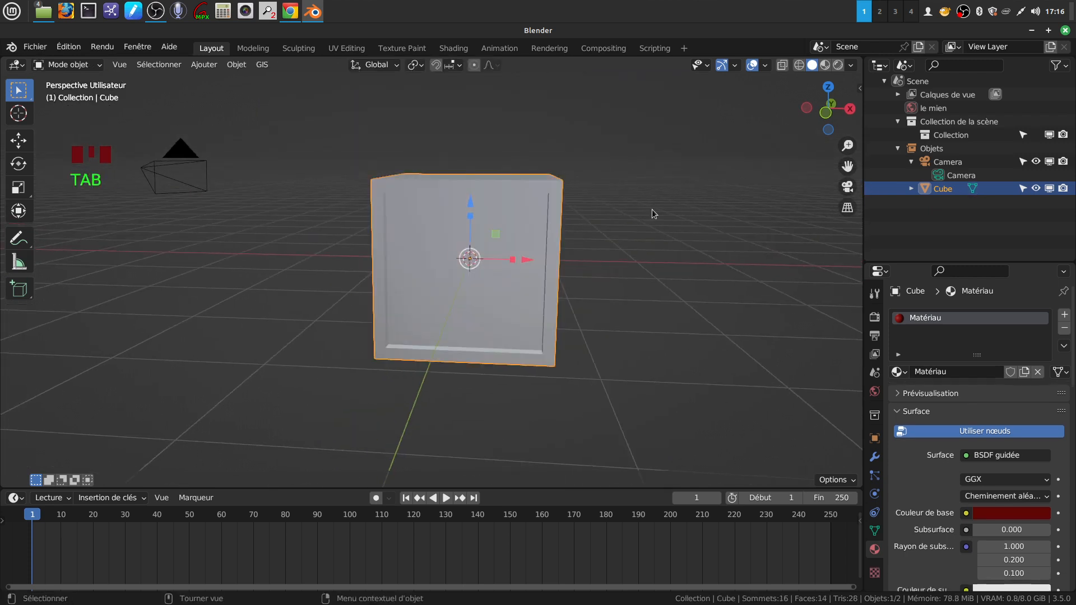
Check the closed box in rendered shading and return to solid shading.
click(838, 65)
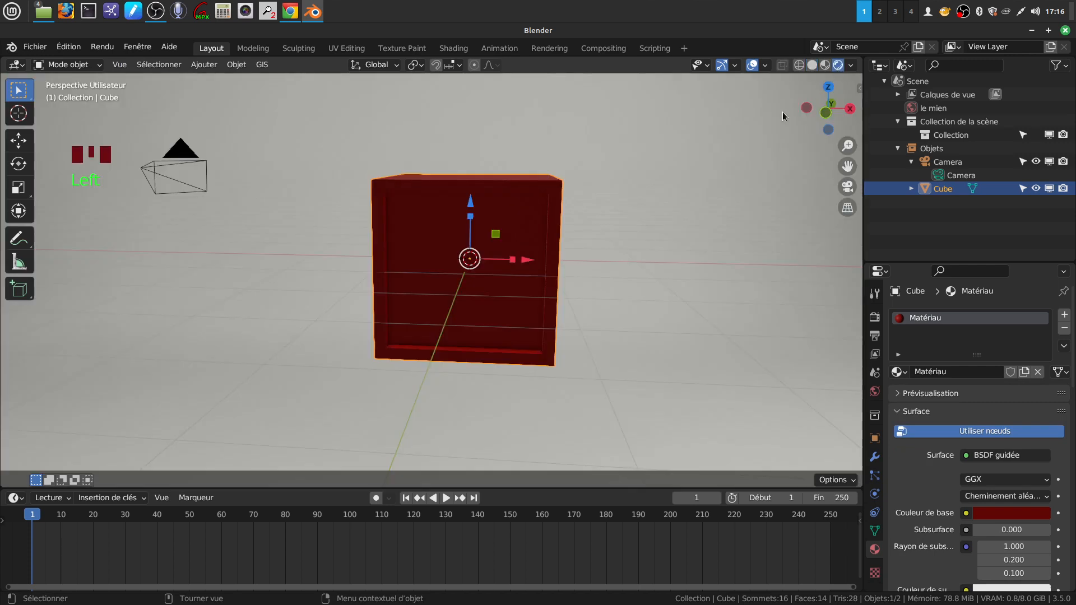
click(812, 66)
key(Tab)
key(Tab)
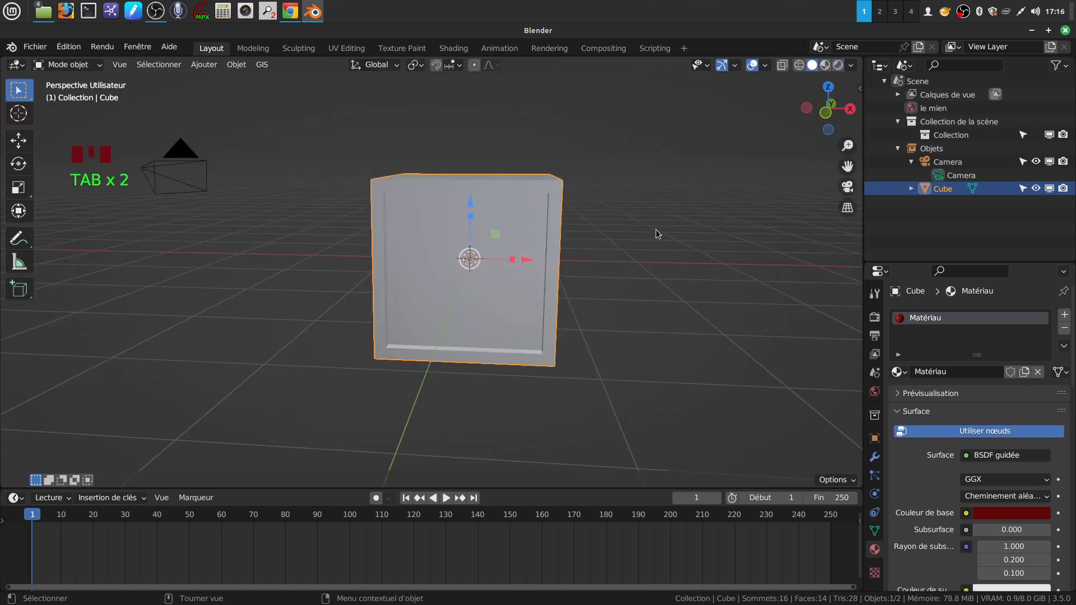
Minimize Blender, preview the lattice image téléchargement (3).png in the desktop's reveil folder and open it in GIMP.
click(1031, 31)
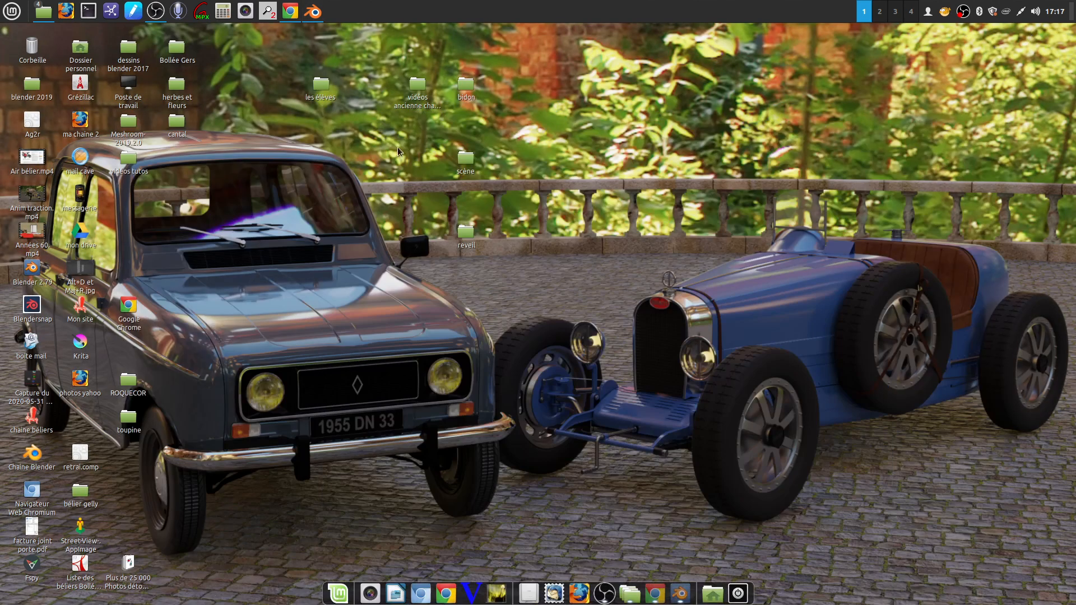
double_click(466, 232)
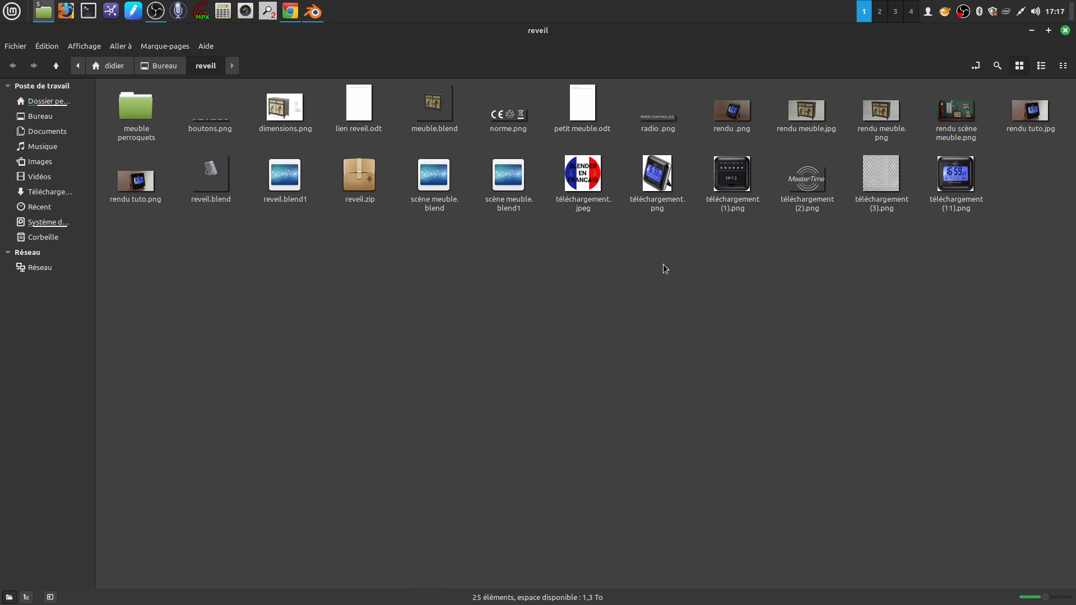
double_click(882, 174)
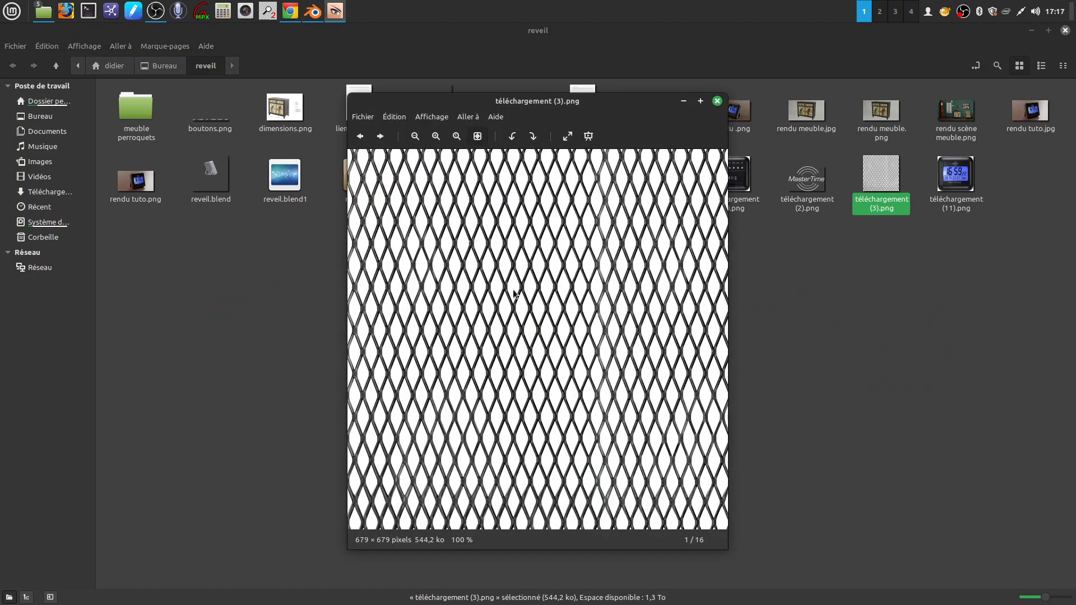
click(717, 101)
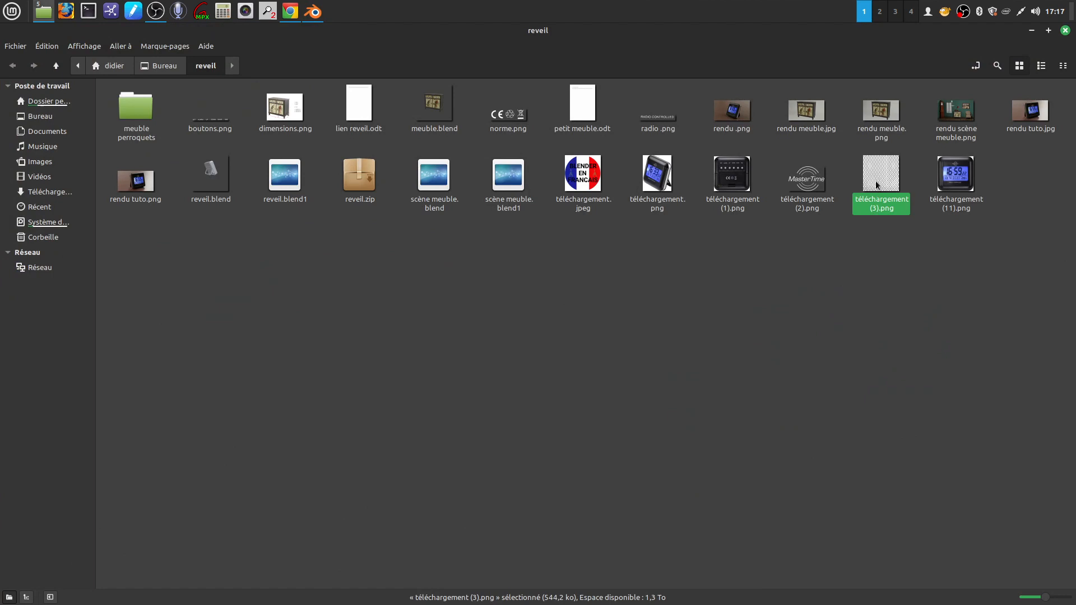
right_click(879, 179)
mouse_move(914, 203)
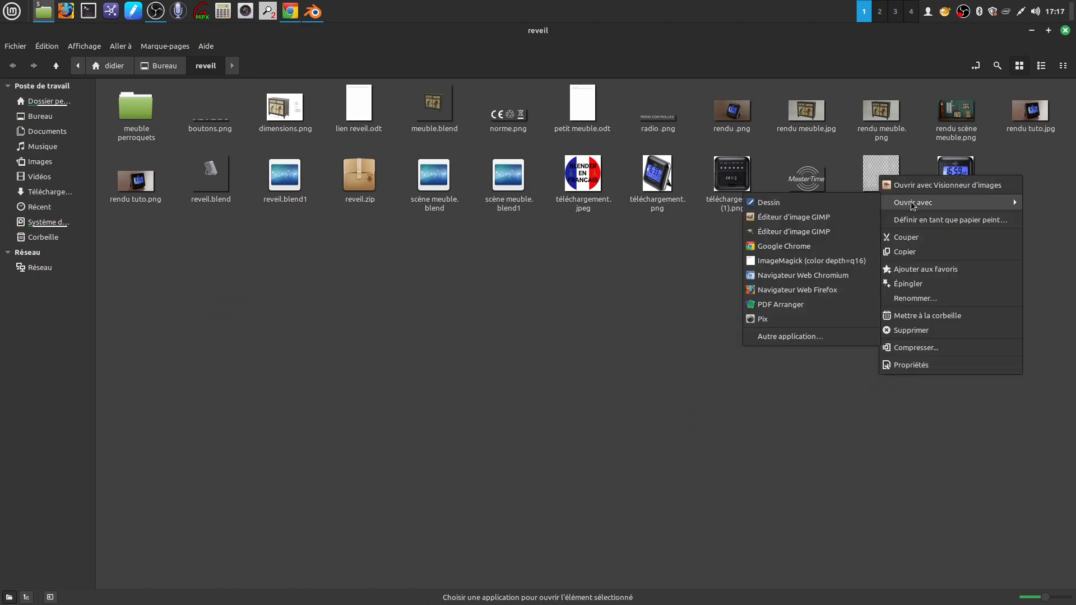
click(836, 218)
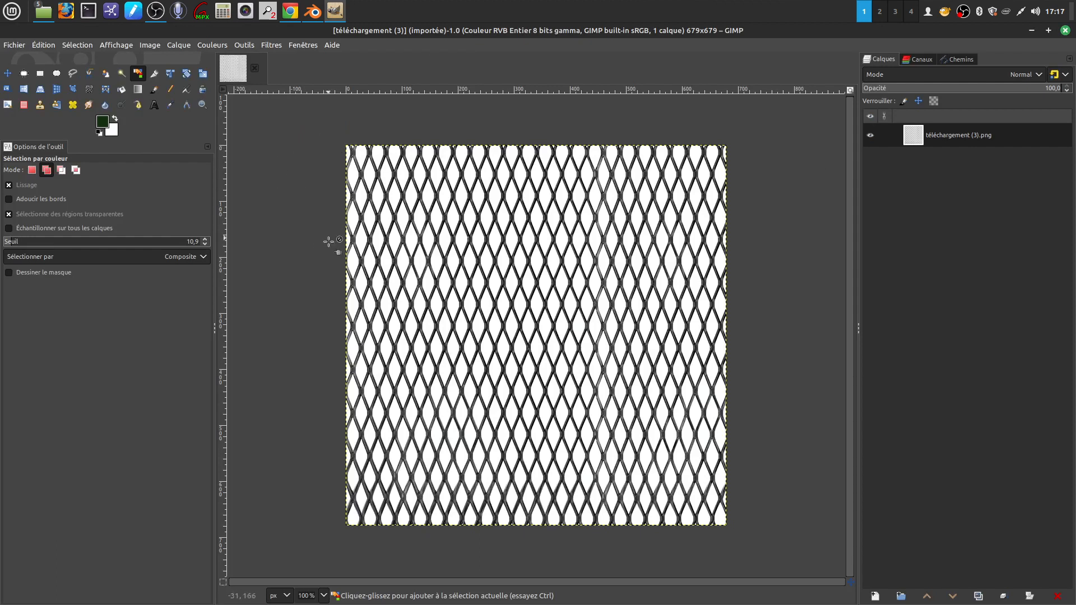
Check the image import and export preferences for the alpha channel option and close them.
click(45, 45)
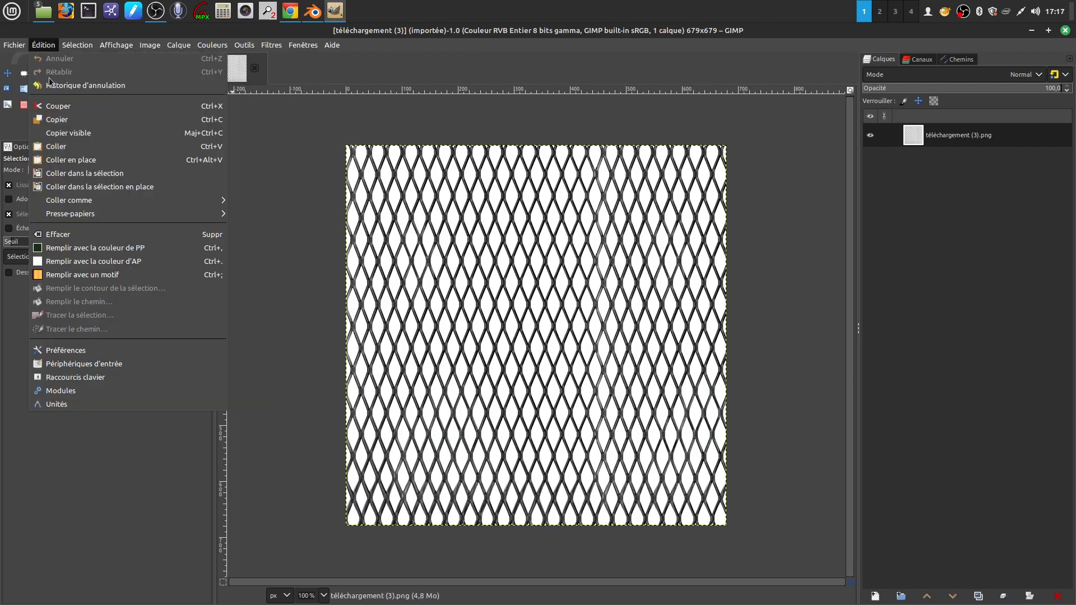
click(70, 354)
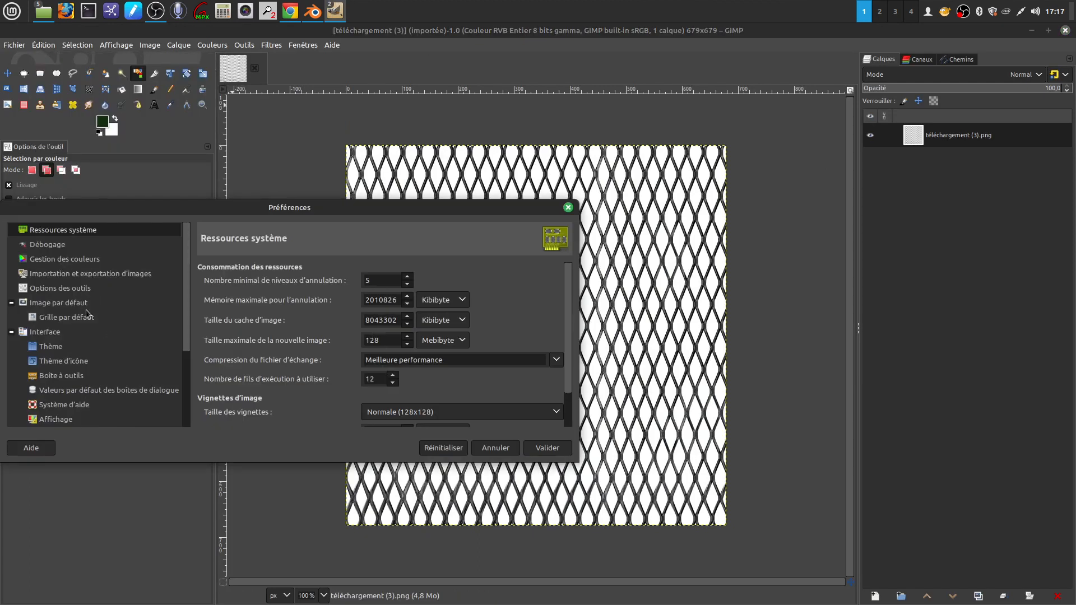
click(82, 274)
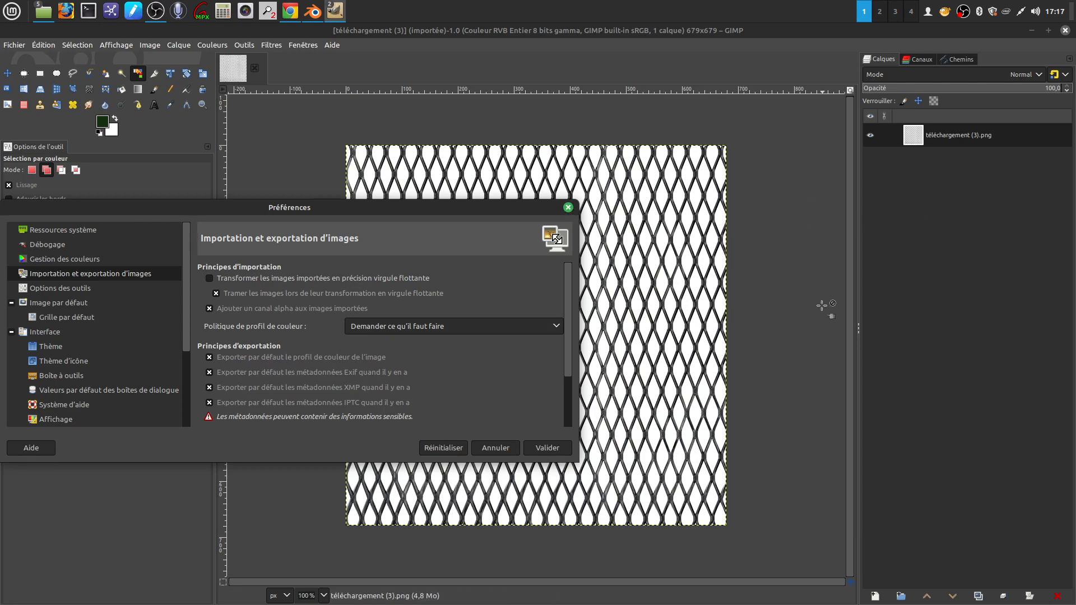
click(569, 208)
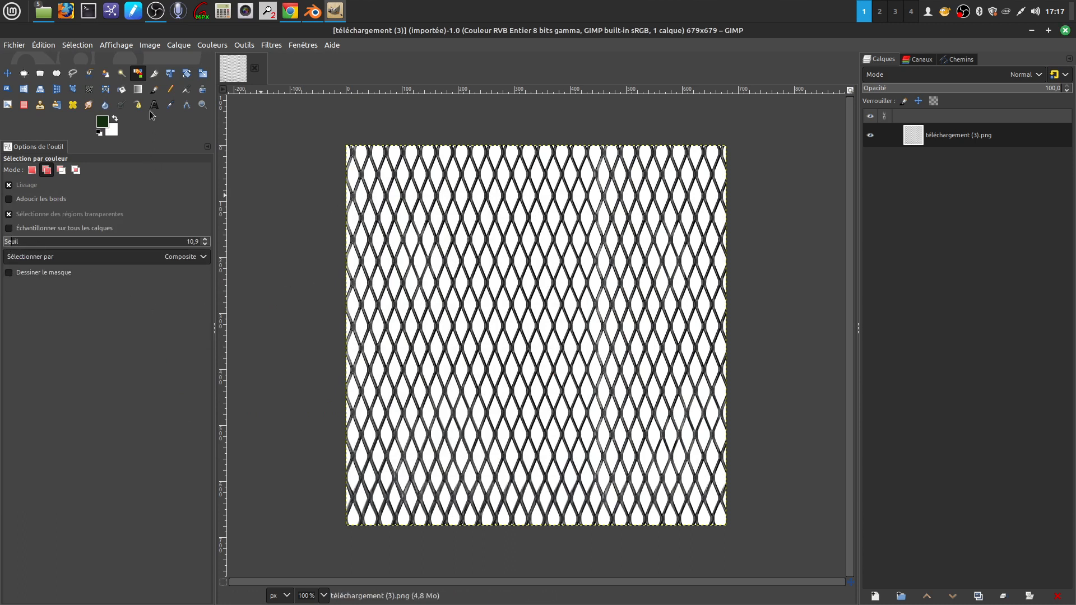
Select all white areas between the lattice wires by color and erase them to transparency.
click(77, 45)
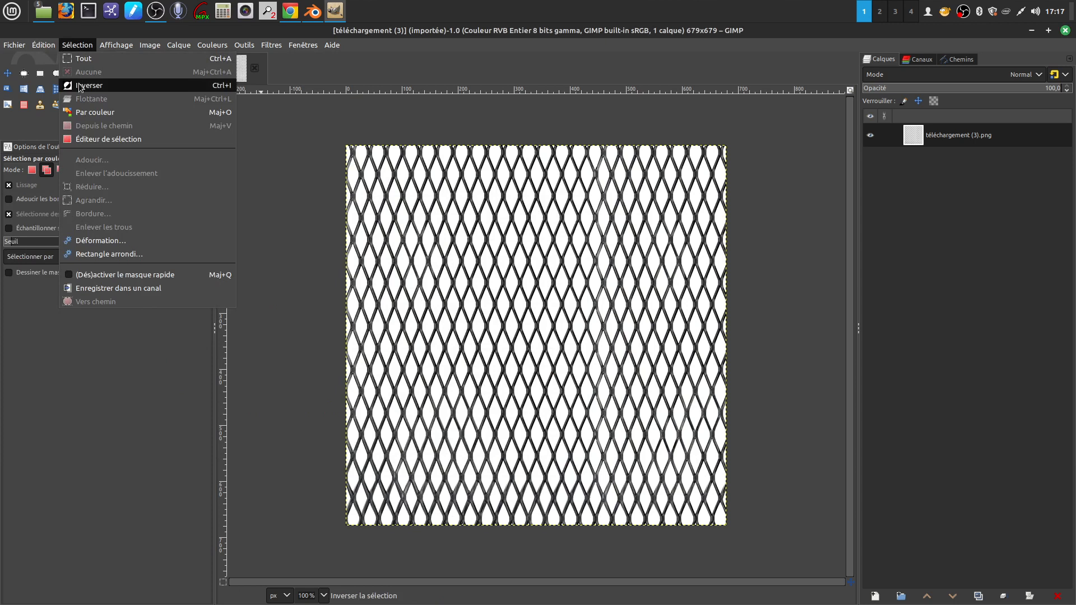
click(93, 113)
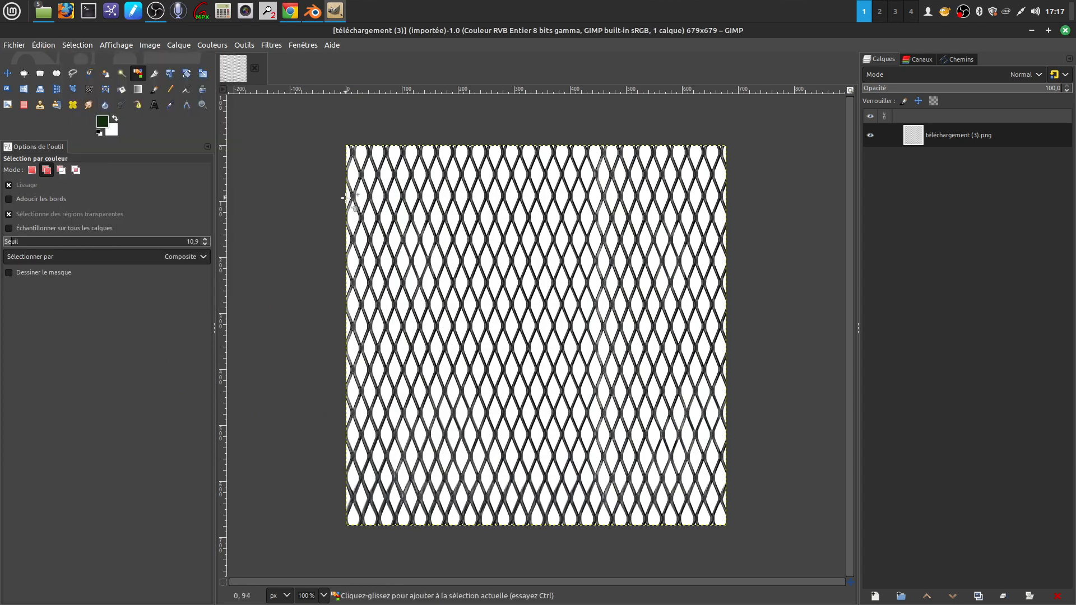
click(437, 216)
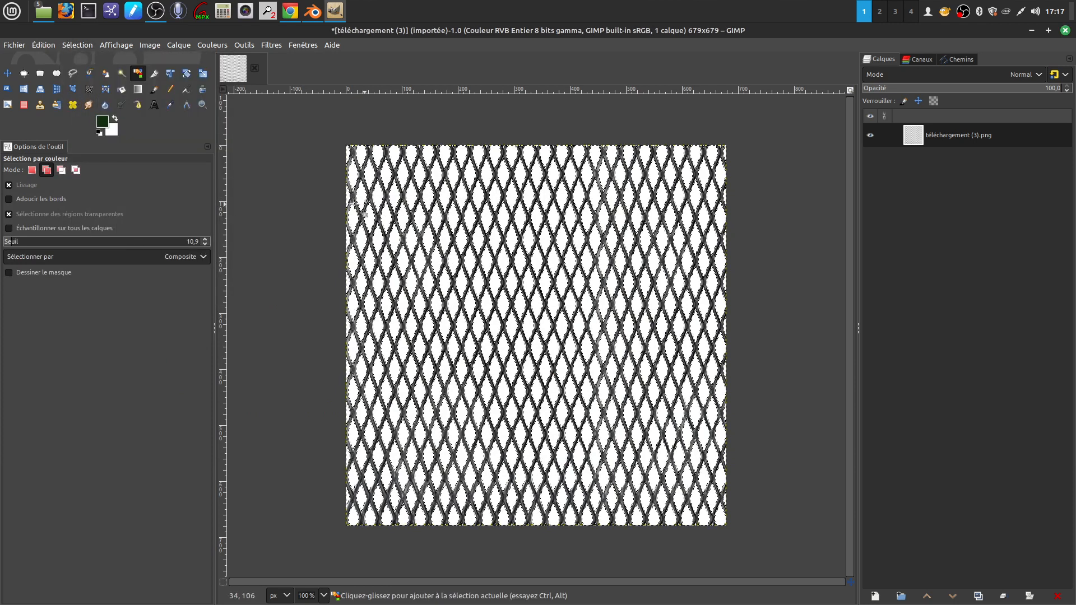
click(43, 44)
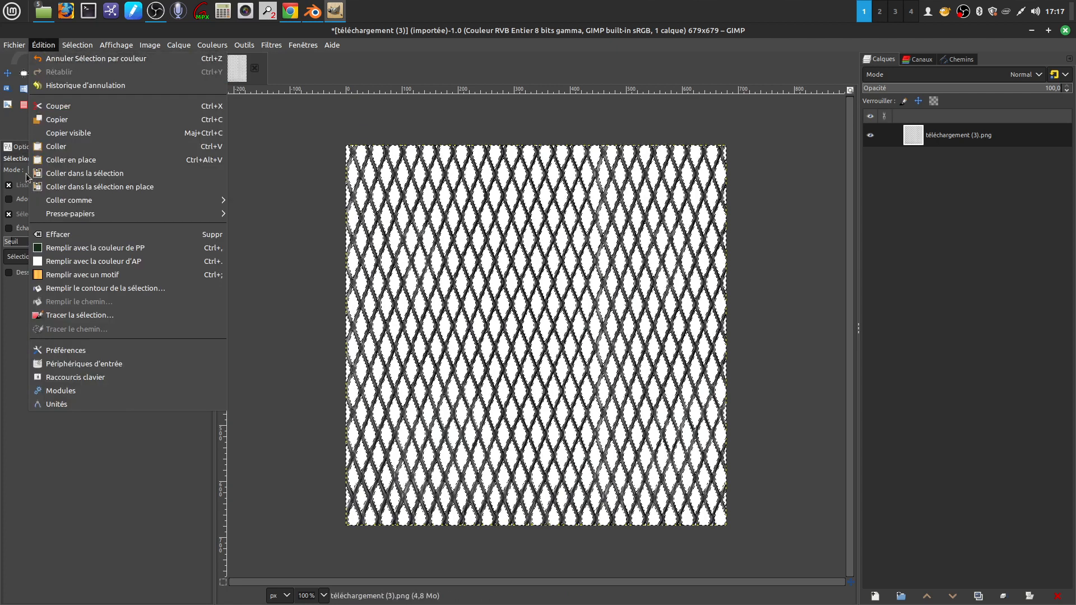
click(59, 234)
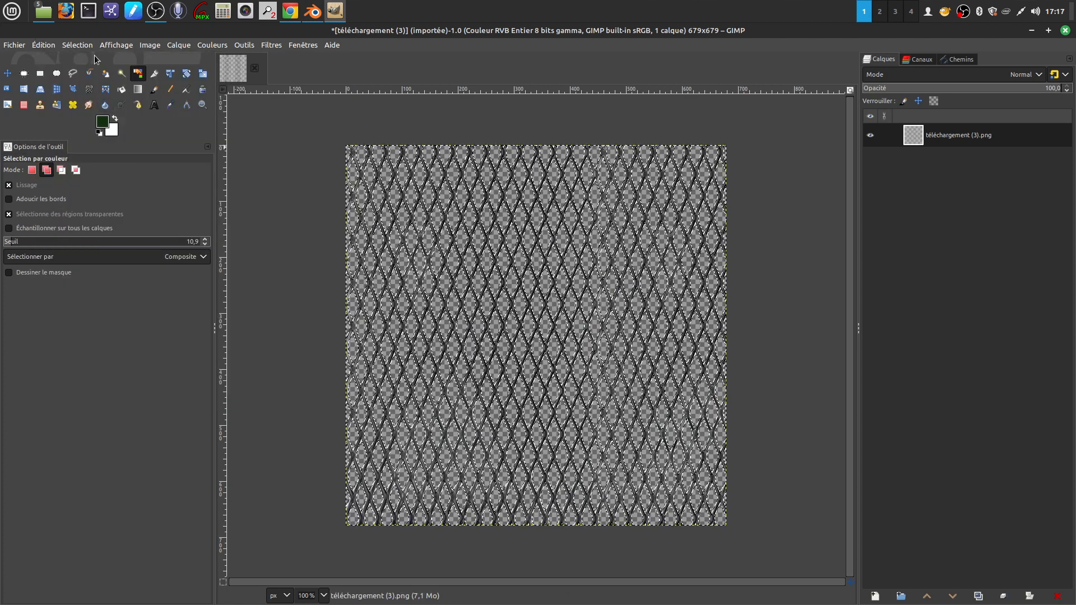
Invert the selection, fill the lattice wires with the dark green foreground color 185211 and deselect everything.
click(75, 46)
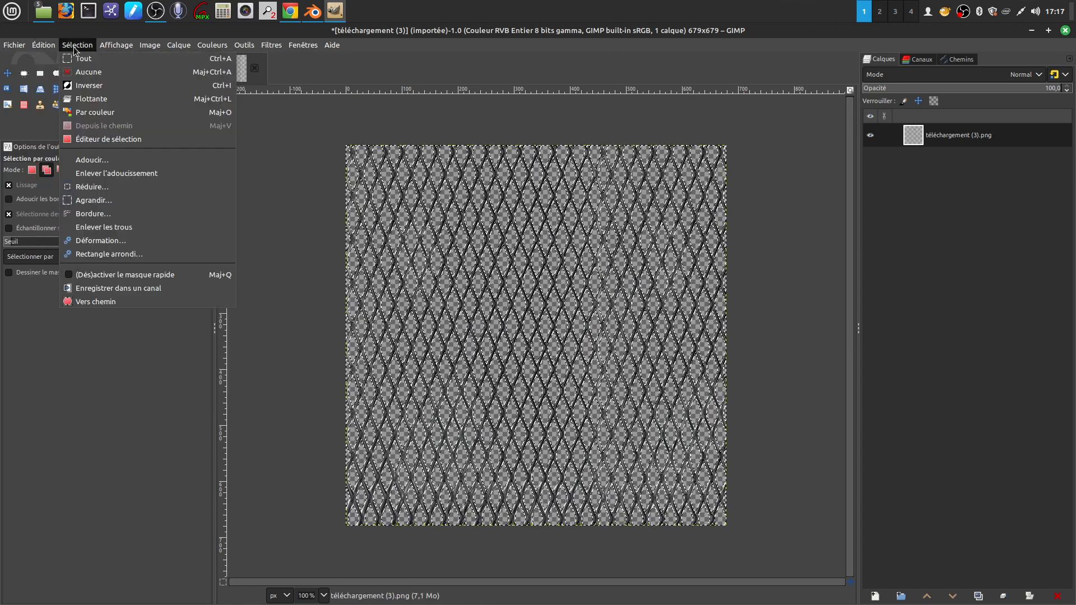
click(87, 87)
click(102, 122)
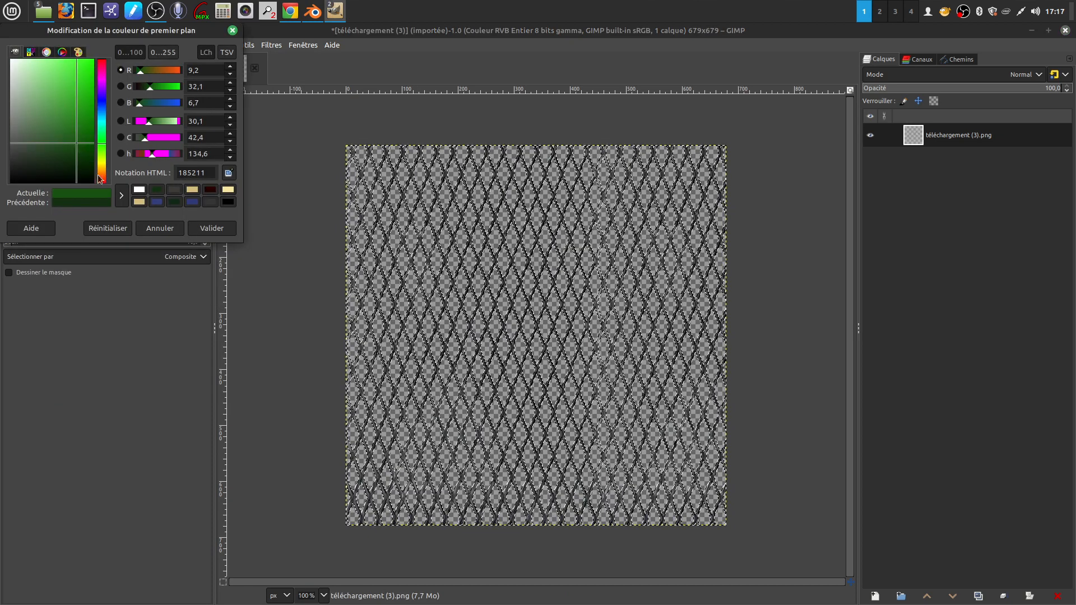
click(211, 229)
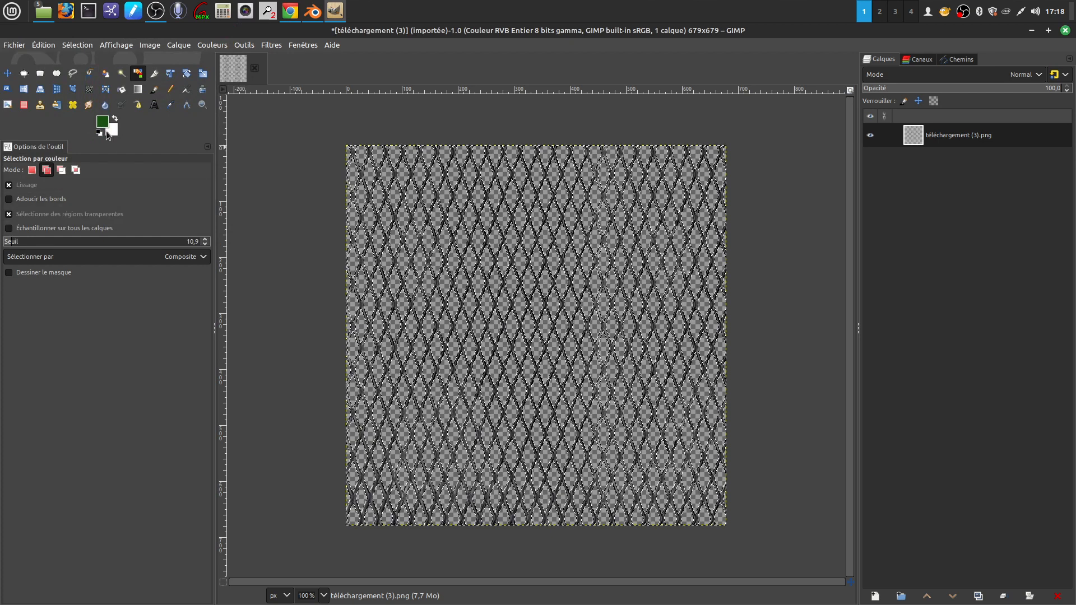
click(44, 46)
click(78, 248)
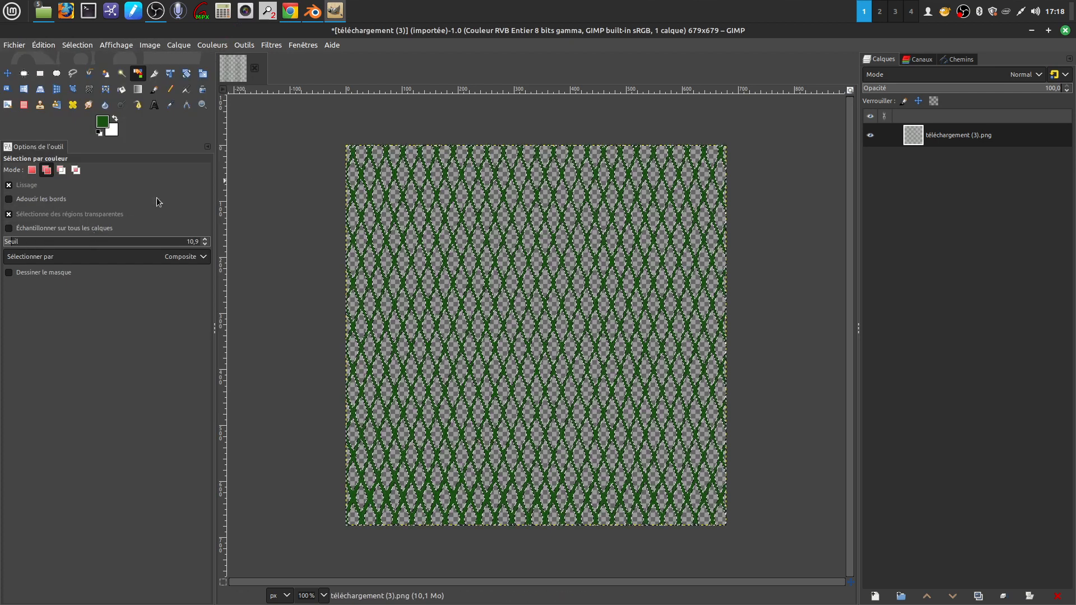
click(76, 45)
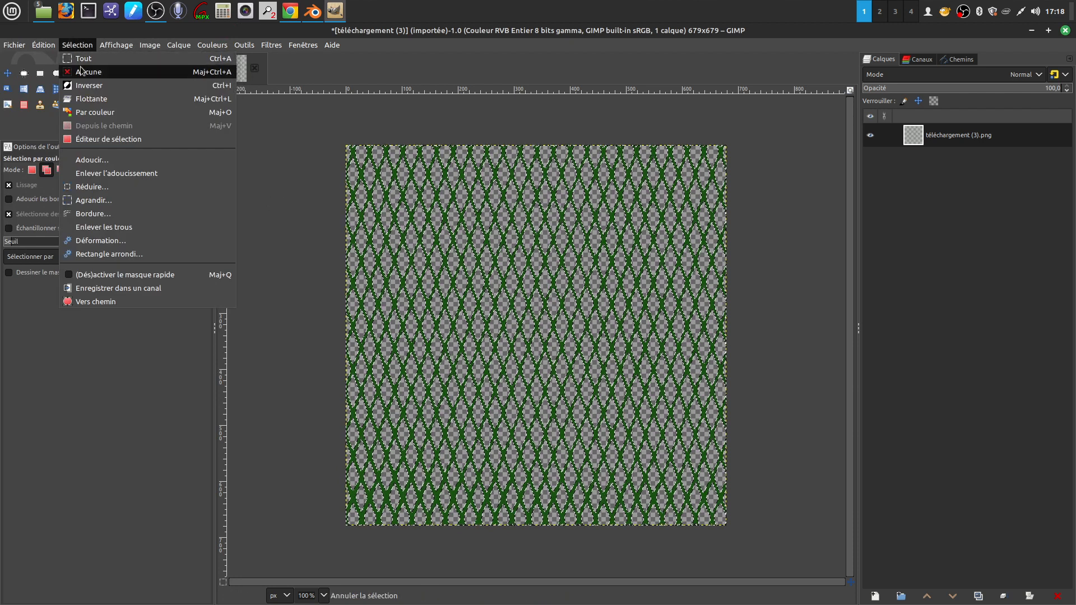
click(80, 71)
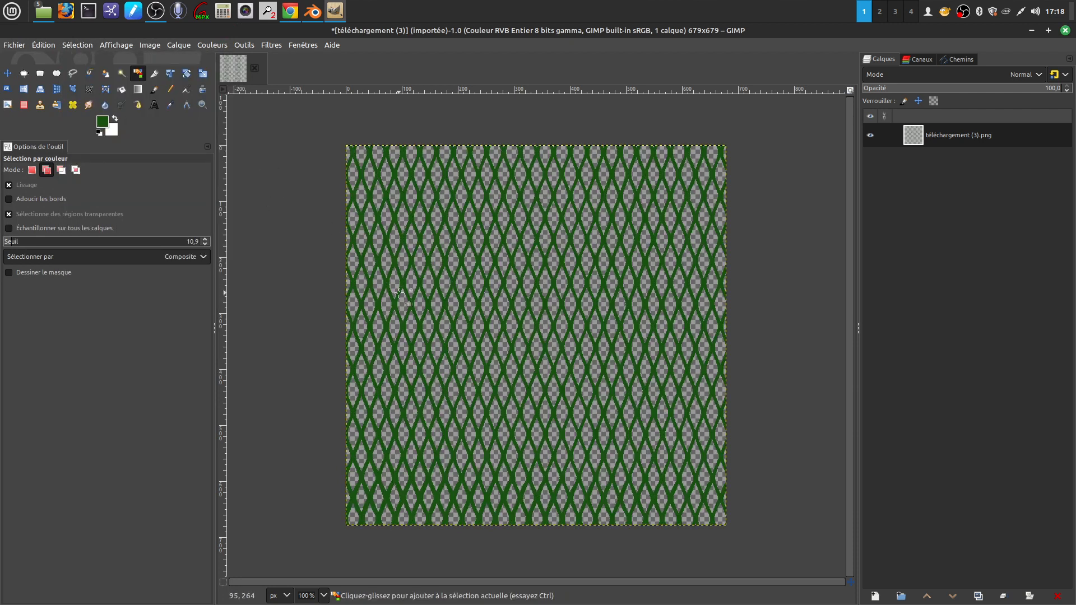
Export the green lattice image to the reveil folder as grille verte2.png with the default PNG options.
click(16, 48)
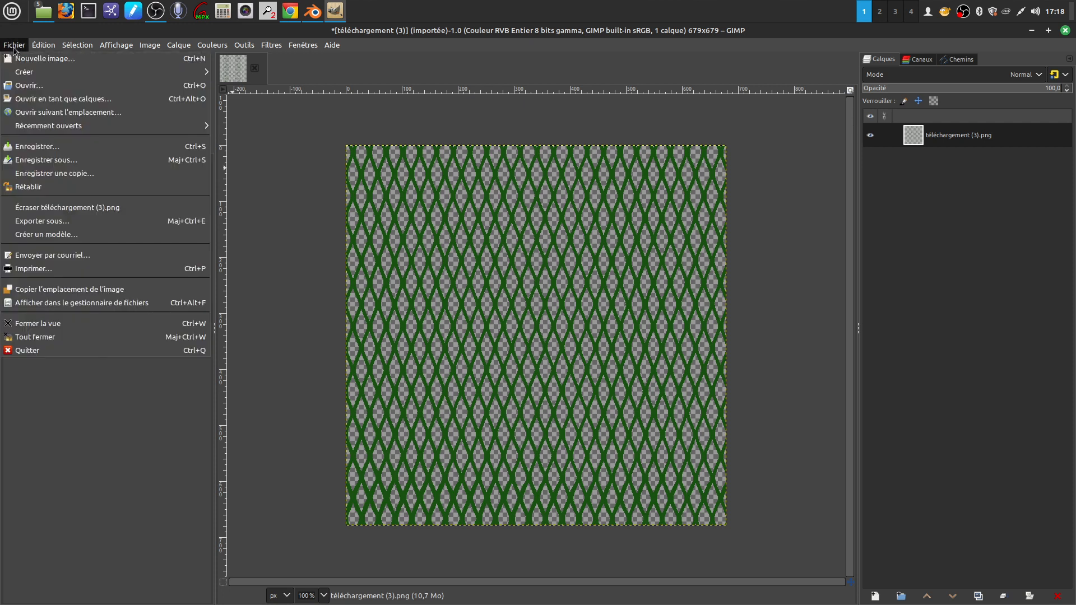
click(69, 221)
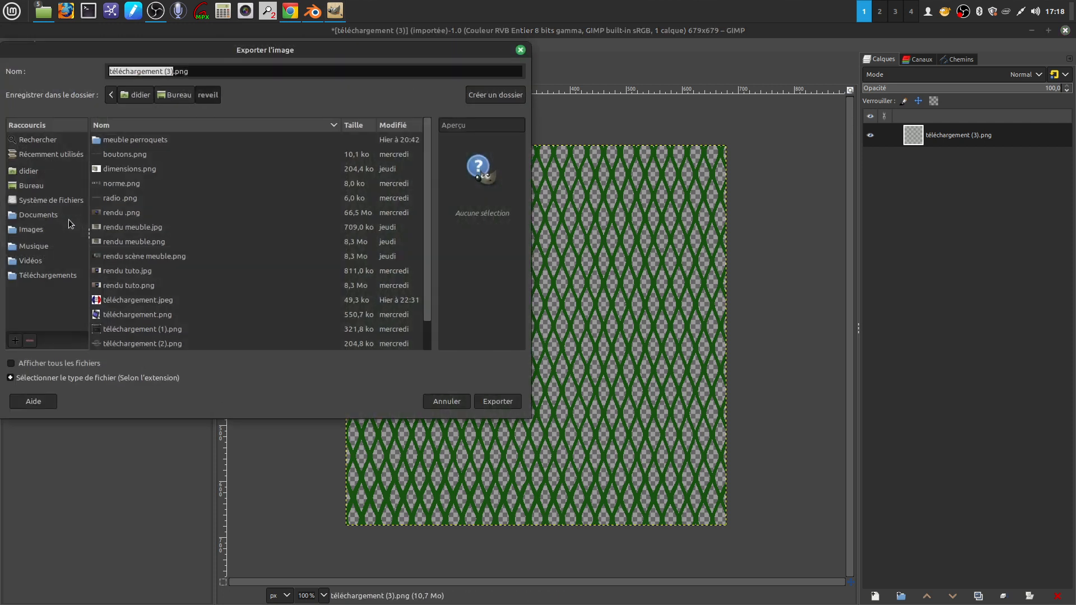
click(177, 73)
key(BackSpace)
key(BackSpace)
key(BackSpace)
key(BackSpace)
key(BackSpace)
key(BackSpace)
key(BackSpace)
key(BackSpace)
key(BackSpace)
key(BackSpace)
key(BackSpace)
key(BackSpace)
key(BackSpace)
key(BackSpace)
key(BackSpace)
key(BackSpace)
key(BackSpace)
key(BackSpace)
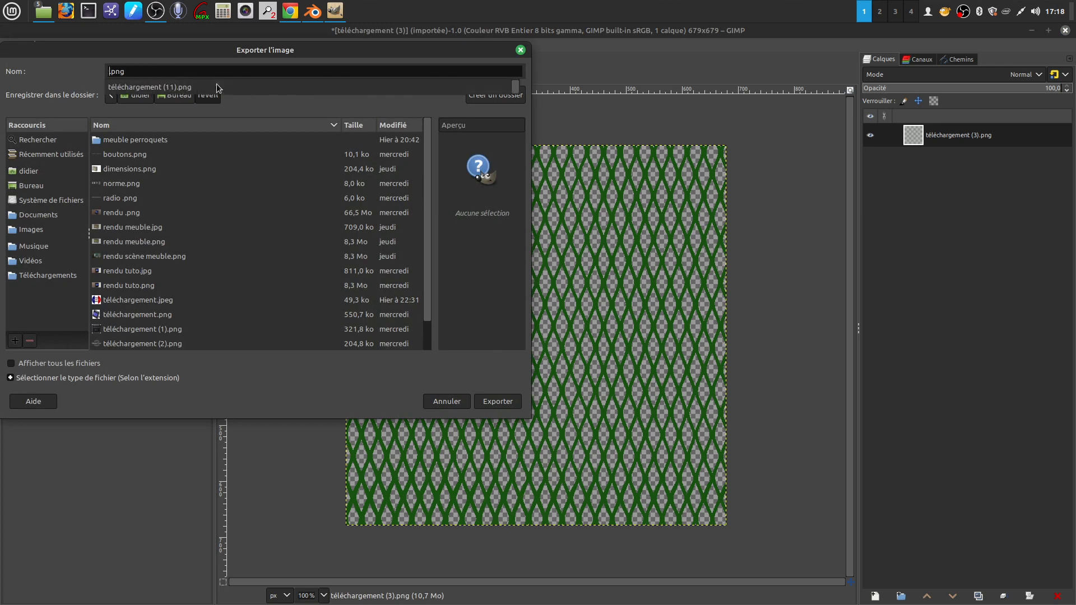
text(grille)
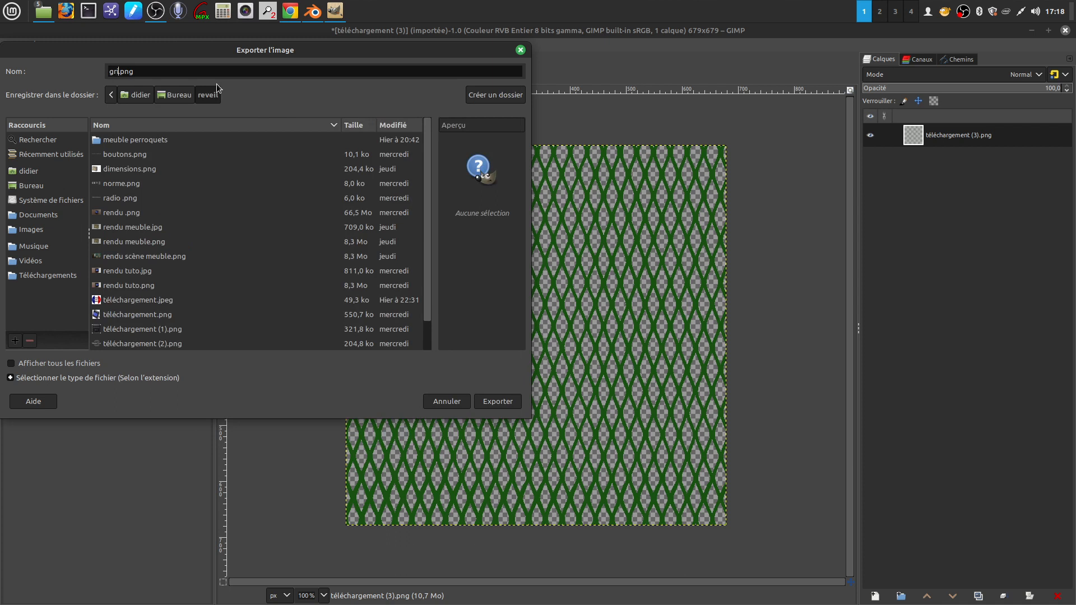
text( verte2)
click(489, 401)
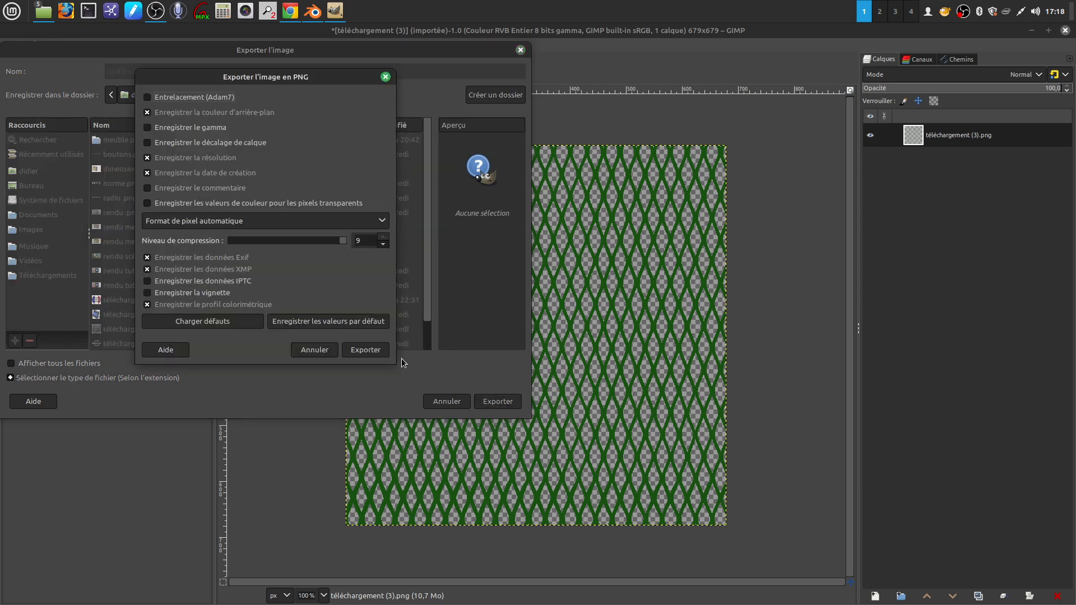
click(365, 351)
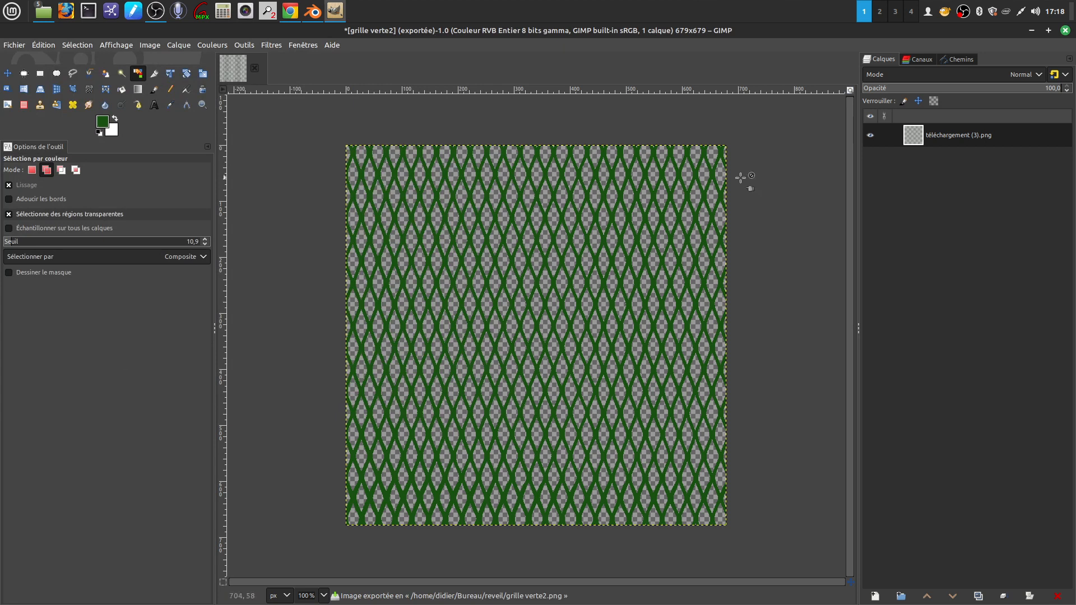
Quit GIMP discarding the unsaved changes and switch back to the Blender window.
click(1066, 30)
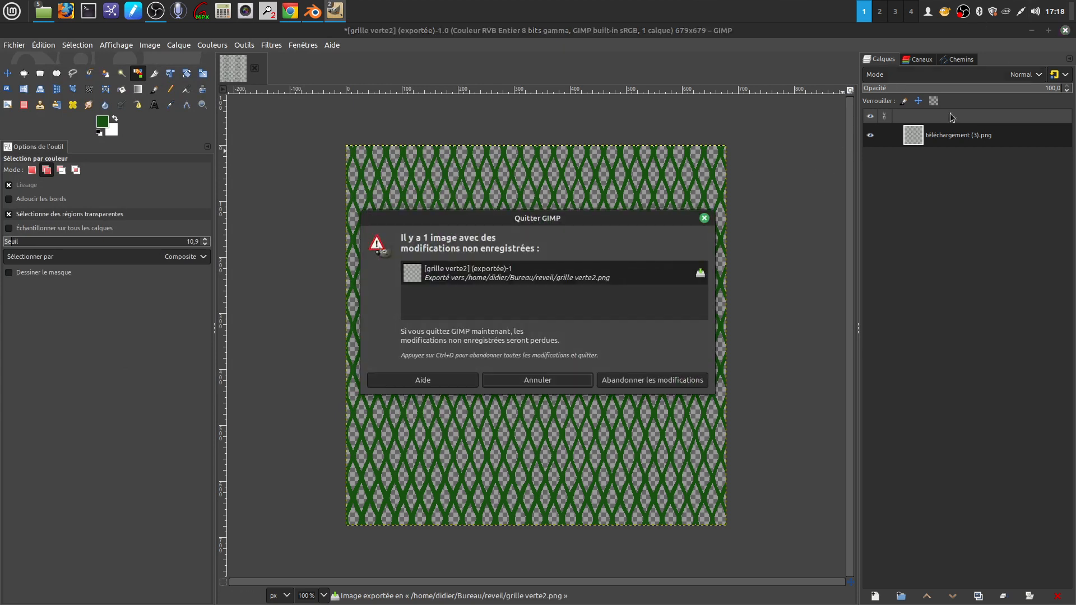
click(694, 379)
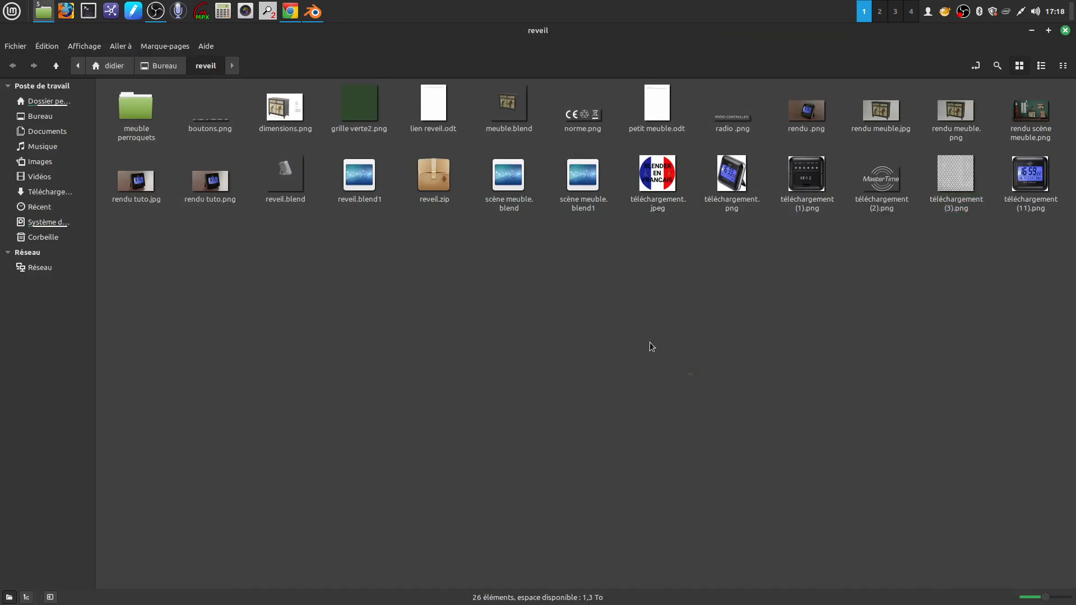
click(318, 56)
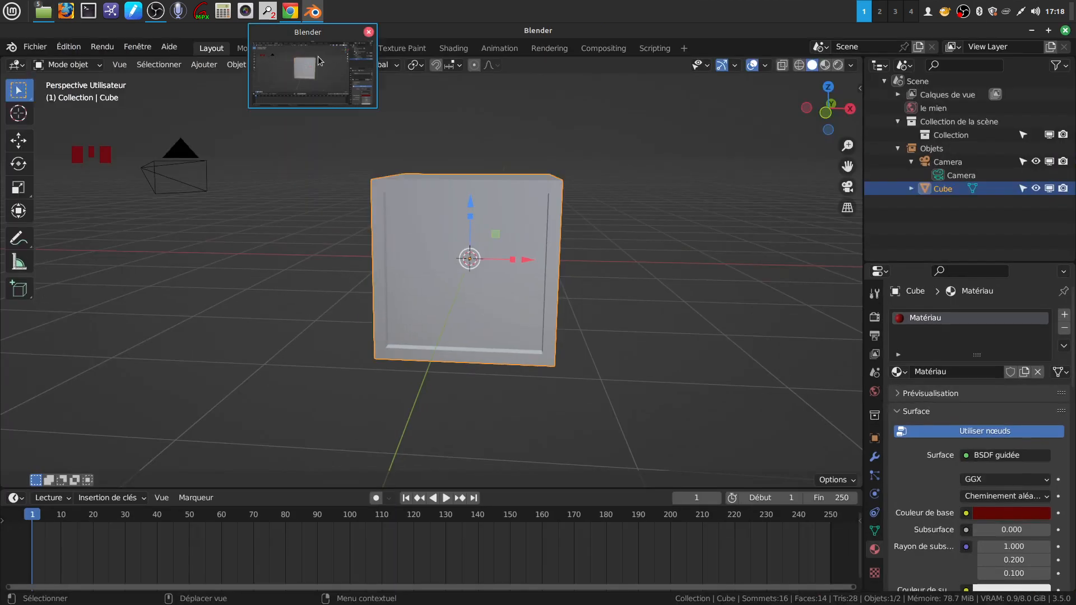
In edit mode, view the cube from the front, then add a second new material and assign it to the selected recessed front face.
scroll(470, 303, up, 2)
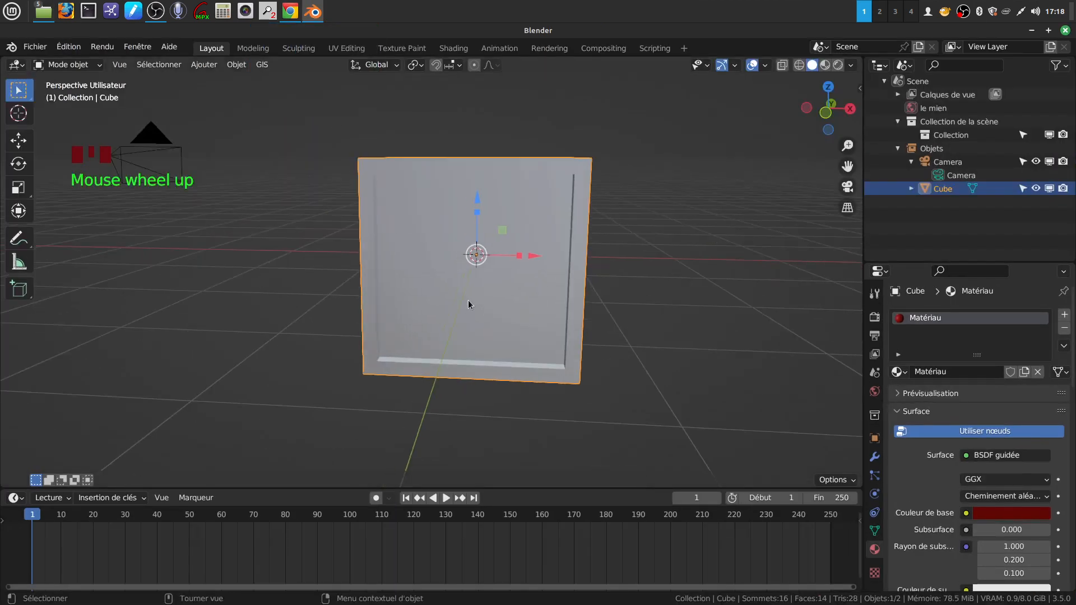
key(Tab)
shift+middle_drag(516, 293, 402, 264)
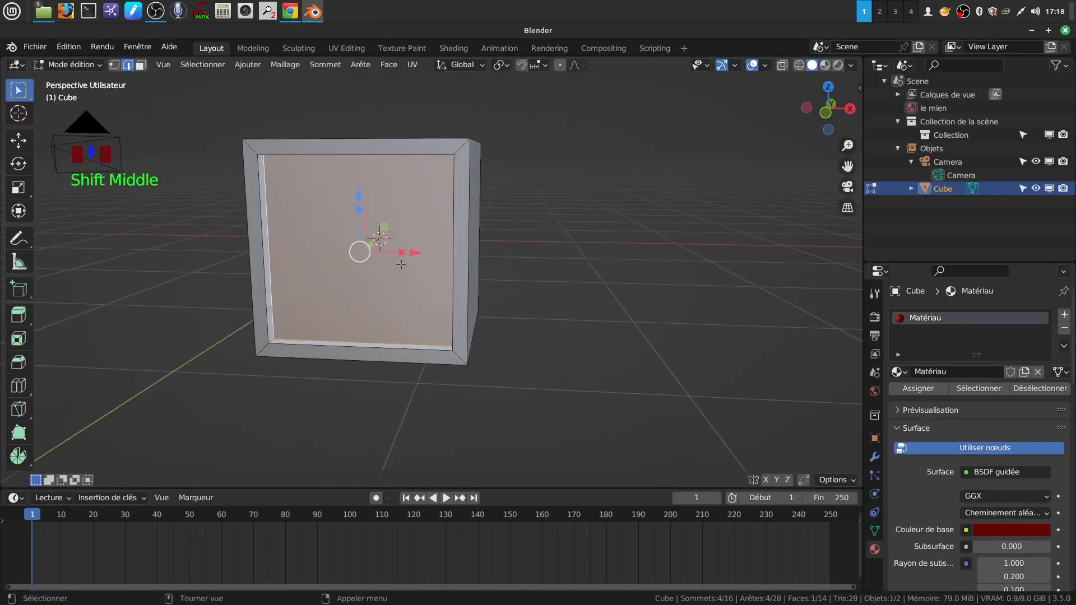
key(KP_1)
shift+middle_drag(508, 175, 484, 185)
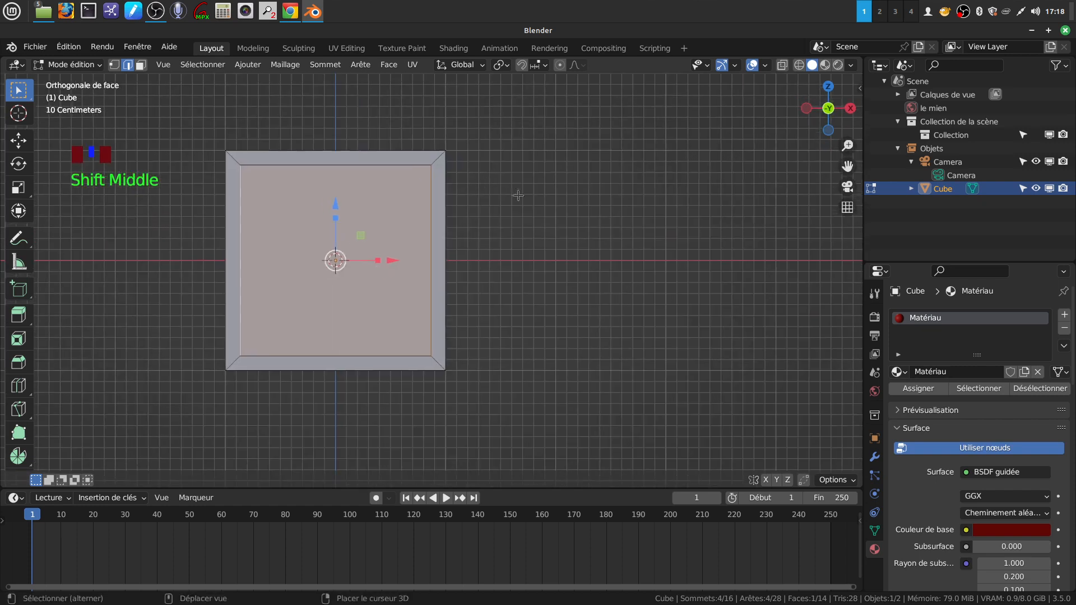
click(1065, 314)
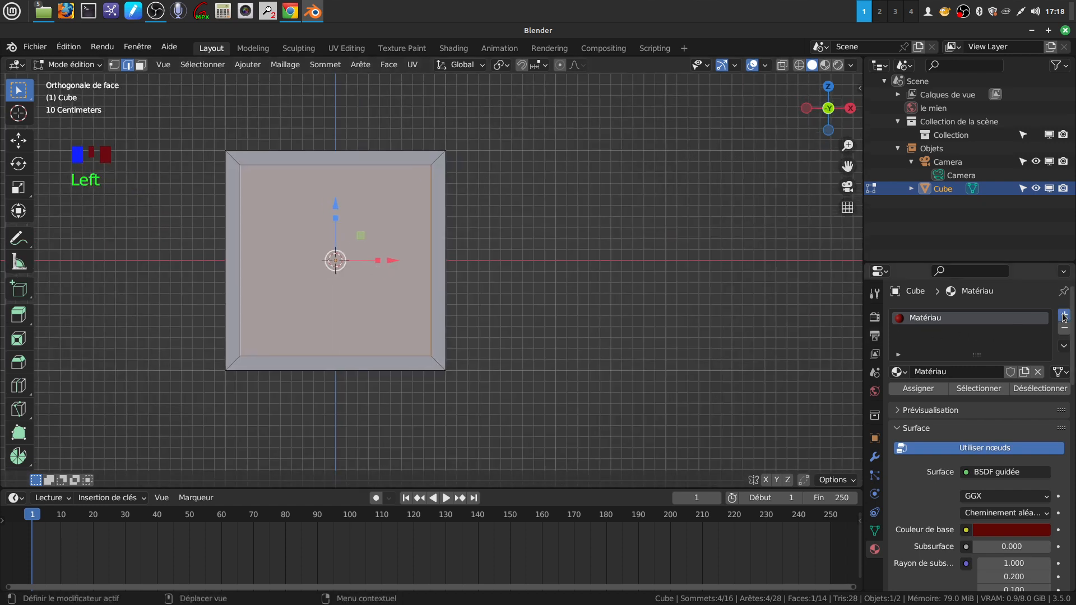
click(958, 400)
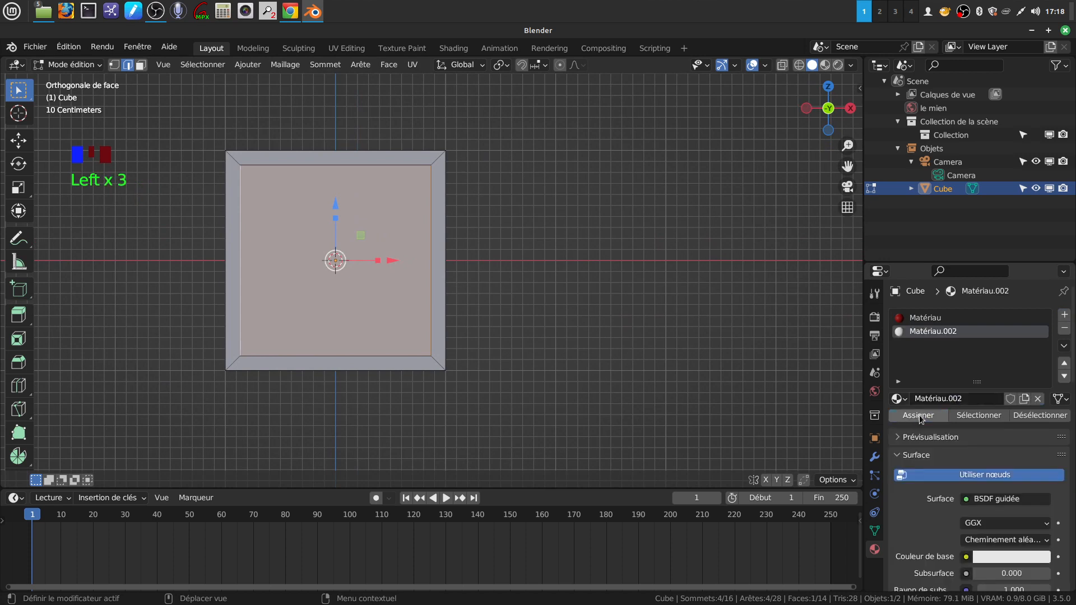
Set the new material's base color to an image texture and load grille verte2.png from the reveil folder.
scroll(965, 465, down, 4)
click(966, 468)
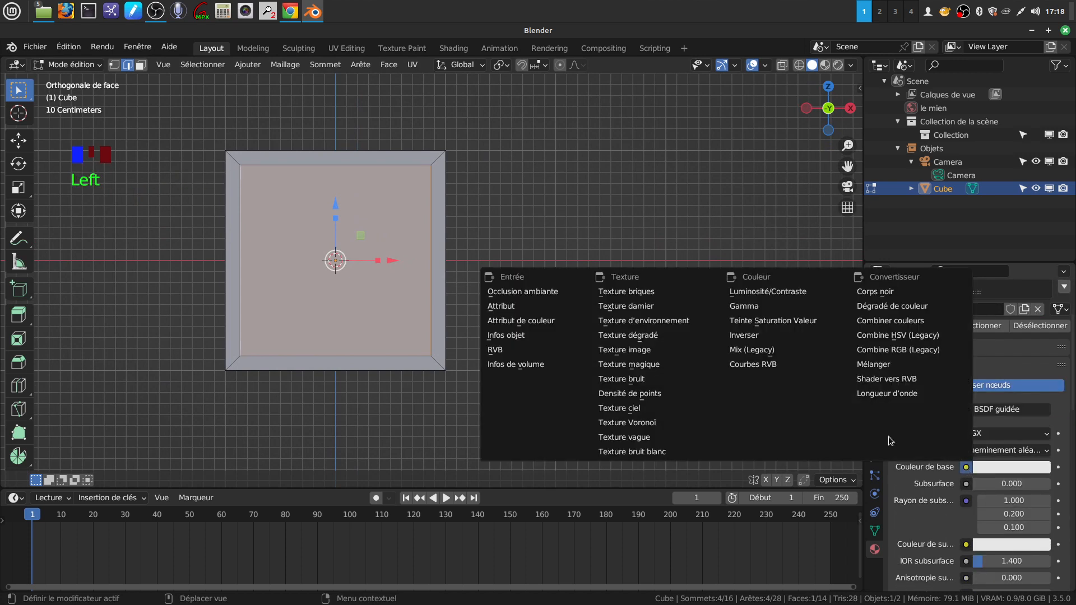
click(645, 352)
scroll(962, 479, down, 5)
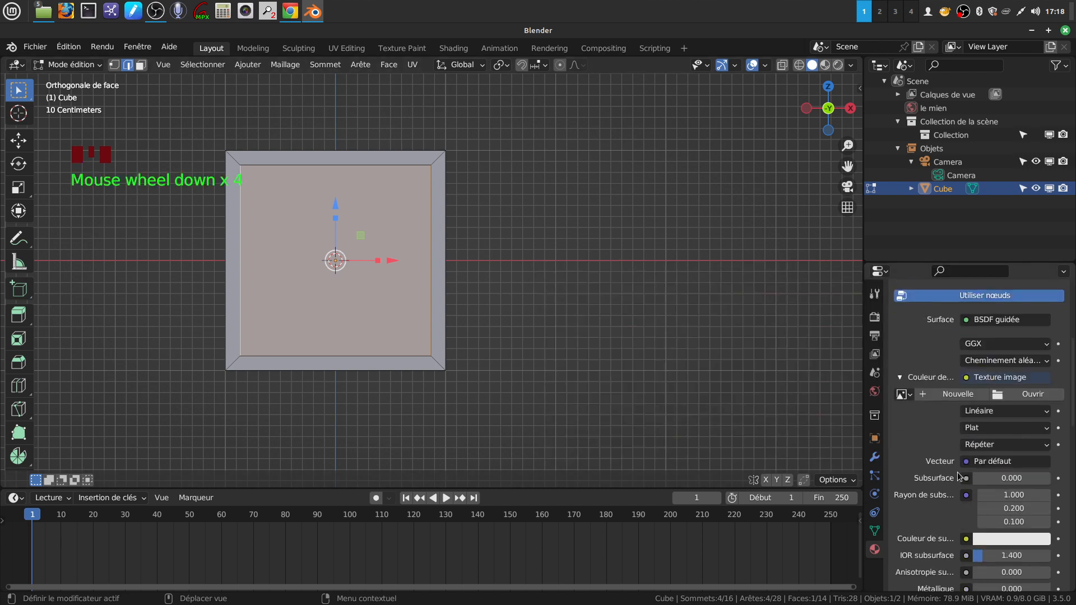
click(1033, 394)
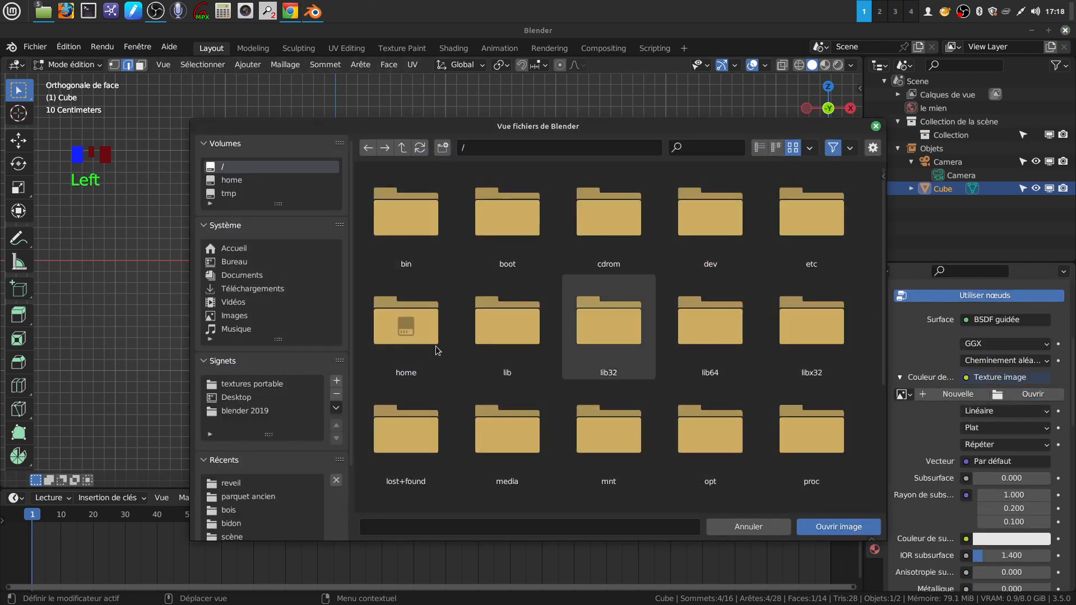
click(240, 483)
click(718, 226)
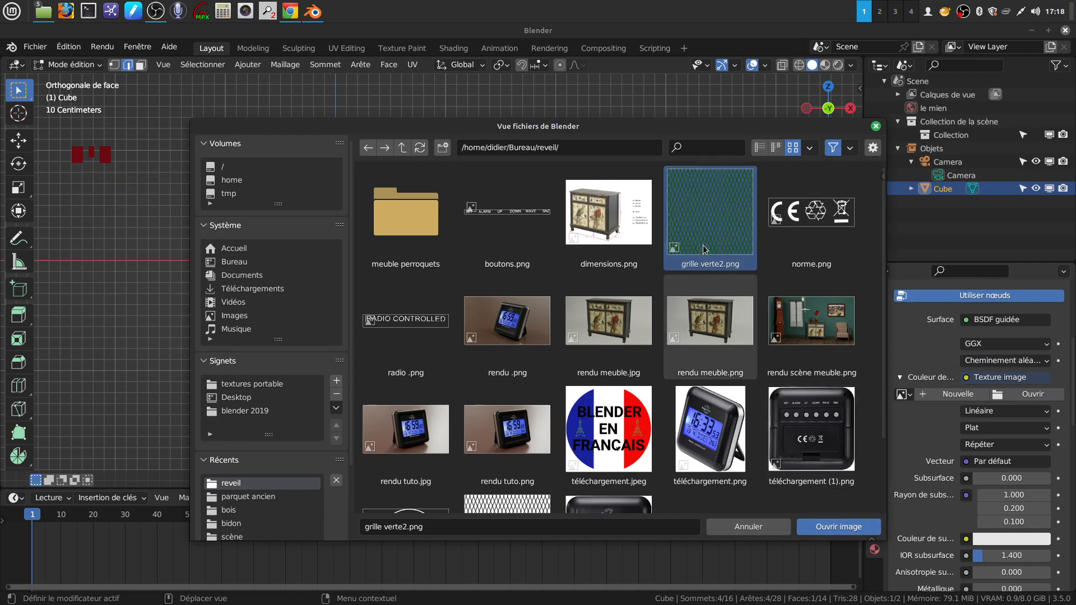
click(839, 526)
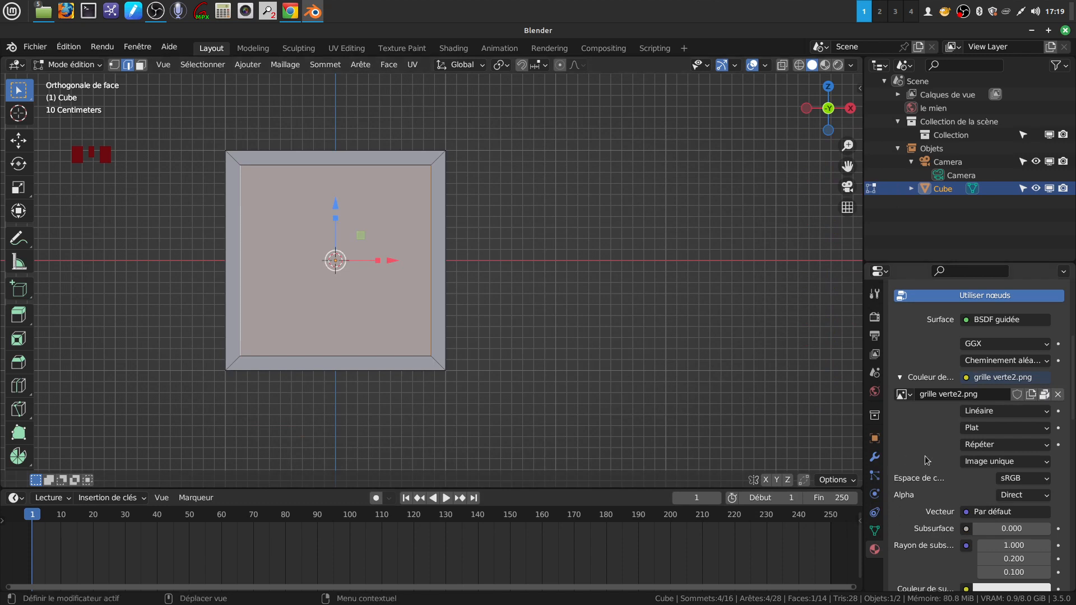
Set the lattice material's blend mode to Mélange alpha in its settings.
scroll(925, 460, down, 5)
scroll(925, 461, down, 10)
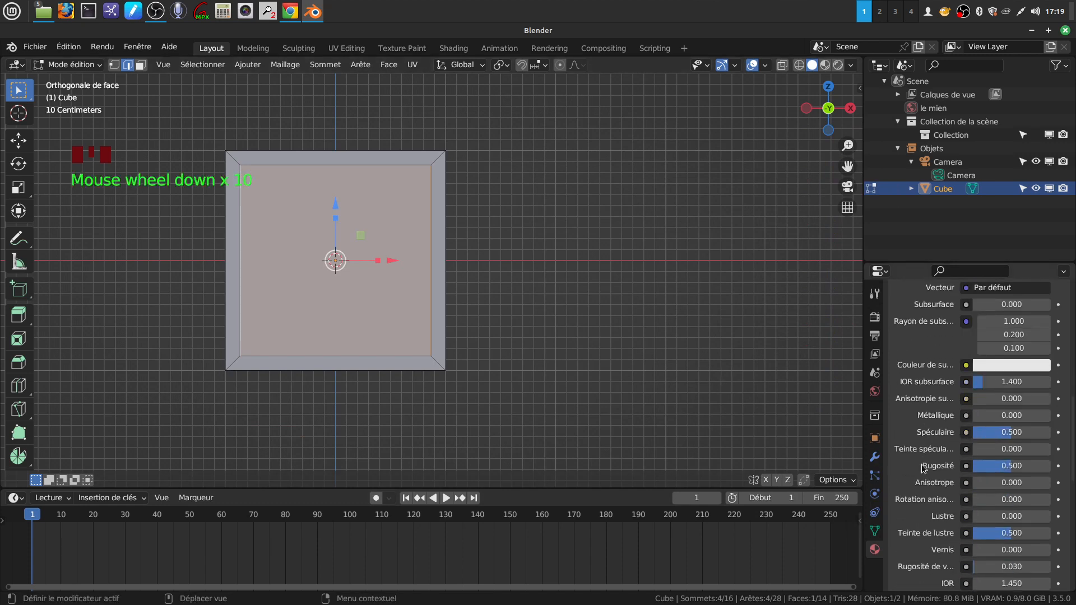
scroll(923, 468, down, 11)
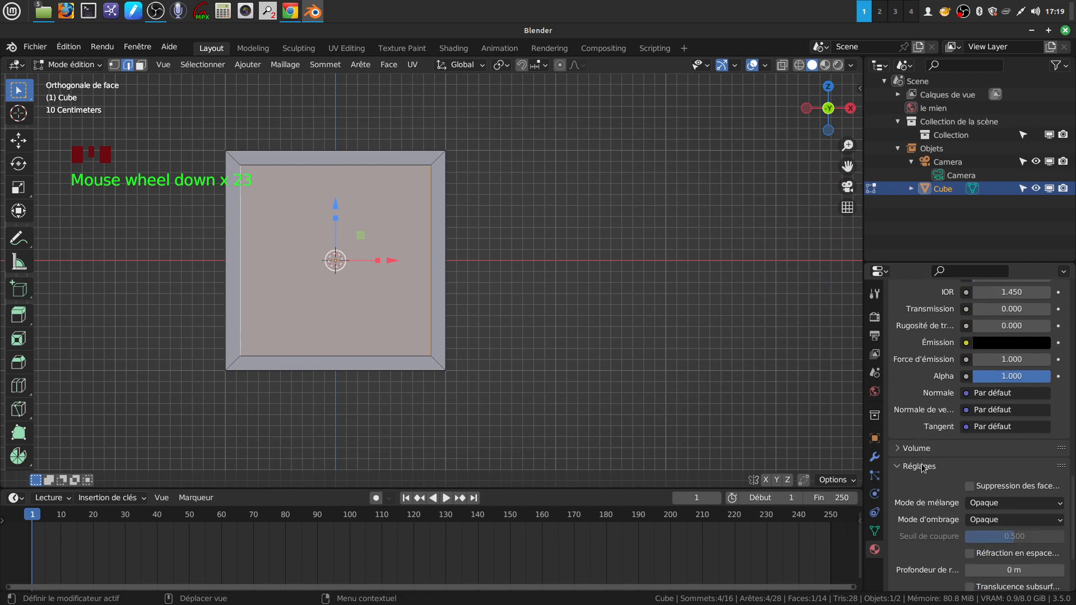
click(1023, 436)
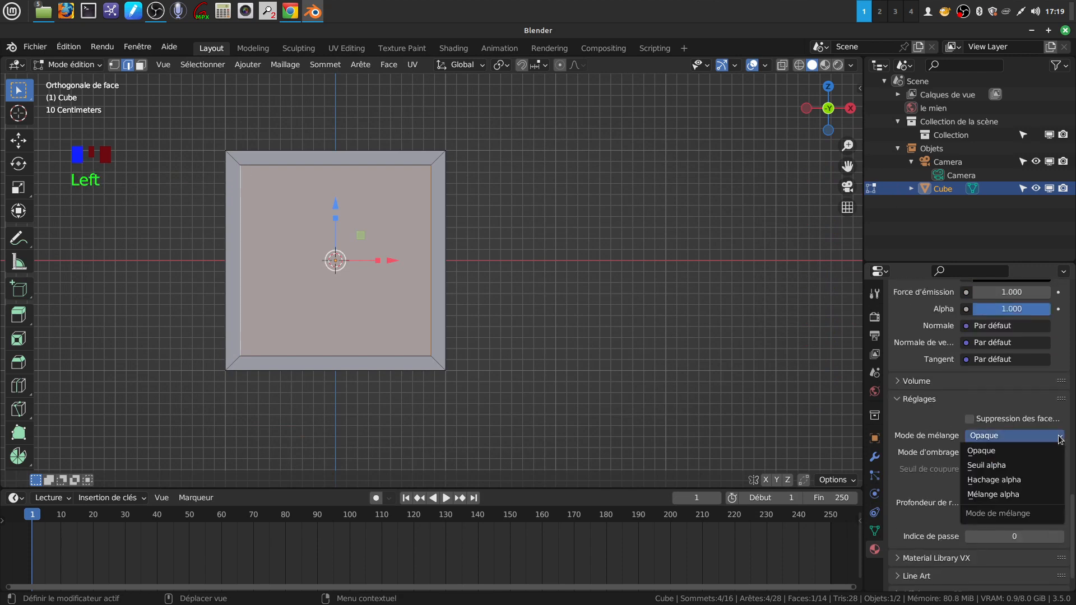
click(997, 493)
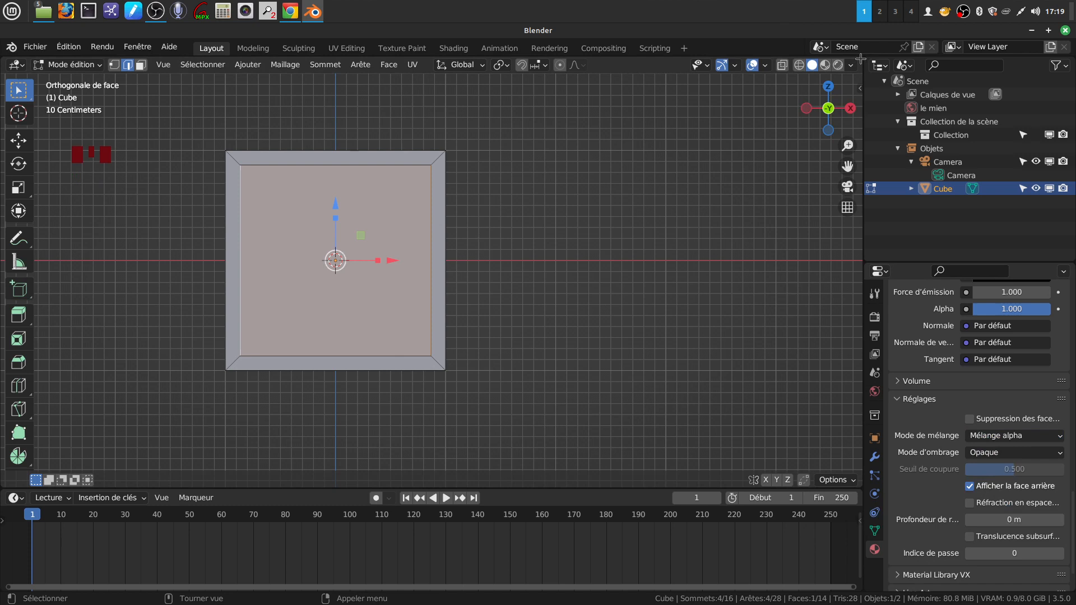
Open a UV editor beside the 3D viewport and unwrap the recessed front face by projecting from view with bounds.
drag(861, 58, 308, 126)
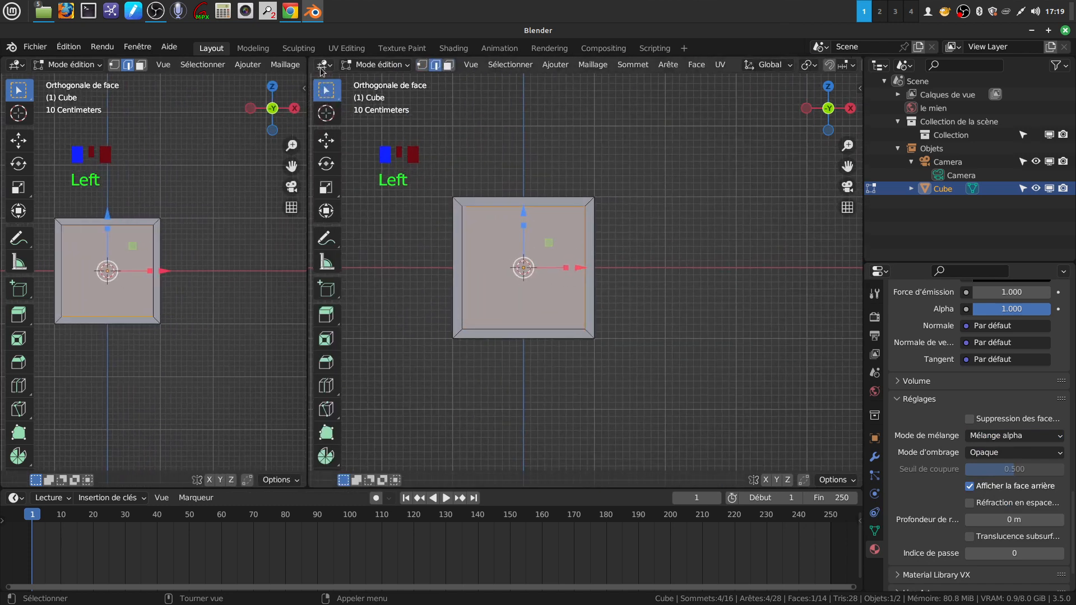
click(330, 66)
click(392, 132)
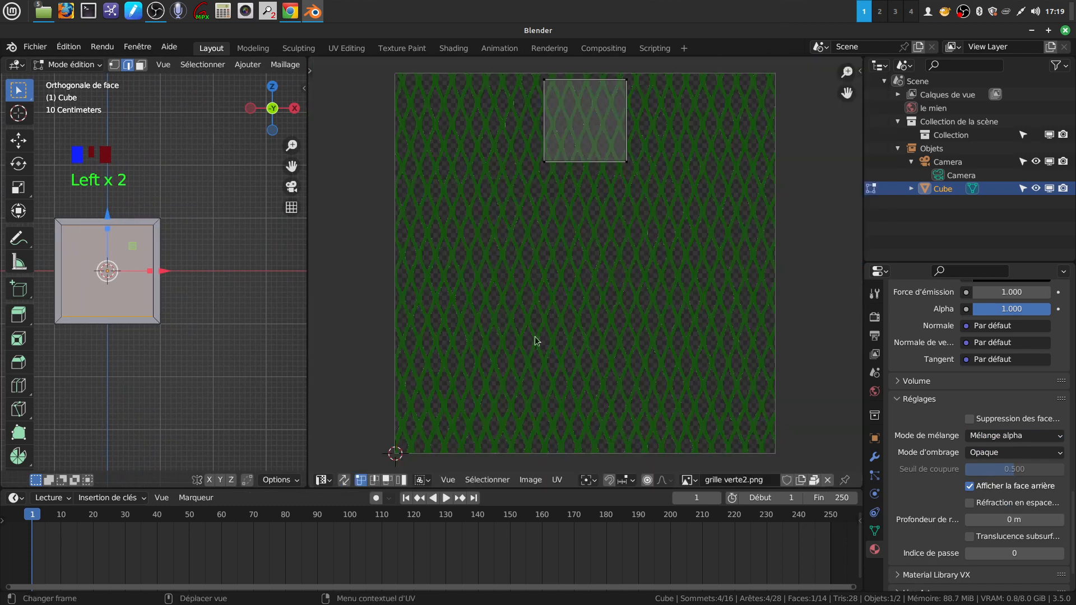
scroll(626, 276, down, 2)
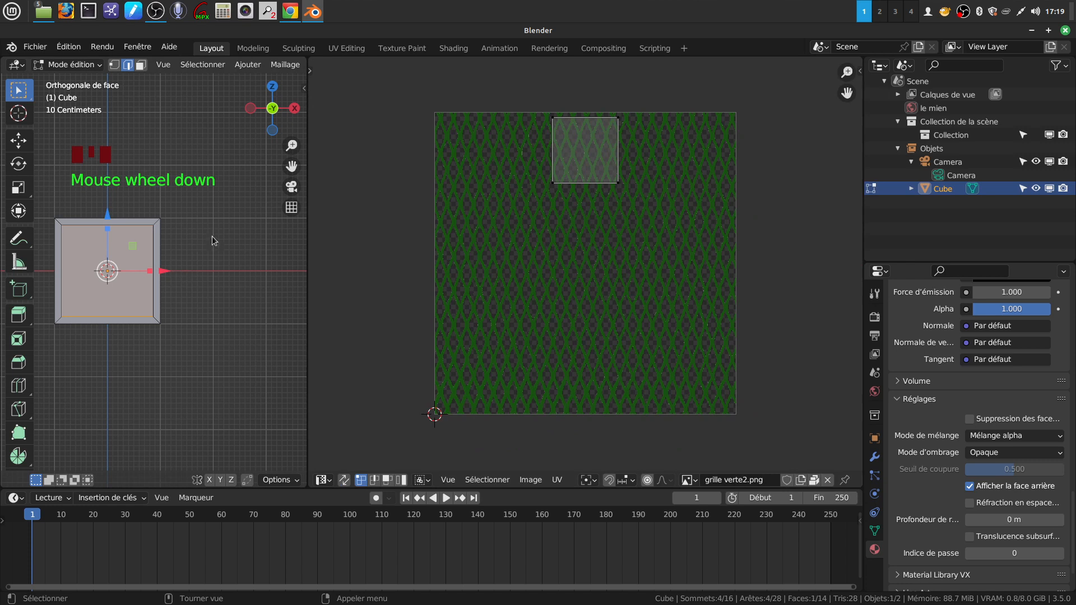
key(u)
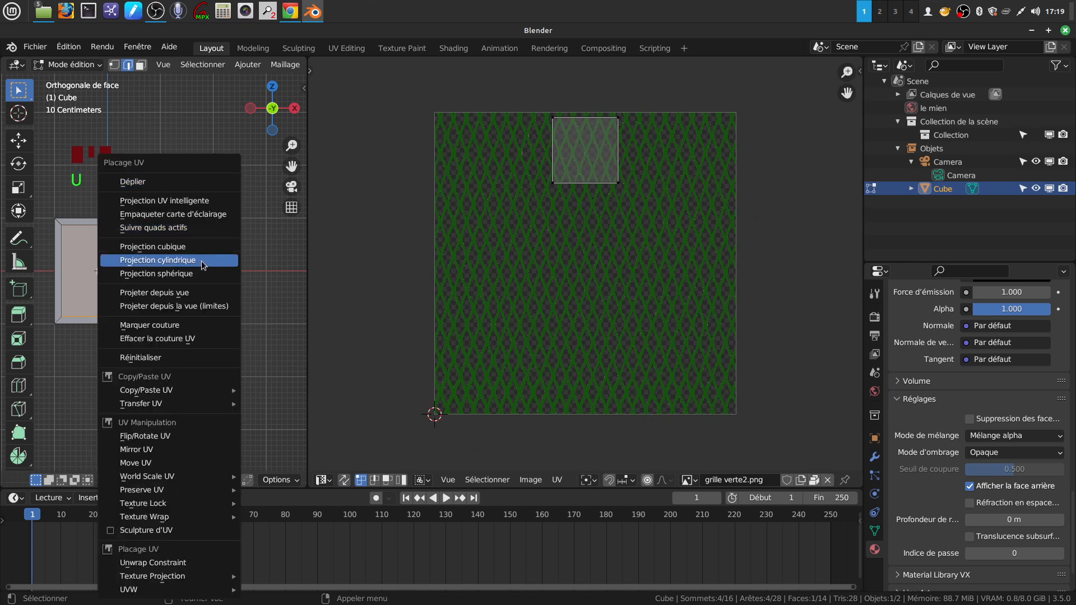
click(197, 307)
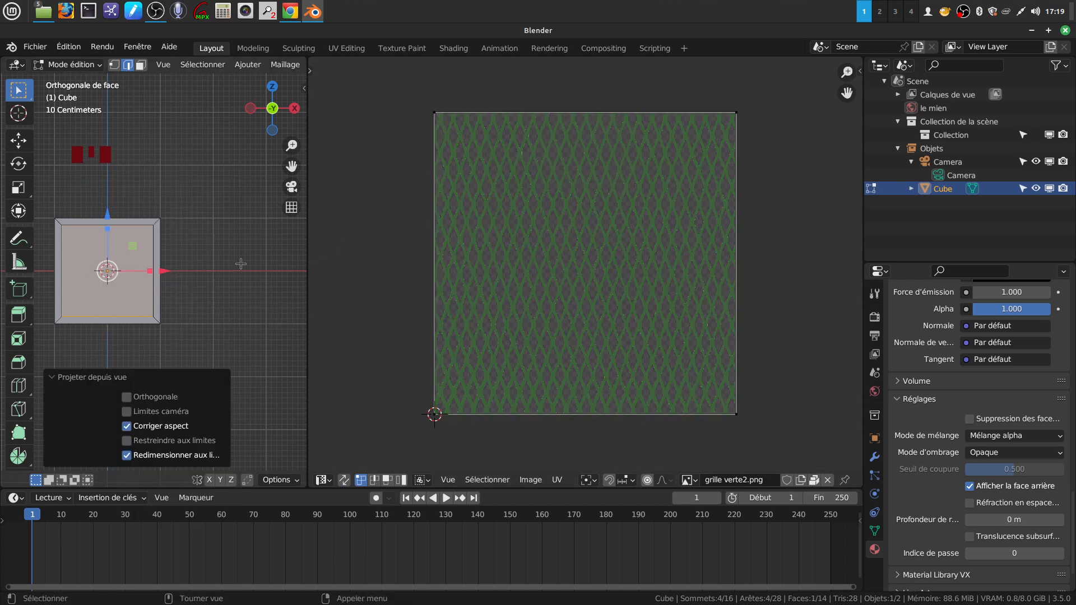
Widen the 3D viewport and display the cube in object mode with rendered shading.
drag(309, 213, 481, 224)
scroll(357, 198, down, 2)
scroll(344, 202, up, 2)
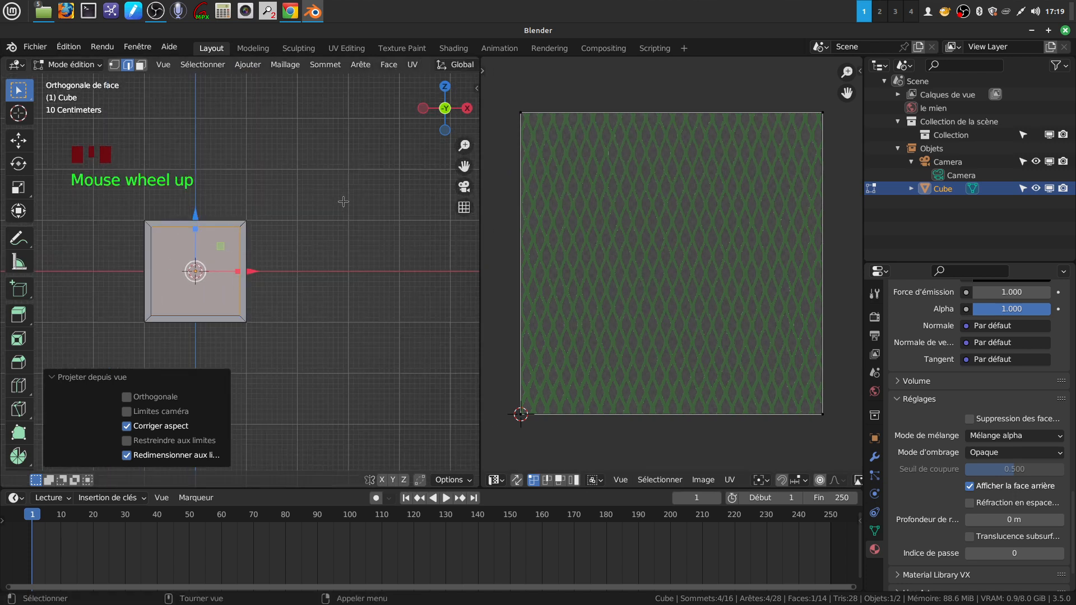
key(Tab)
scroll(460, 69, down, 9)
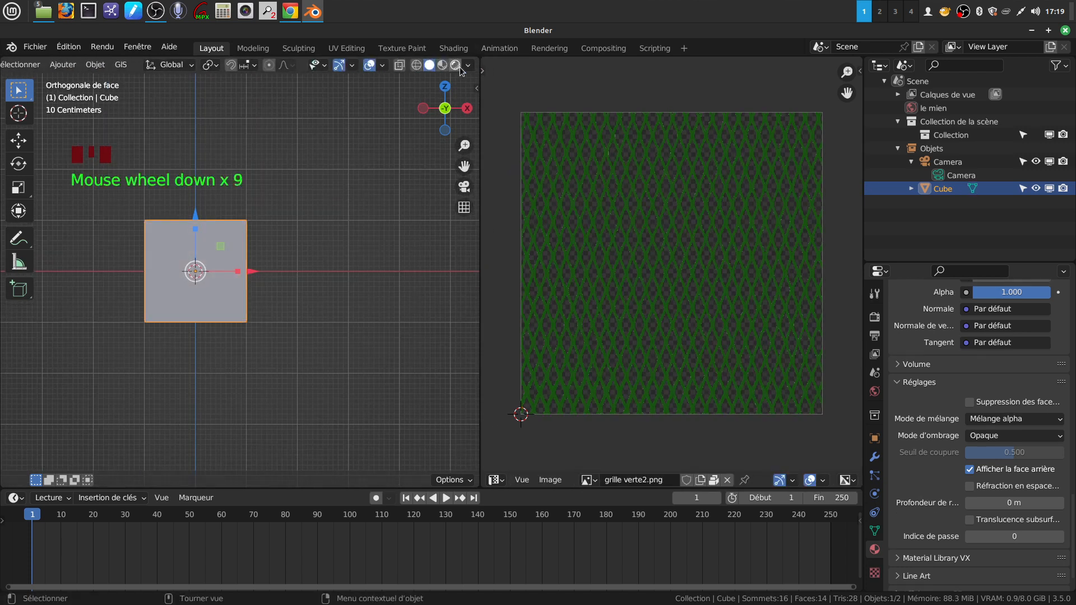
click(456, 66)
scroll(296, 317, up, 6)
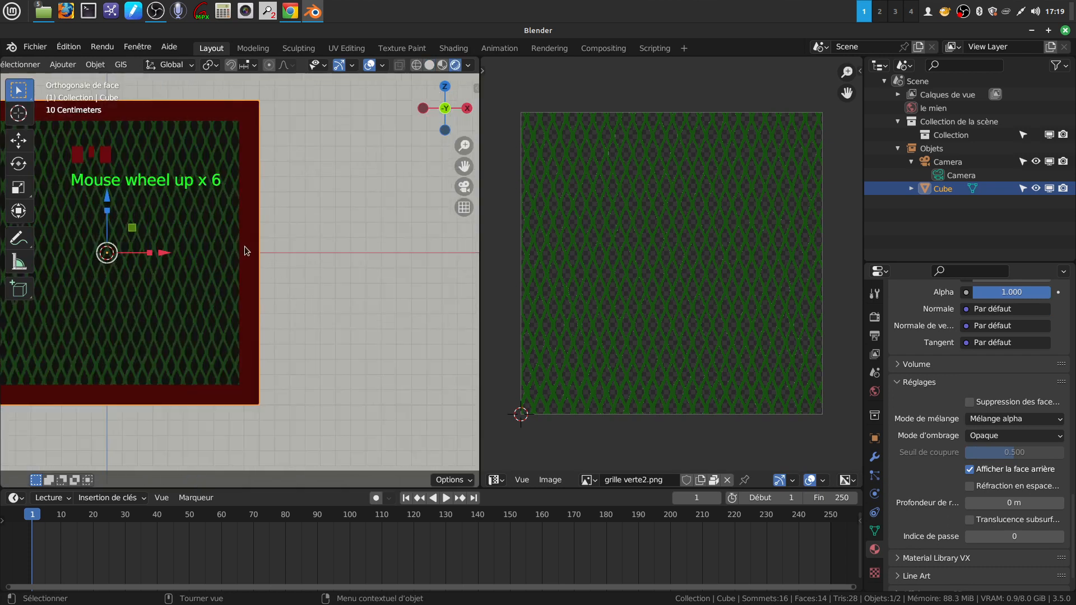
scroll(244, 251, down, 2)
Replace the UV editor with the Shader Editor showing the lattice material's nodes.
click(503, 482)
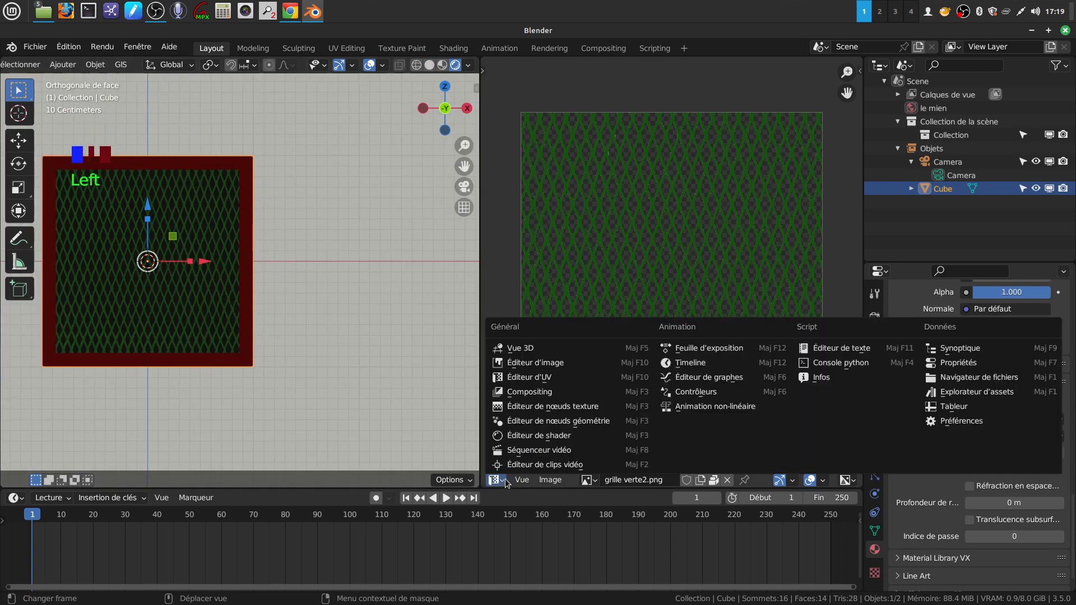
click(579, 436)
middle_drag(601, 399, 652, 332)
key(n)
scroll(671, 331, up, 2)
scroll(675, 270, up, 3)
middle_drag(680, 255, 765, 163)
Move the grille verte2.png image node away from the BSDF node and connect its Alpha output to the BSDF's Alpha input.
click(653, 147)
drag(666, 148, 503, 134)
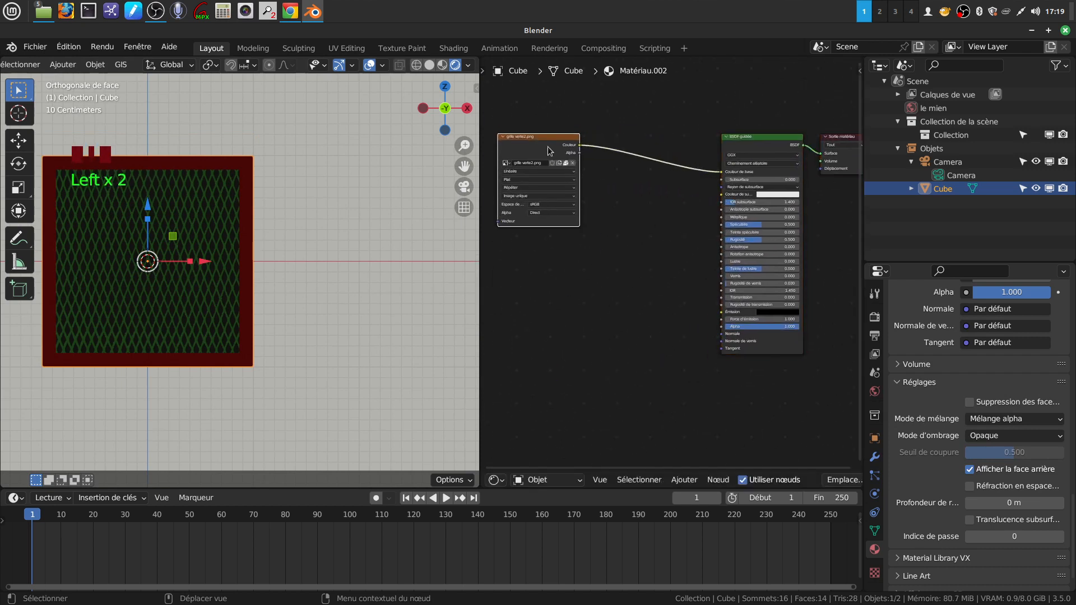
drag(580, 152, 660, 227)
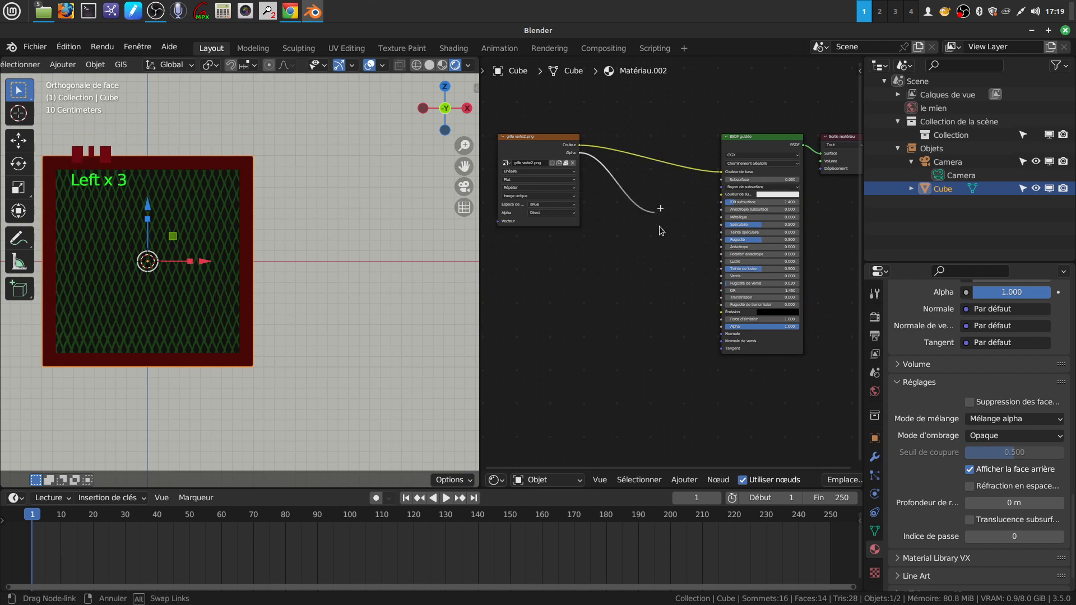
drag(683, 315, 721, 327)
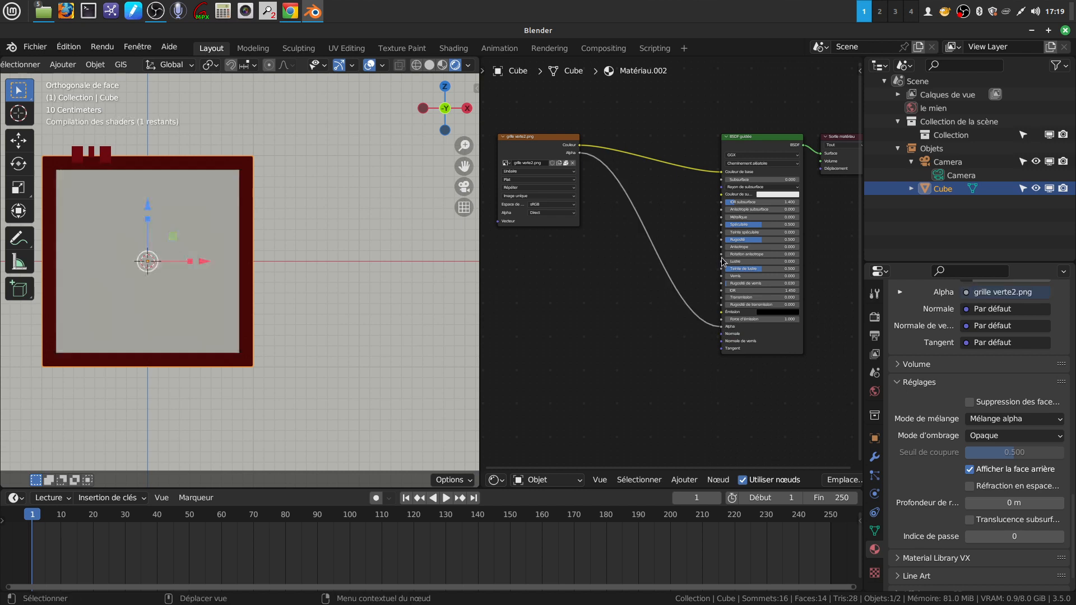
Lower the BSDF node's Specular value to 0.091 and deselect the cube.
scroll(718, 258, up, 4)
drag(788, 213, 754, 212)
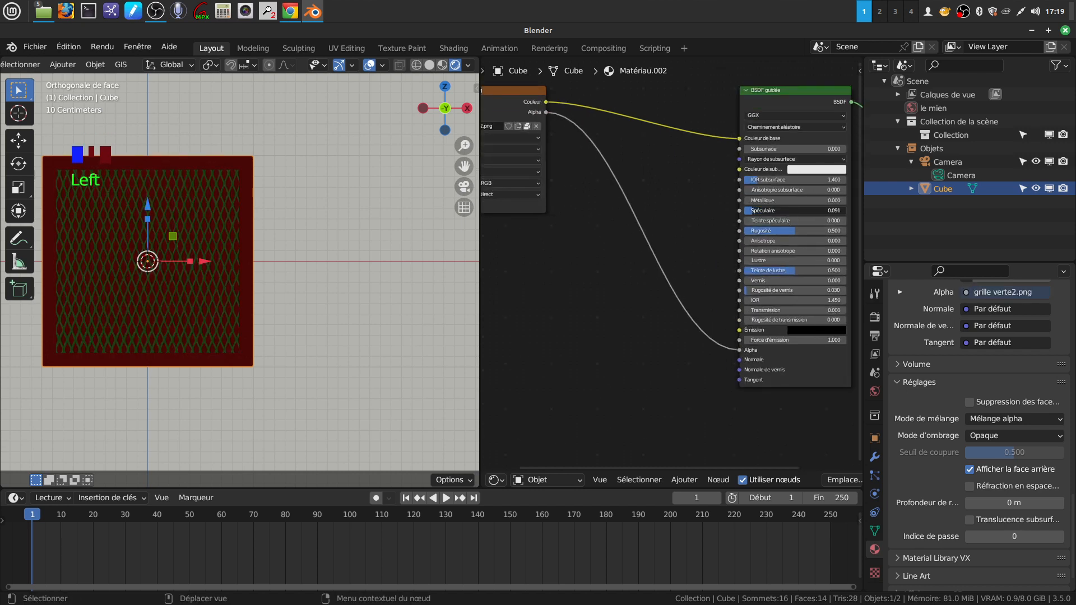
scroll(297, 258, up, 2)
middle_drag(307, 254, 469, 308)
click(343, 284)
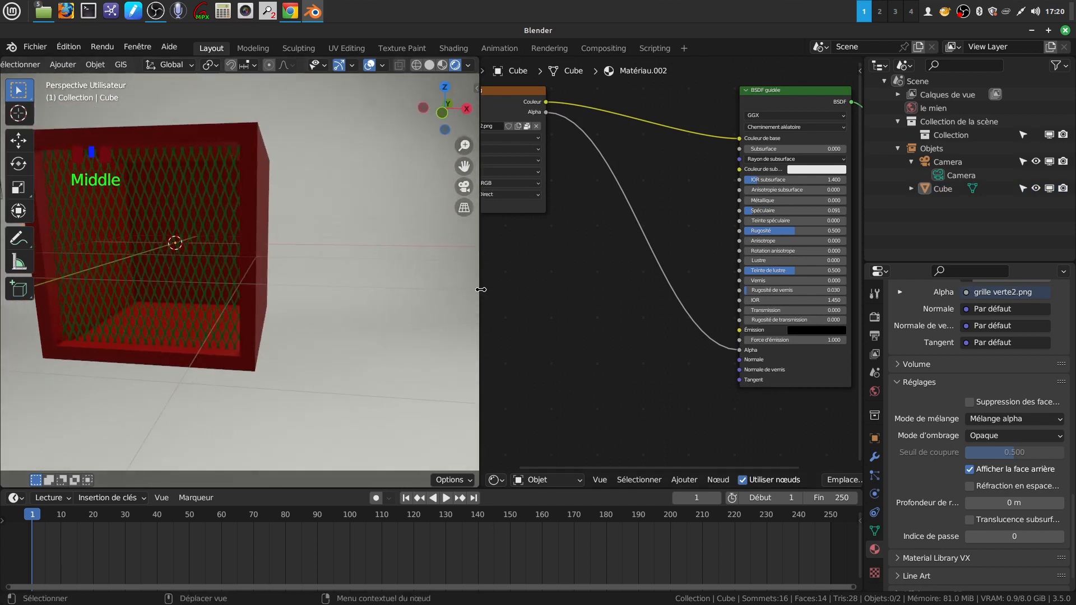
Join the two editor areas so that the 3D viewport replaces the Shader Editor.
right_click(480, 289)
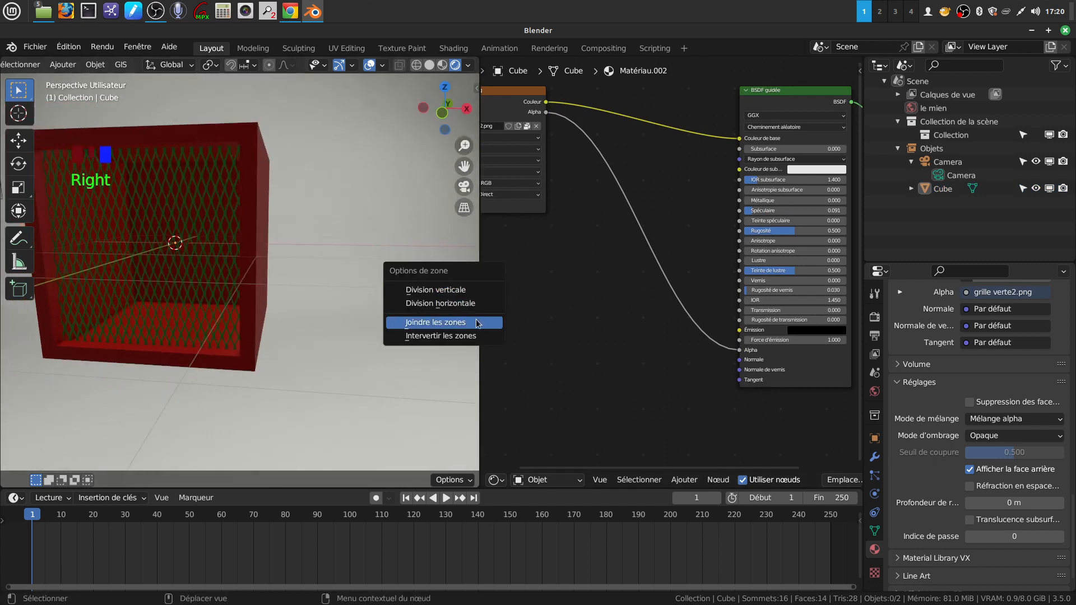
click(435, 323)
click(528, 311)
Examine the rendered red box and its transparent green lattice front from several angles and distances.
middle_drag(486, 287, 406, 249)
scroll(500, 281, down, 3)
scroll(381, 248, up, 2)
scroll(402, 321, up, 5)
scroll(373, 294, down, 4)
scroll(376, 290, down, 5)
scroll(449, 278, up, 2)
scroll(455, 217, down, 1)
middle_drag(438, 224, 413, 243)
scroll(507, 224, down, 2)
middle_drag(351, 283, 385, 297)
scroll(387, 284, up, 2)
scroll(386, 287, down, 3)
scroll(406, 286, up, 1)
scroll(398, 285, down, 2)
scroll(397, 307, up, 1)
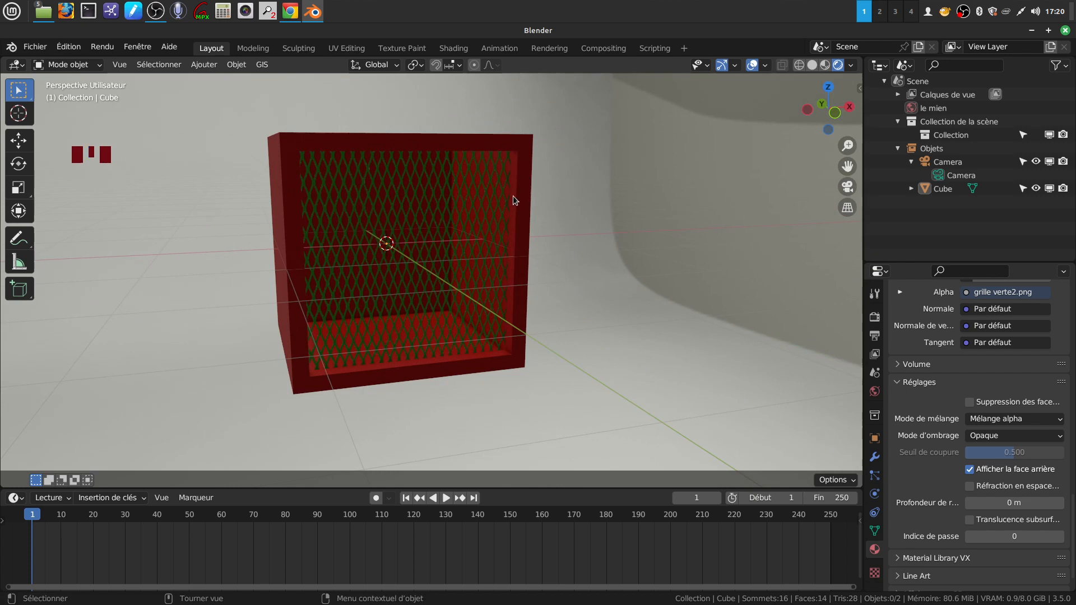
middle_drag(463, 243, 471, 227)
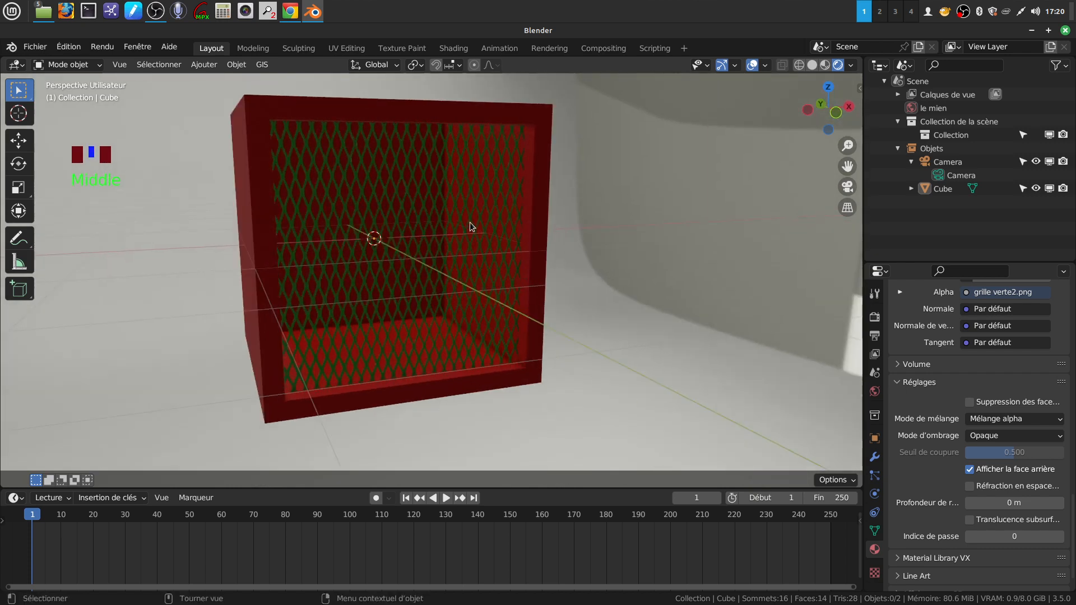